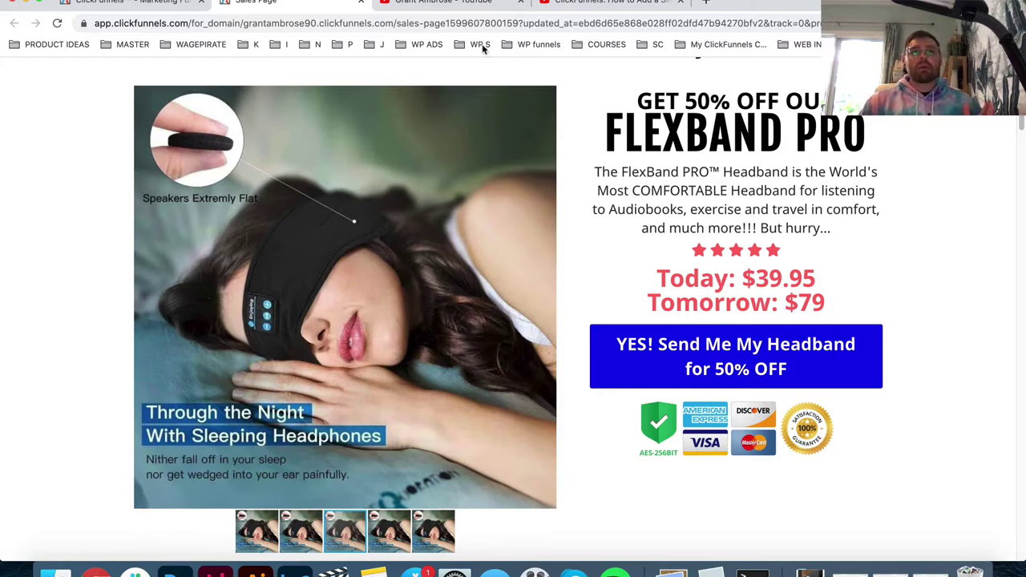
Open the "ClickFunnels: How to Add a Simple Image Slider in 1 Minute" video page and search its comments for "40".
{"action": "left_click", "coordinate": [489, 12]}
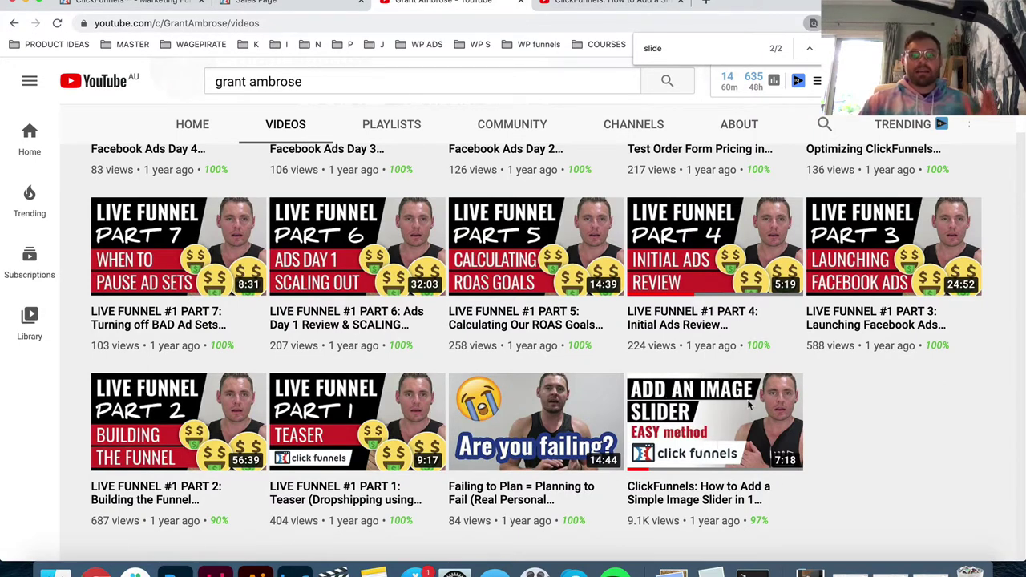
{"action": "left_click", "coordinate": [598, 3]}
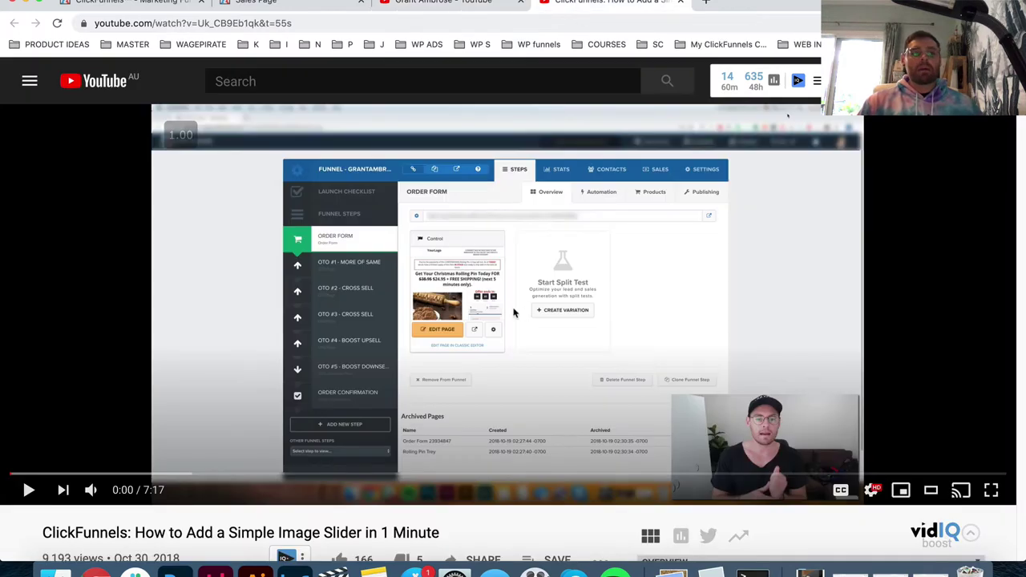
{"action": "scroll", "coordinate": [177, 400], "scroll_direction": "down", "scroll_amount": 3}
{"action": "scroll", "coordinate": [176, 415], "scroll_direction": "down", "scroll_amount": 15}
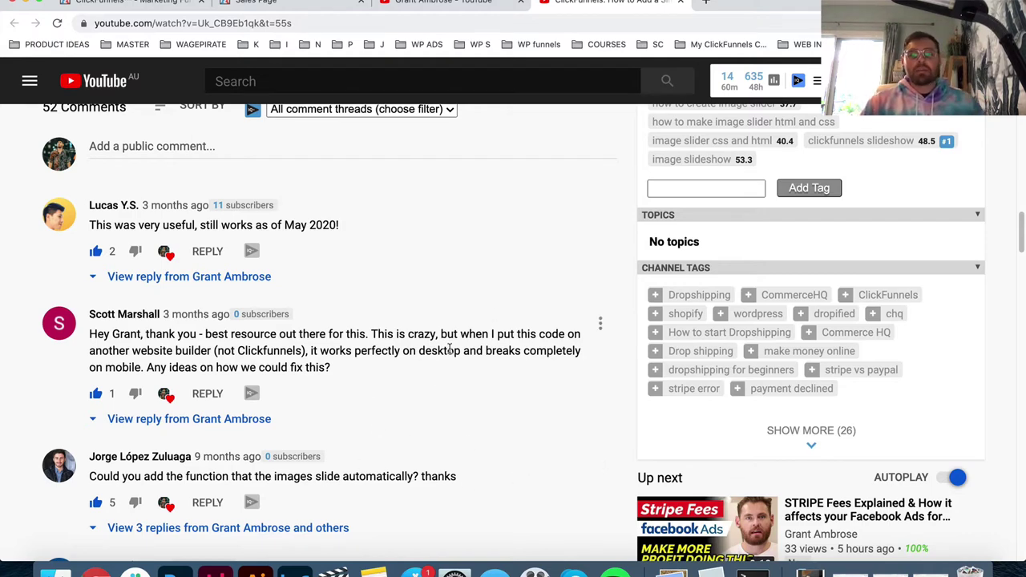
{"action": "scroll", "coordinate": [425, 295], "scroll_direction": "down", "scroll_amount": 5}
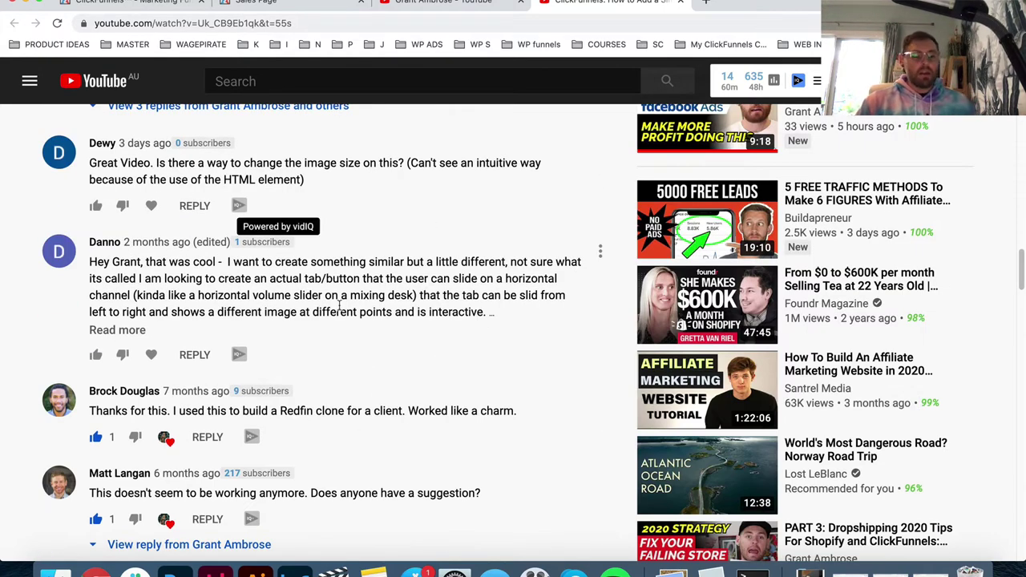
{"action": "type", "text": "40"}
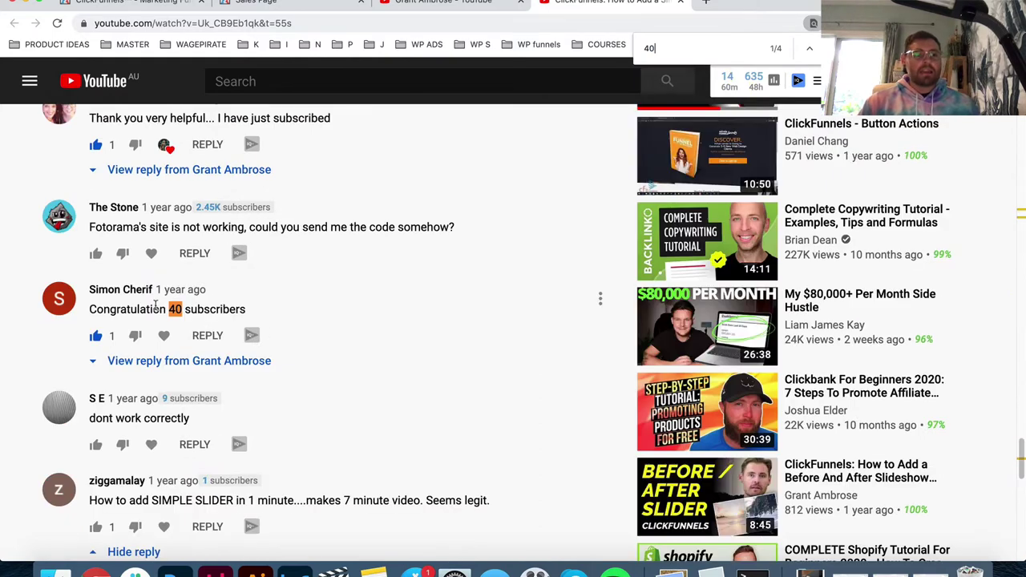
{"action": "left_click_drag", "start_coordinate": [131, 310], "coordinate": [209, 312]}
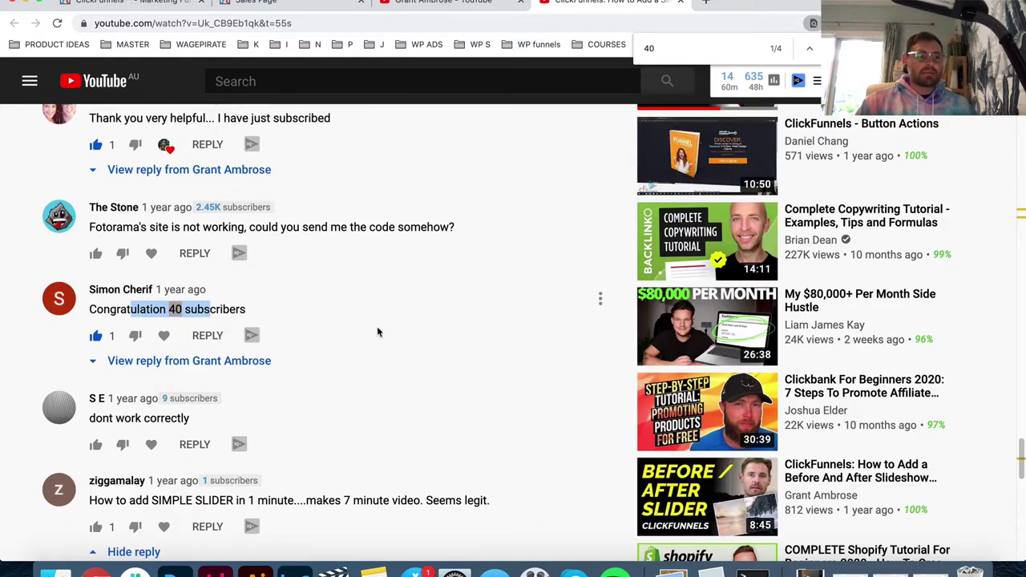
Go back from the comments to the video title and look through the links in the video description.
{"action": "scroll", "coordinate": [314, 362], "scroll_direction": "up", "scroll_amount": 8}
{"action": "scroll", "coordinate": [437, 381], "scroll_direction": "up", "scroll_amount": 10}
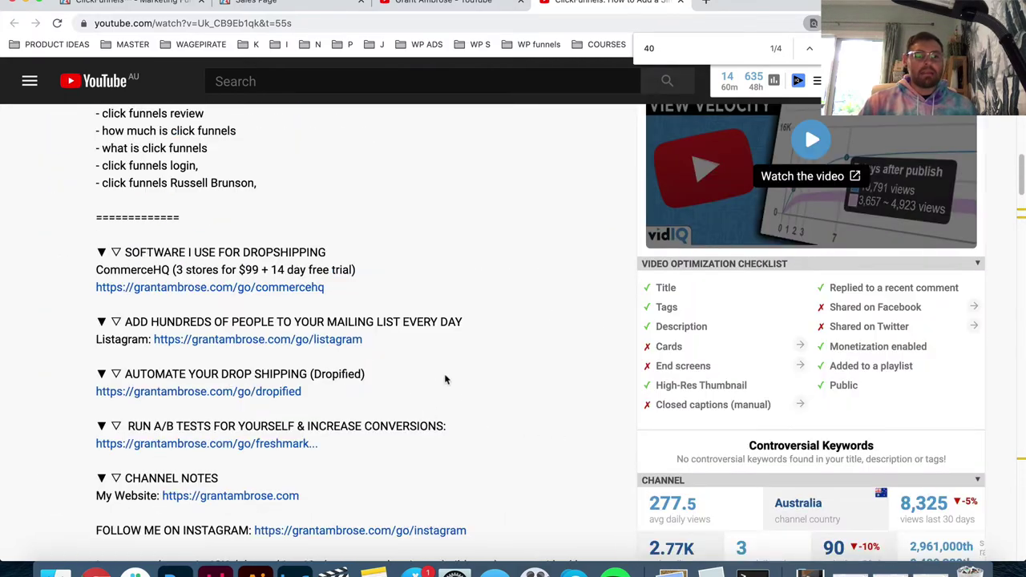
{"action": "scroll", "coordinate": [391, 363], "scroll_direction": "up", "scroll_amount": 15}
{"action": "scroll", "coordinate": [474, 297], "scroll_direction": "down", "scroll_amount": 7}
{"action": "scroll", "coordinate": [411, 353], "scroll_direction": "up", "scroll_amount": 4}
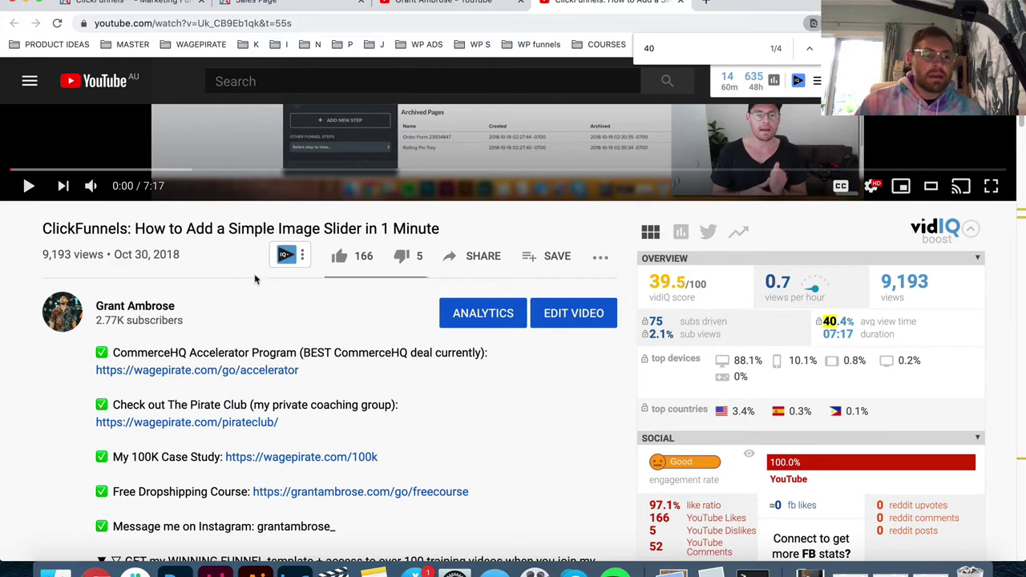
{"action": "scroll", "coordinate": [240, 305], "scroll_direction": "down", "scroll_amount": 10}
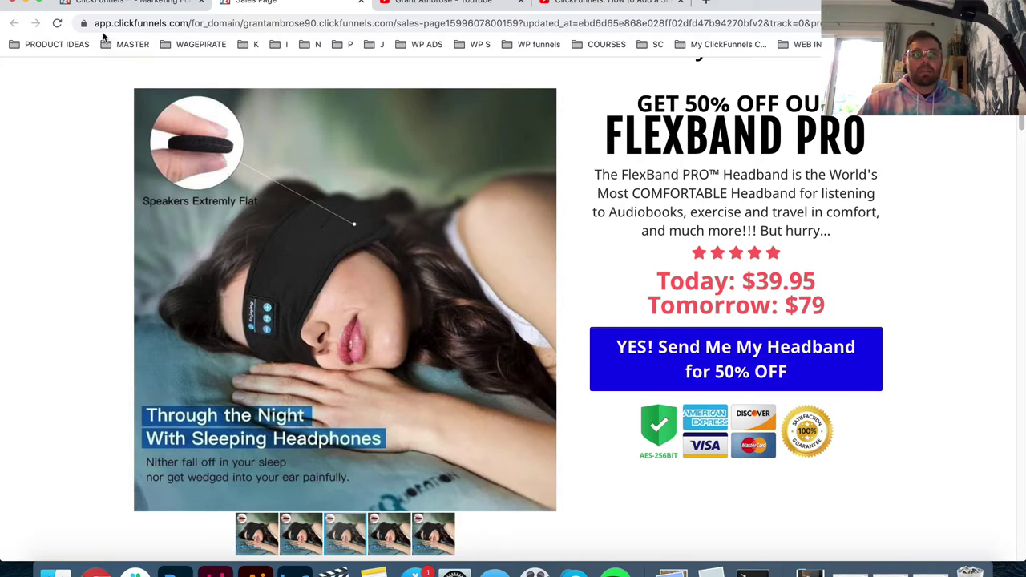
Open the funnel's Sales Page for editing and show the code of the custom JavaScript / HTML element below the subheadline.
{"action": "left_click", "coordinate": [129, 6]}
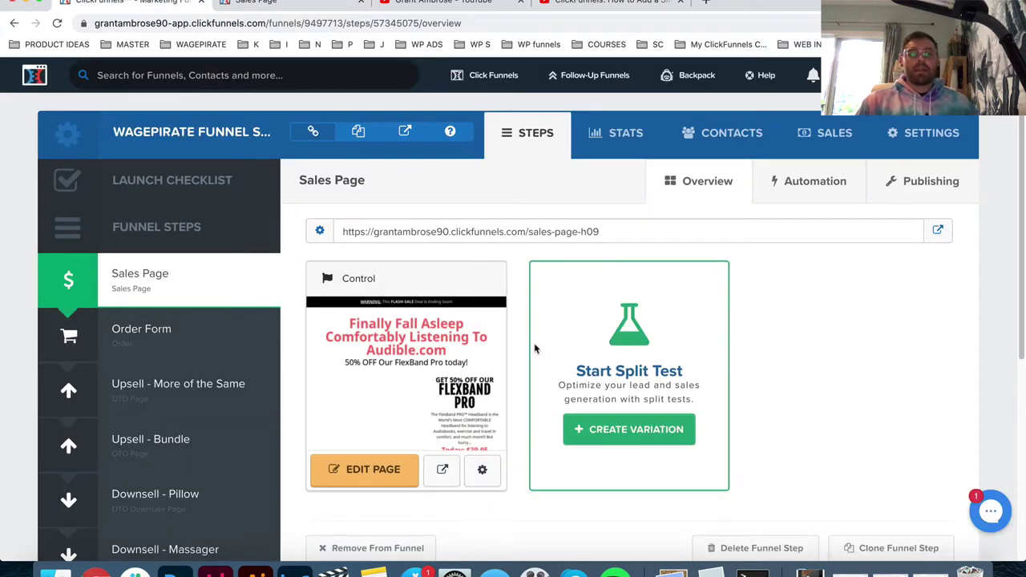
{"action": "scroll", "coordinate": [232, 393], "scroll_direction": "down", "scroll_amount": 3}
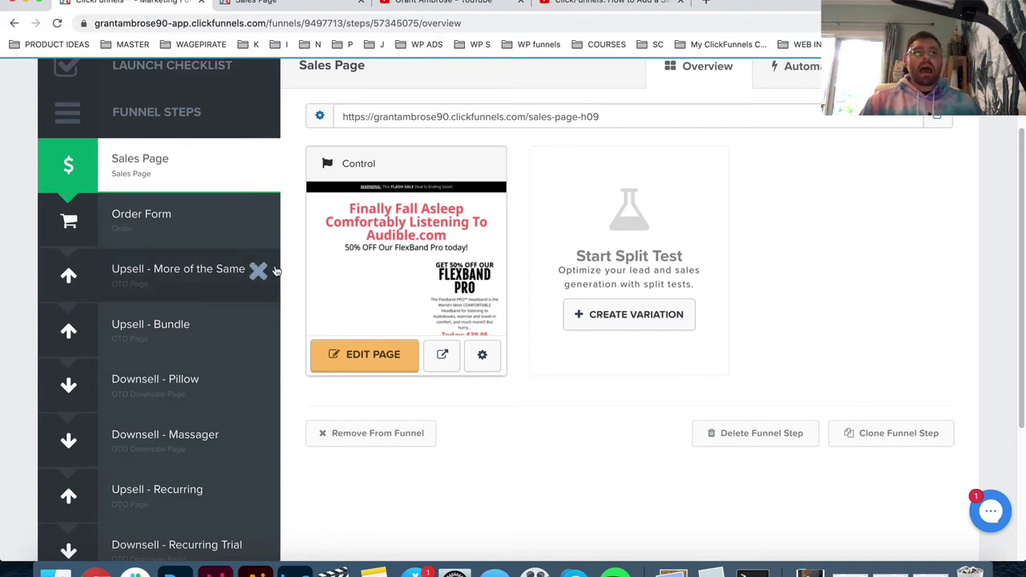
{"action": "left_click", "coordinate": [385, 359]}
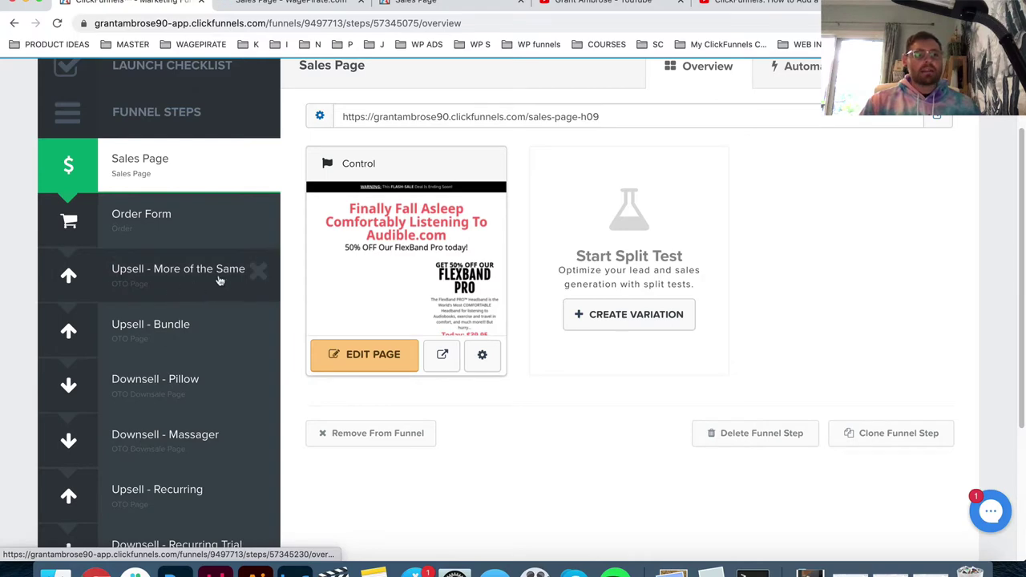
{"action": "left_click", "coordinate": [294, 7]}
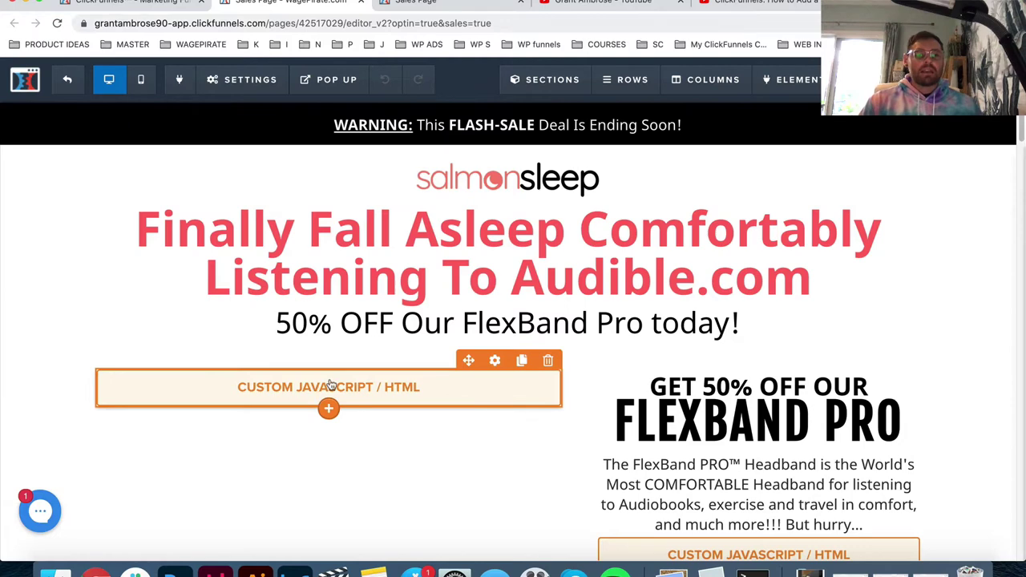
{"action": "left_click", "coordinate": [398, 391]}
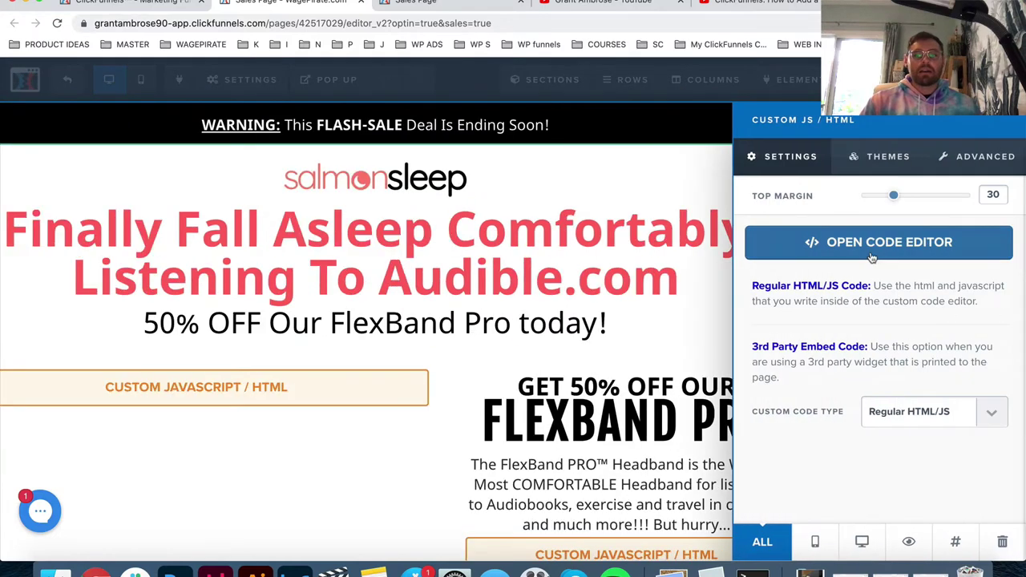
{"action": "left_click", "coordinate": [874, 248]}
Examine the whole slider code and its opening div line with the fotorama class and thumbs navigation.
{"action": "left_click_drag", "start_coordinate": [269, 185], "coordinate": [393, 550]}
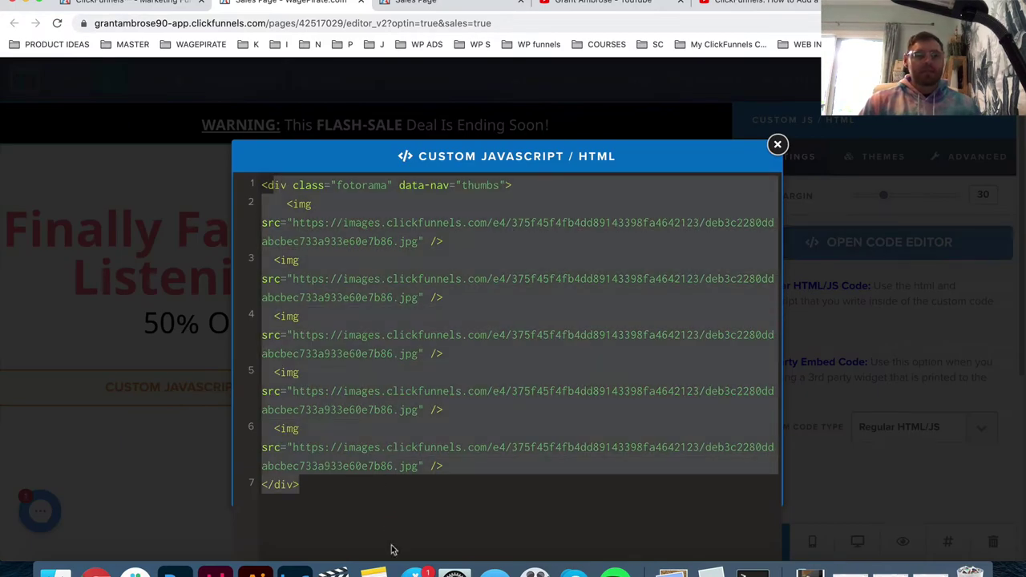
{"action": "left_click", "coordinate": [381, 465]}
{"action": "left_click_drag", "start_coordinate": [264, 185], "coordinate": [529, 182]}
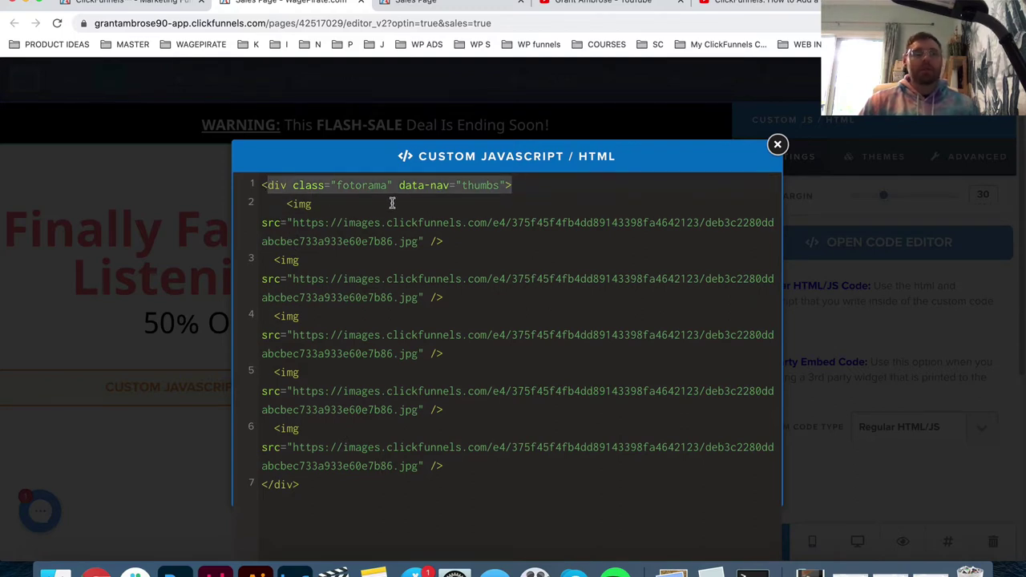
{"action": "left_click", "coordinate": [294, 189]}
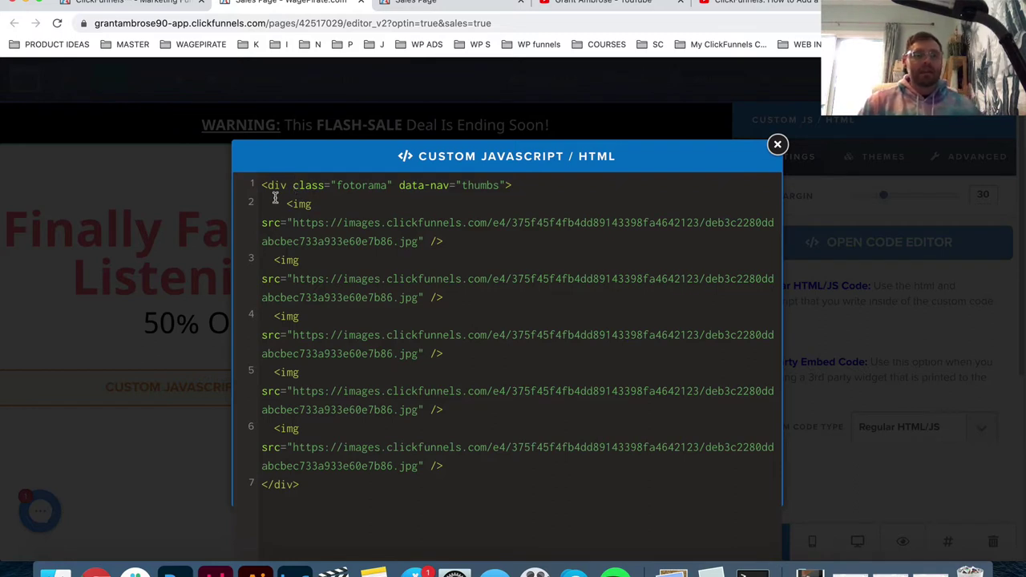
Examine the individual image tags inside the fotorama div, and close the code editor.
{"action": "left_click_drag", "start_coordinate": [281, 200], "coordinate": [452, 233]}
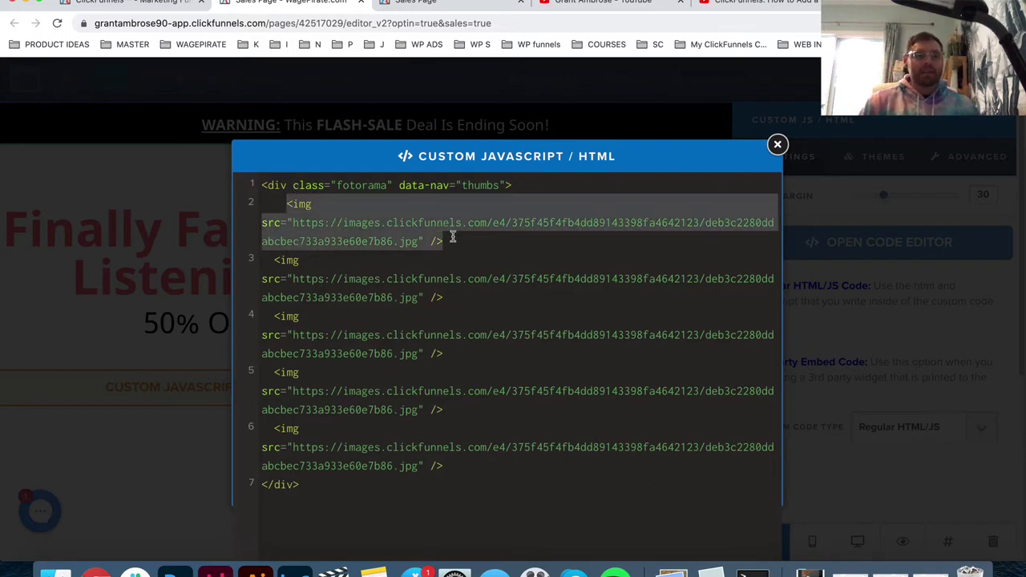
{"action": "left_click", "coordinate": [289, 259]}
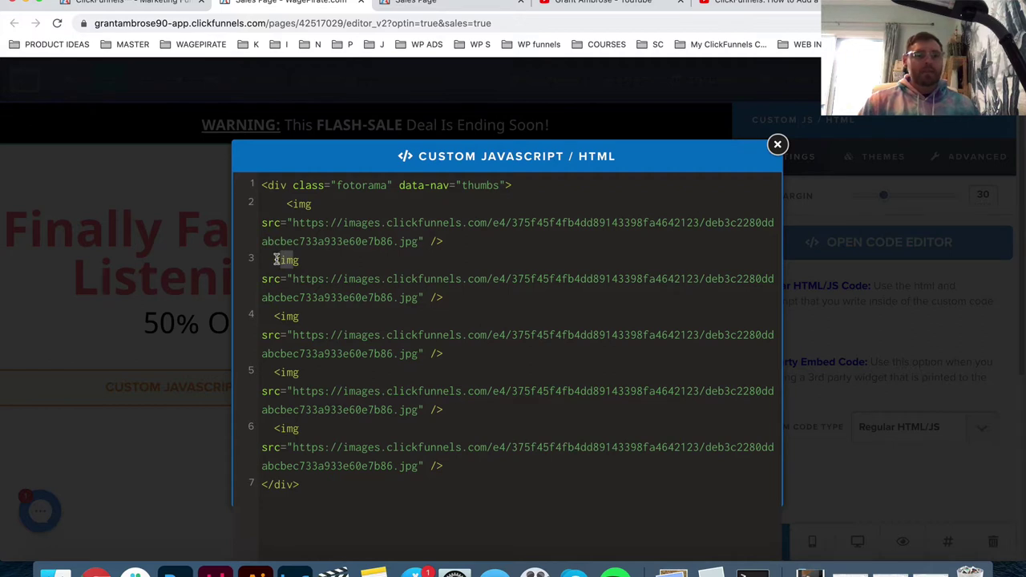
{"action": "left_click", "coordinate": [440, 297]}
{"action": "left_click", "coordinate": [445, 299]}
{"action": "left_click_drag", "start_coordinate": [465, 297], "coordinate": [275, 262]}
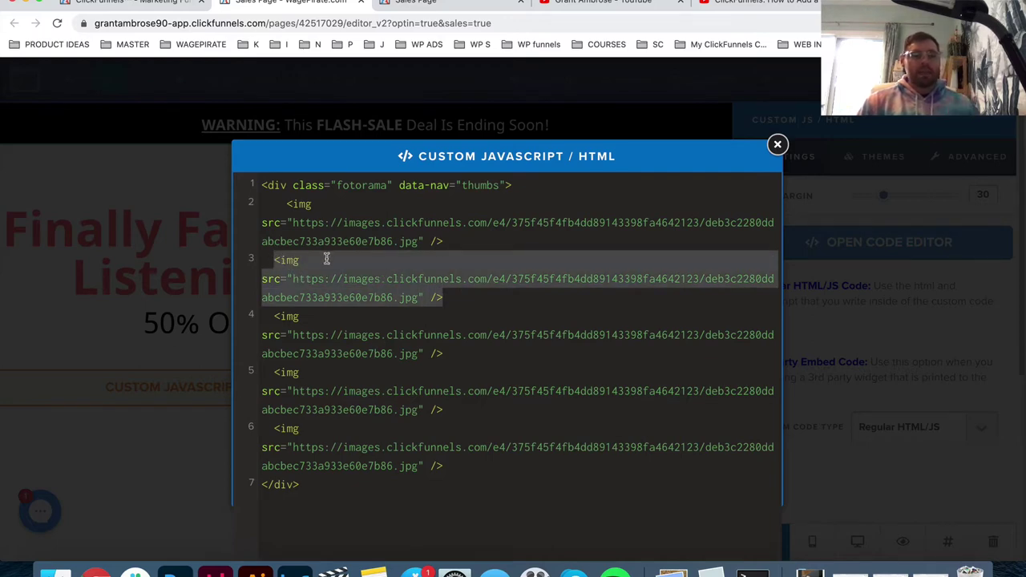
{"action": "left_click", "coordinate": [304, 437]}
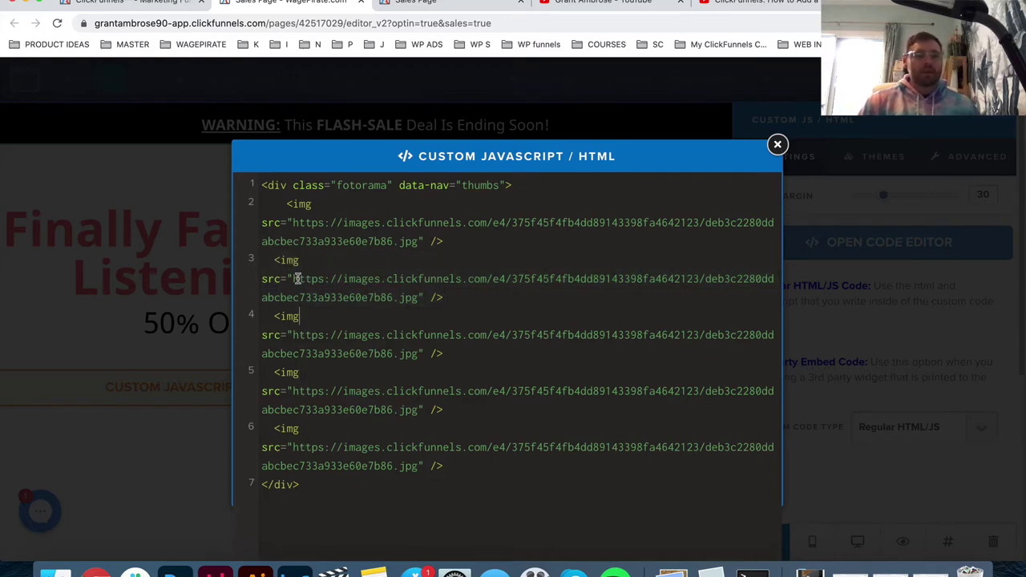
{"action": "left_click", "coordinate": [312, 222]}
{"action": "left_click", "coordinate": [778, 144]}
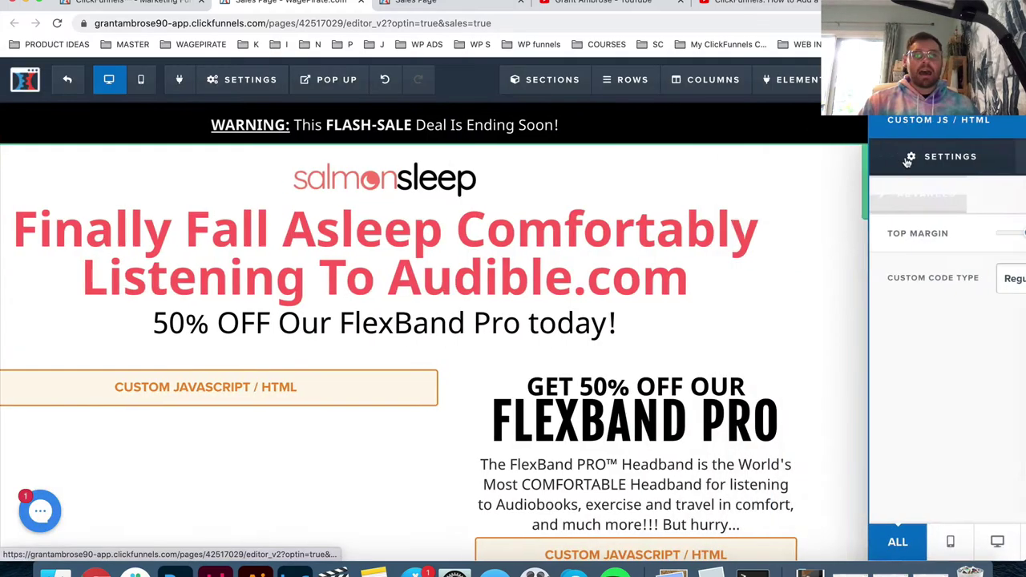
Check the image slider and its thumbnails on the Sales Page preview, and return to the page editor.
{"action": "left_click", "coordinate": [409, 6]}
{"action": "scroll", "coordinate": [464, 444], "scroll_direction": "down", "scroll_amount": 1}
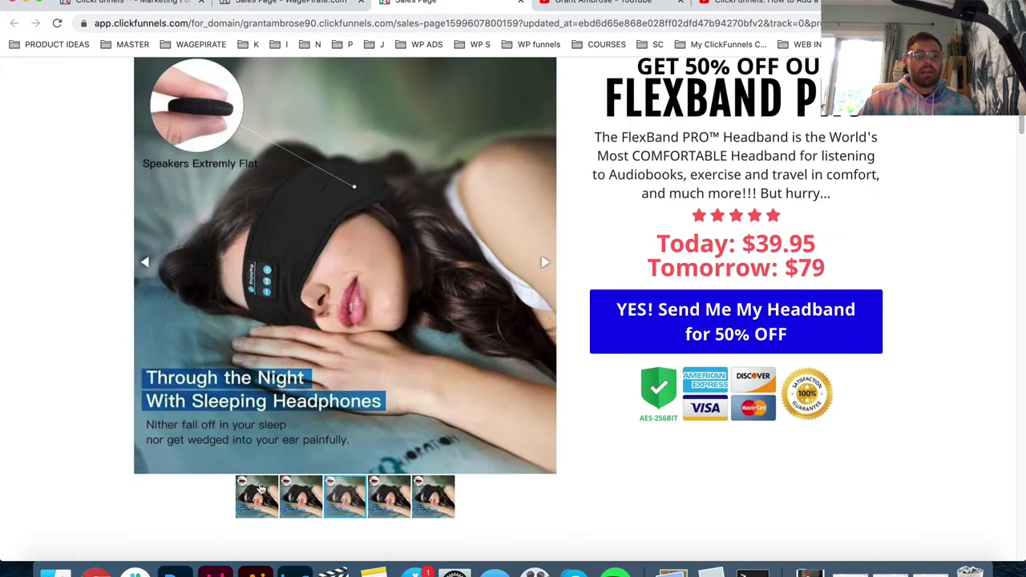
{"action": "left_click", "coordinate": [305, 3]}
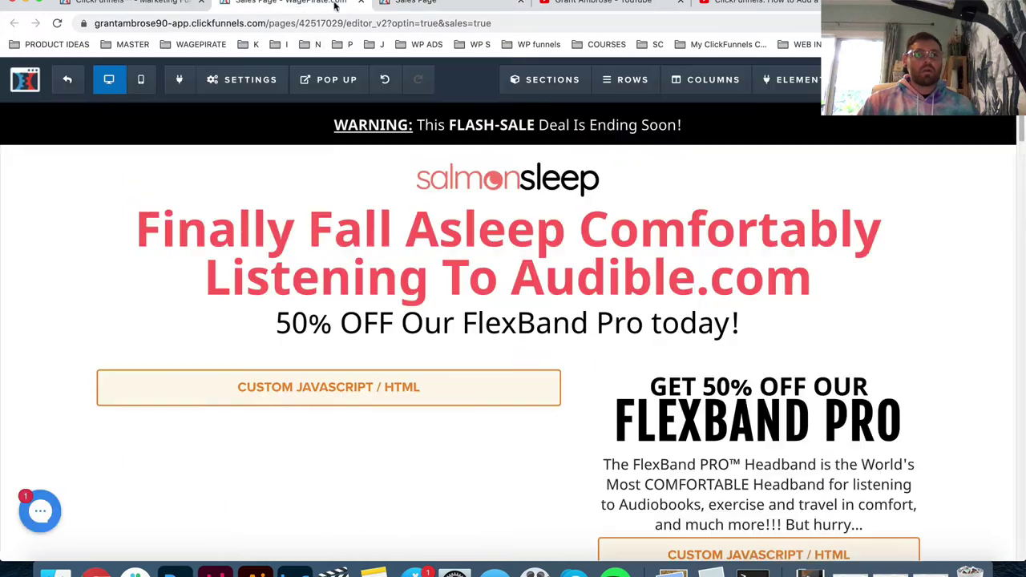
Reopen the slider's code, find all occurrences of the second image's URL, and close the code and settings.
{"action": "left_click", "coordinate": [332, 384]}
{"action": "left_click", "coordinate": [929, 245]}
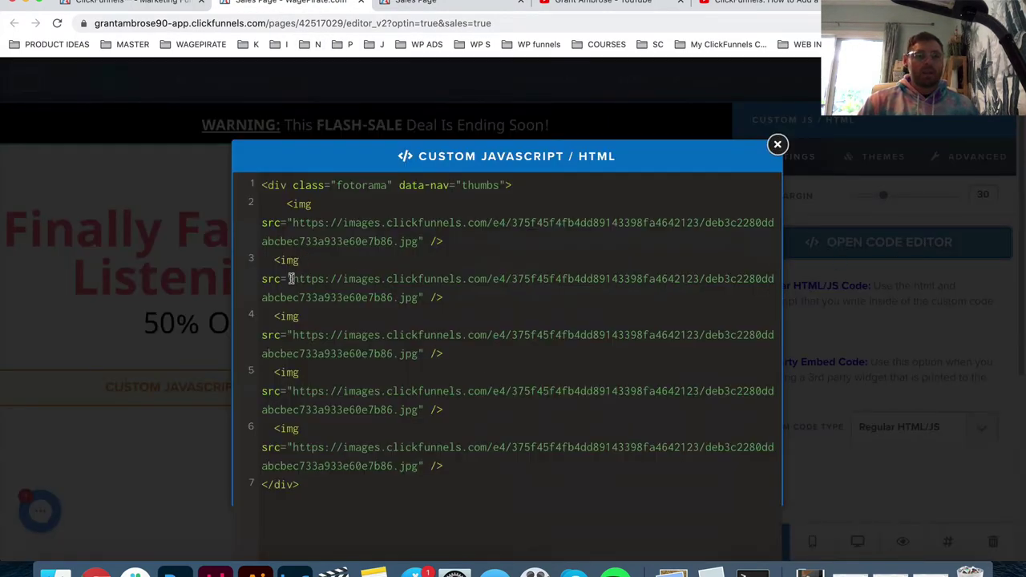
{"action": "left_click_drag", "start_coordinate": [292, 278], "coordinate": [418, 297]}
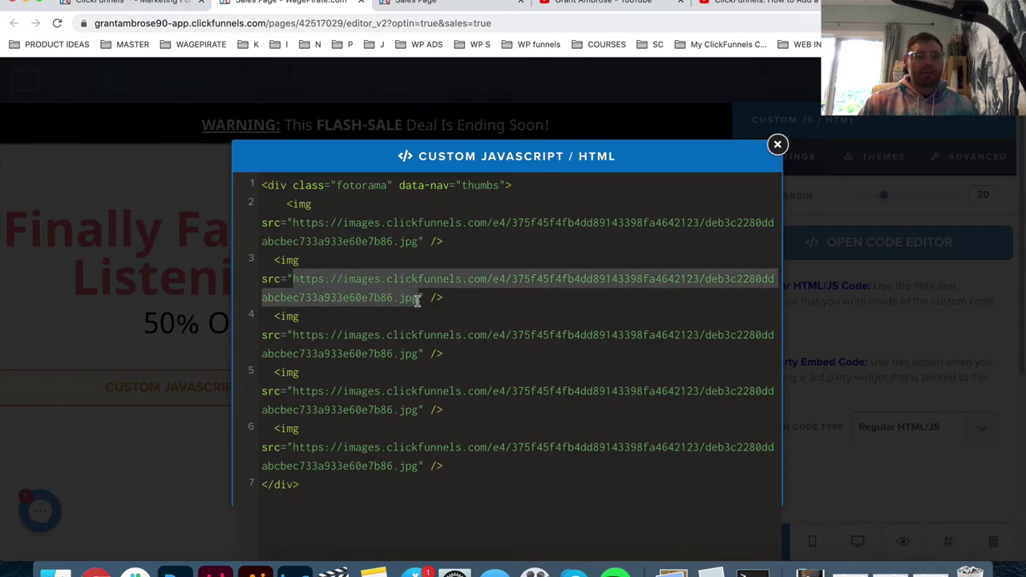
{"action": "key", "text": "super+f"}
{"action": "left_click", "coordinate": [338, 208]}
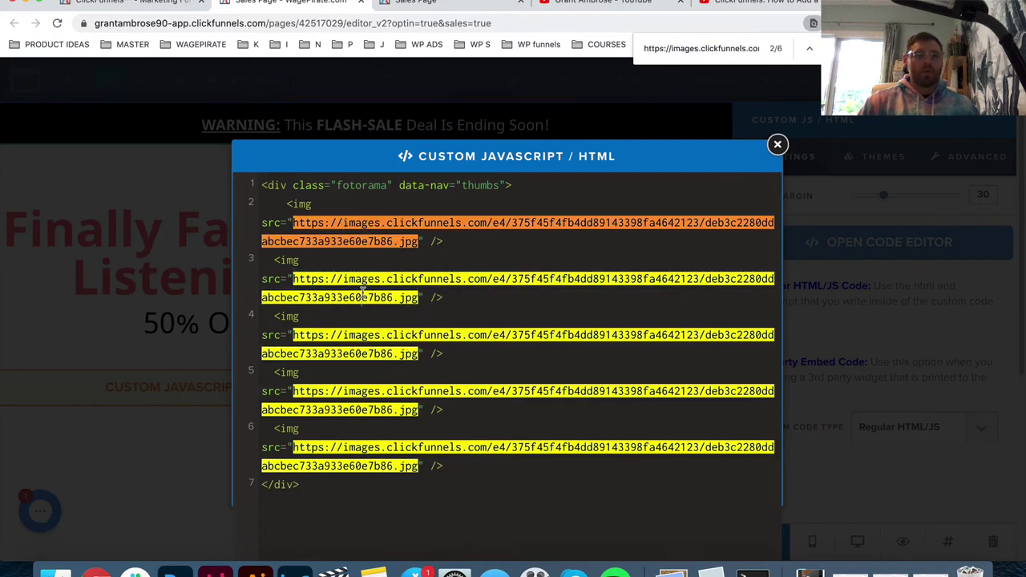
{"action": "left_click", "coordinate": [492, 316]}
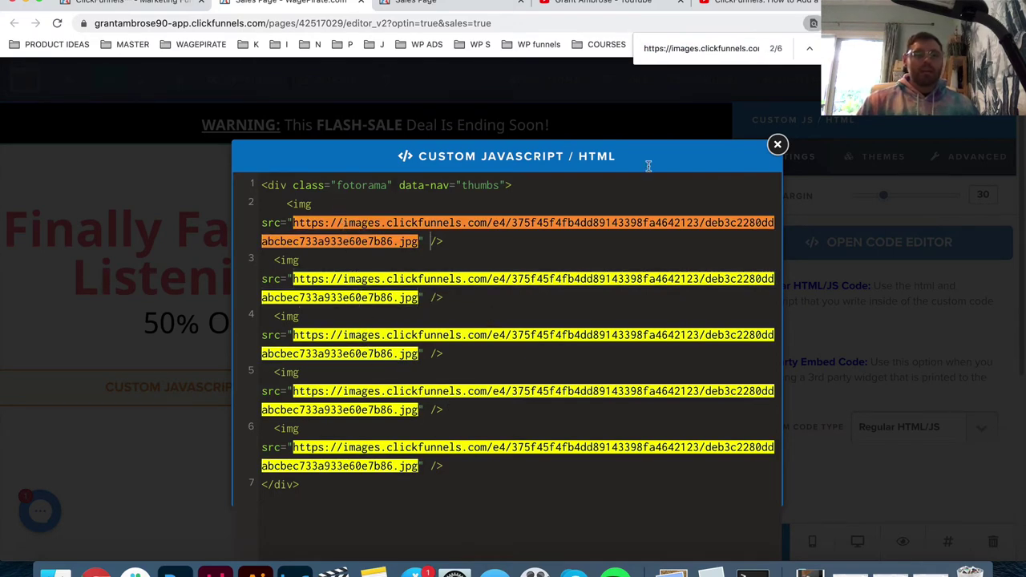
{"action": "key", "text": "Escape"}
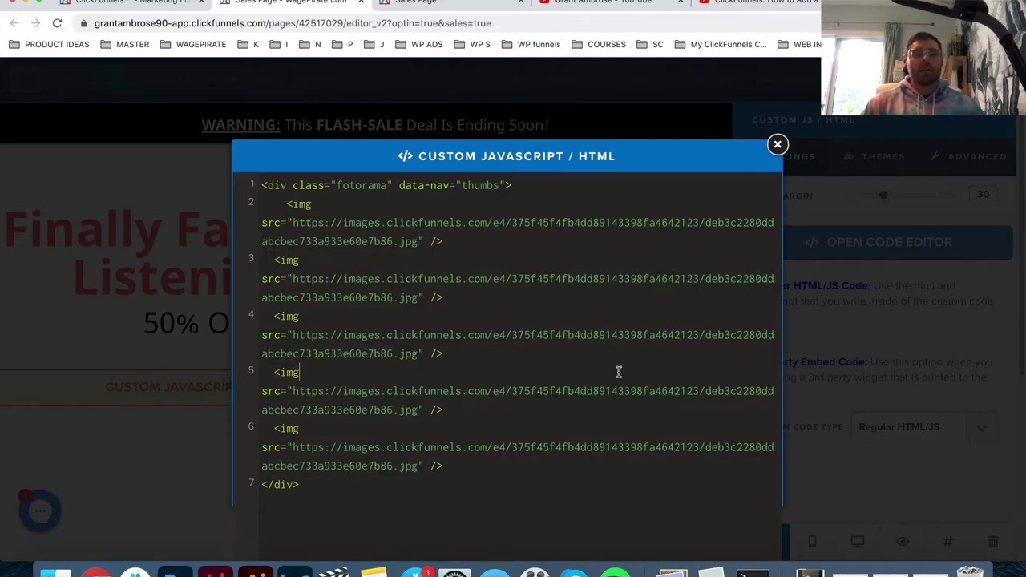
{"action": "left_click", "coordinate": [121, 317]}
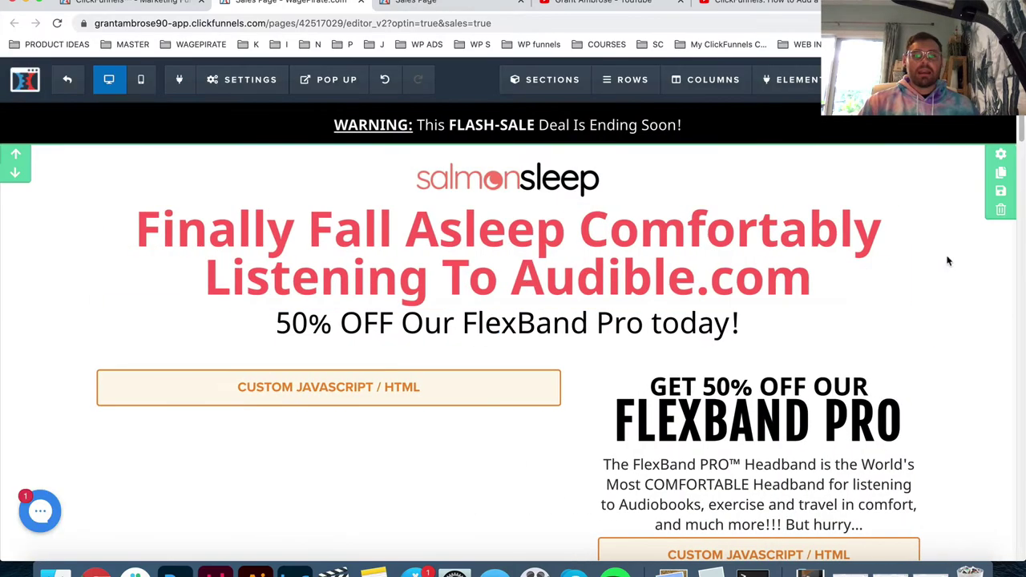
Reopen the slider element's code to inspect the first image's URL, and close the code editor.
{"action": "scroll", "coordinate": [761, 361], "scroll_direction": "down", "scroll_amount": 2}
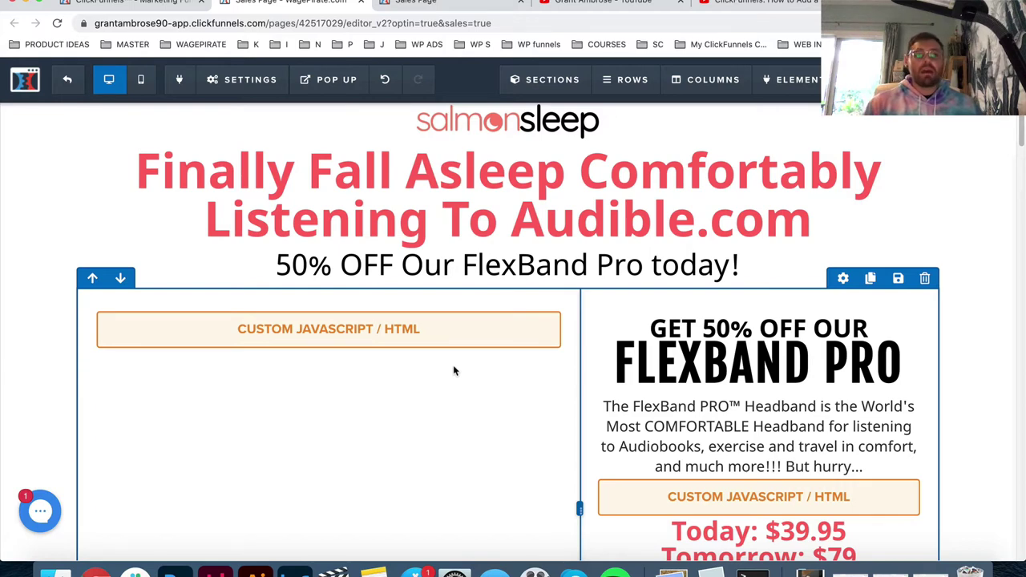
{"action": "left_click", "coordinate": [372, 327]}
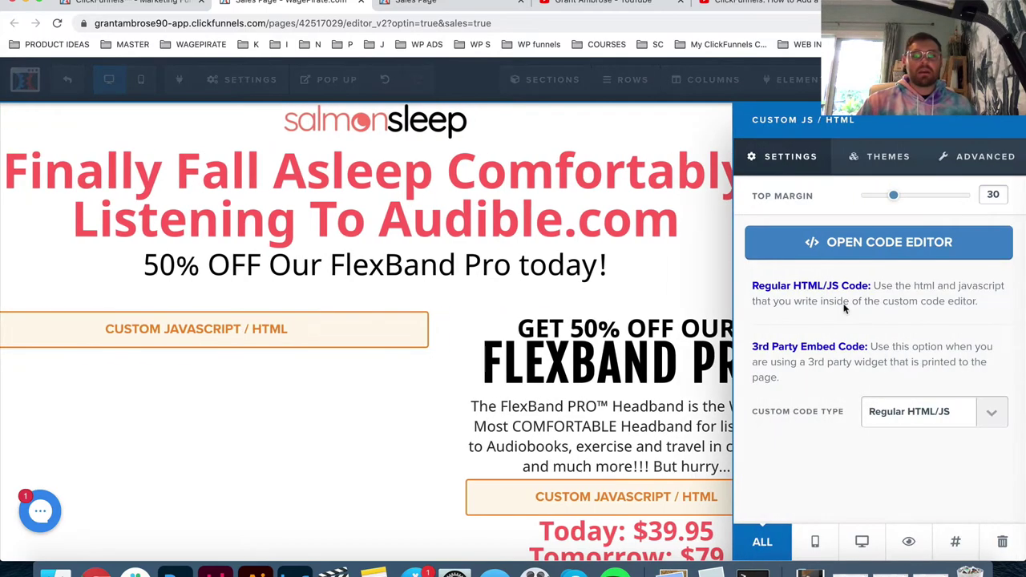
{"action": "left_click", "coordinate": [903, 246]}
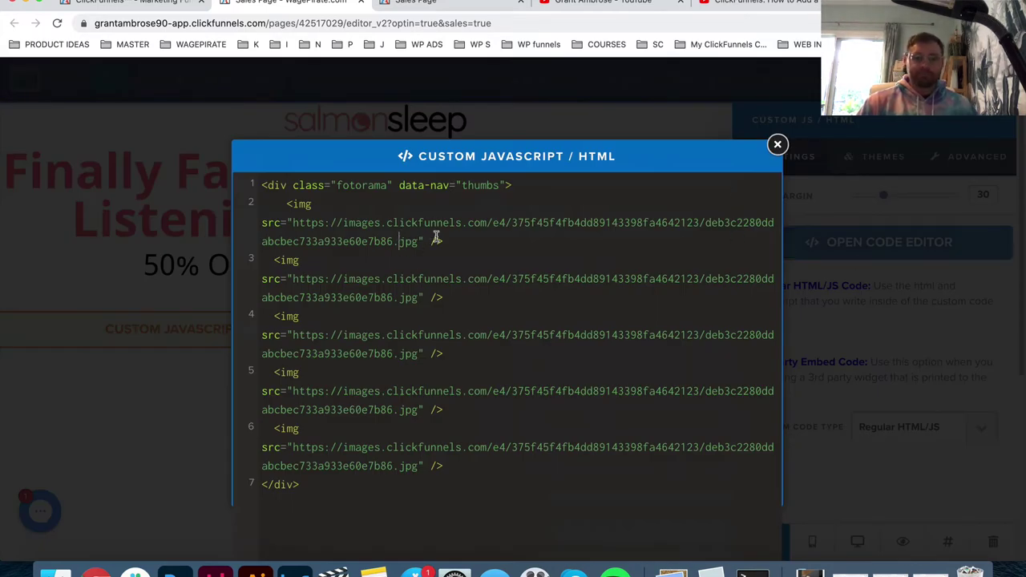
{"action": "left_click_drag", "start_coordinate": [424, 239], "coordinate": [337, 232]}
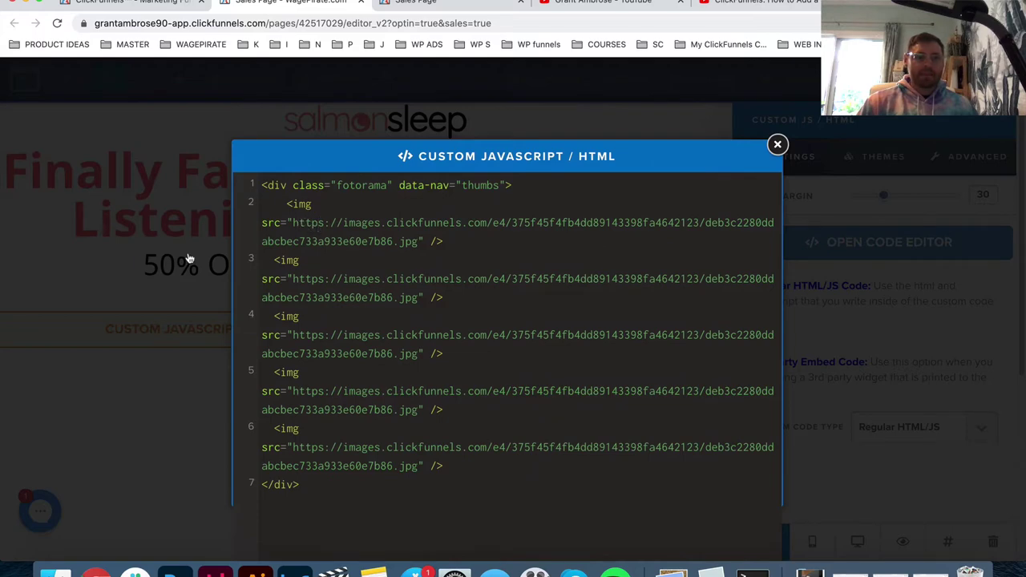
{"action": "left_click", "coordinate": [187, 257]}
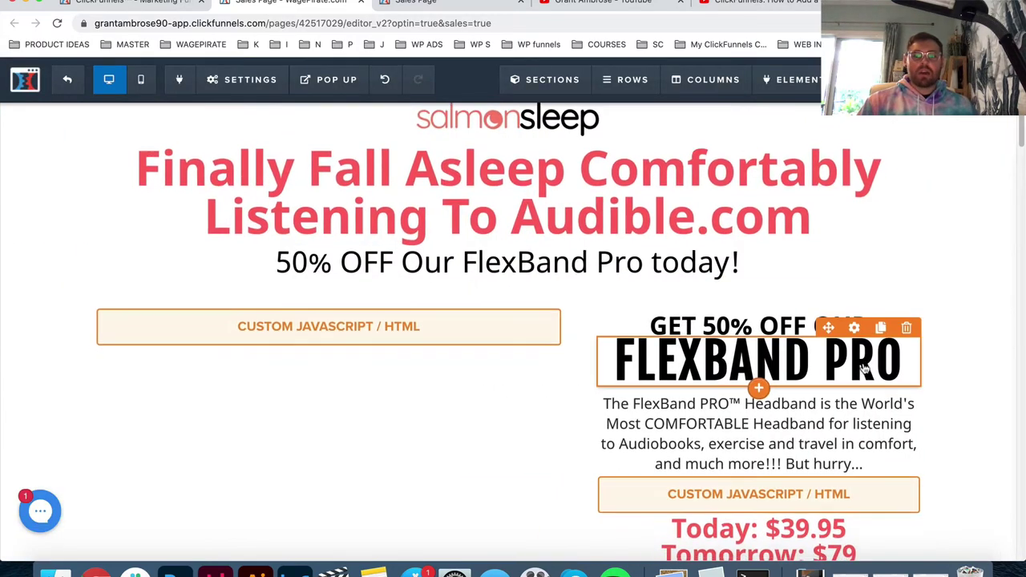
Replace the payment and guarantee badges image below the order button with the "Get Instant Pain Relief!" image from the uploaded images library.
{"action": "scroll", "coordinate": [556, 356], "scroll_direction": "down", "scroll_amount": 3}
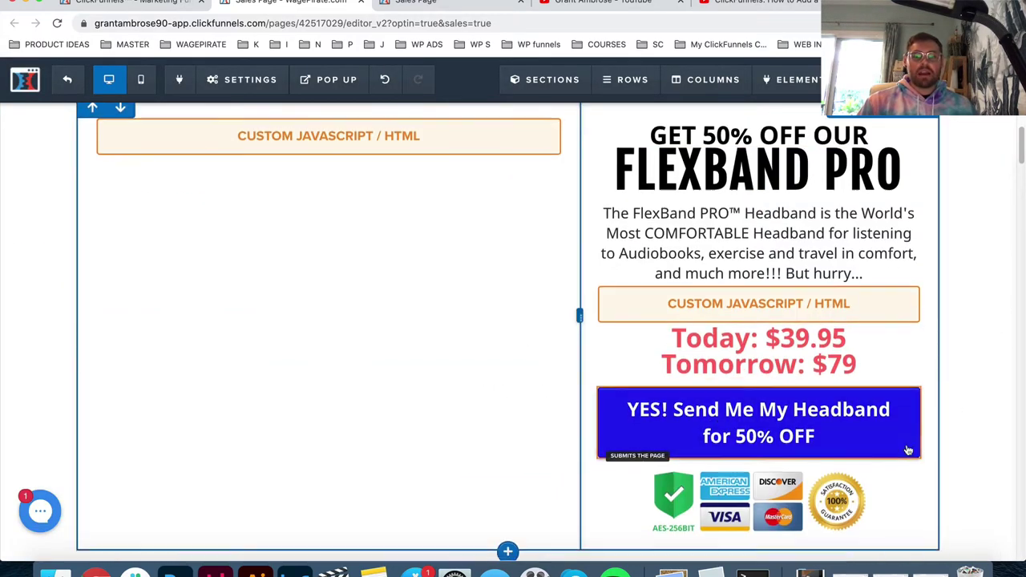
{"action": "scroll", "coordinate": [762, 453], "scroll_direction": "down", "scroll_amount": 1}
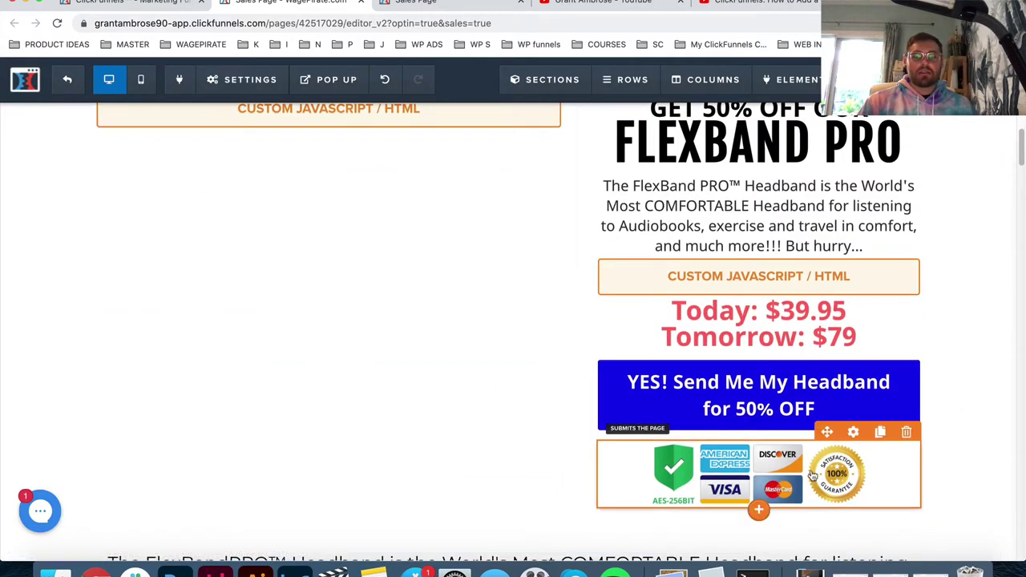
{"action": "left_click", "coordinate": [754, 471]}
{"action": "left_click", "coordinate": [993, 240]}
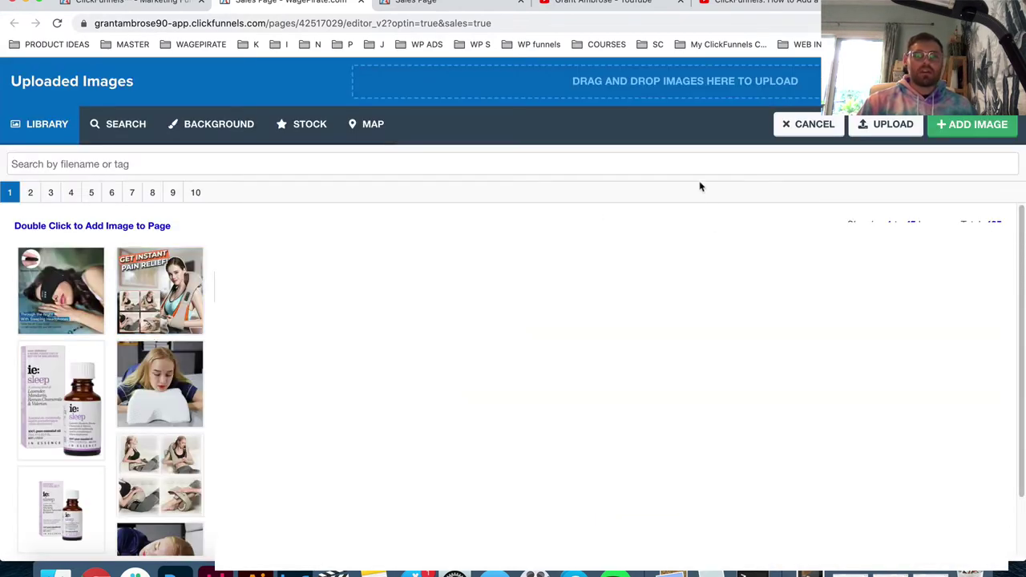
{"action": "left_click", "coordinate": [160, 269]}
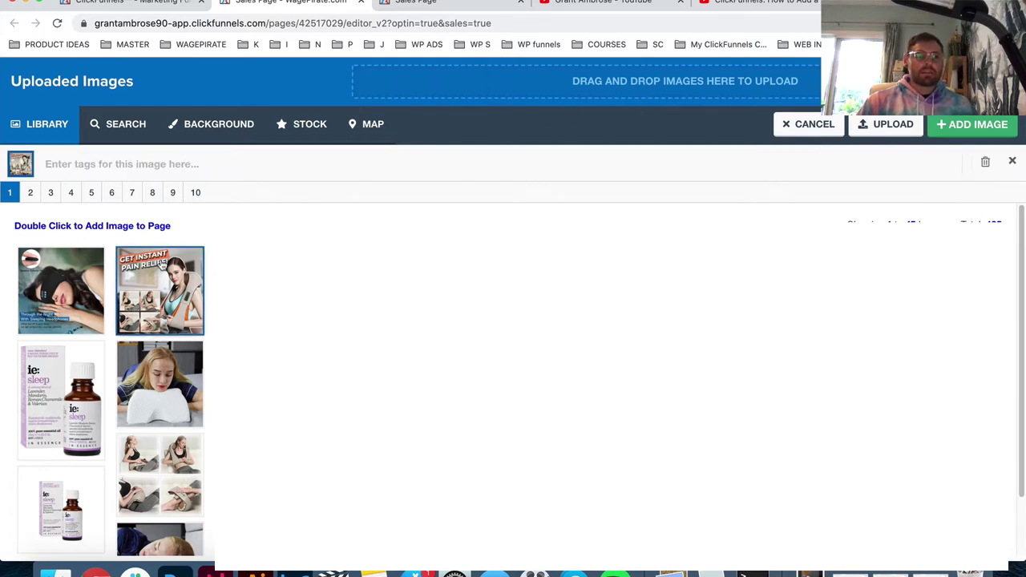
{"action": "left_click", "coordinate": [994, 130]}
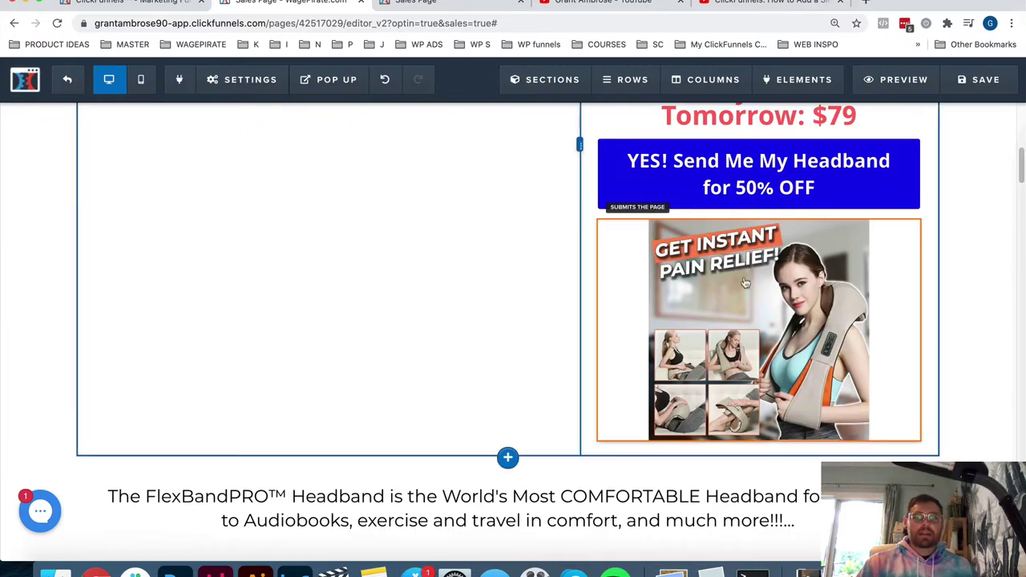
Copy the URL of the pain relief image from its settings, and undo the image replacement.
{"action": "left_click", "coordinate": [724, 245]}
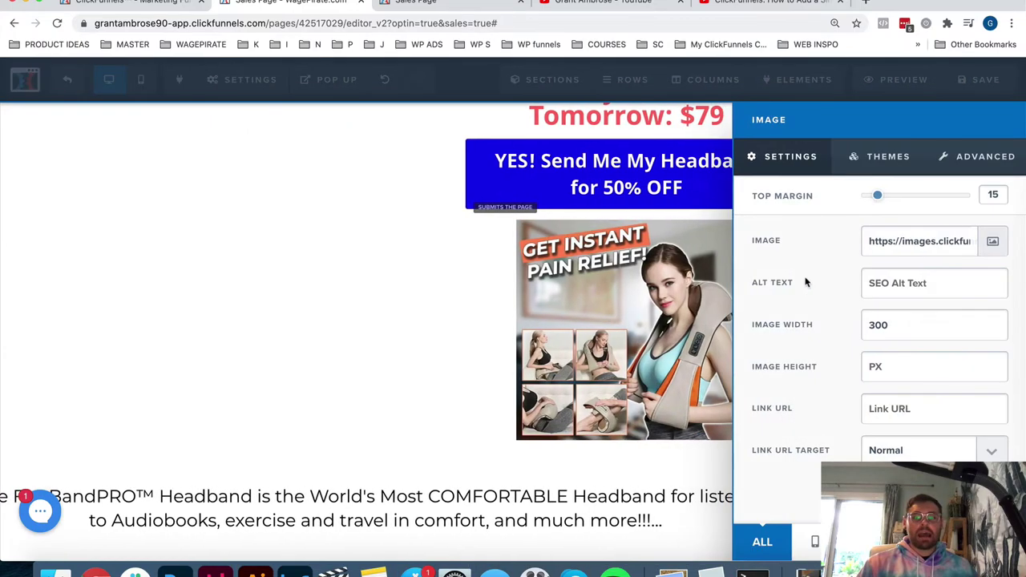
{"action": "triple_click", "coordinate": [924, 241]}
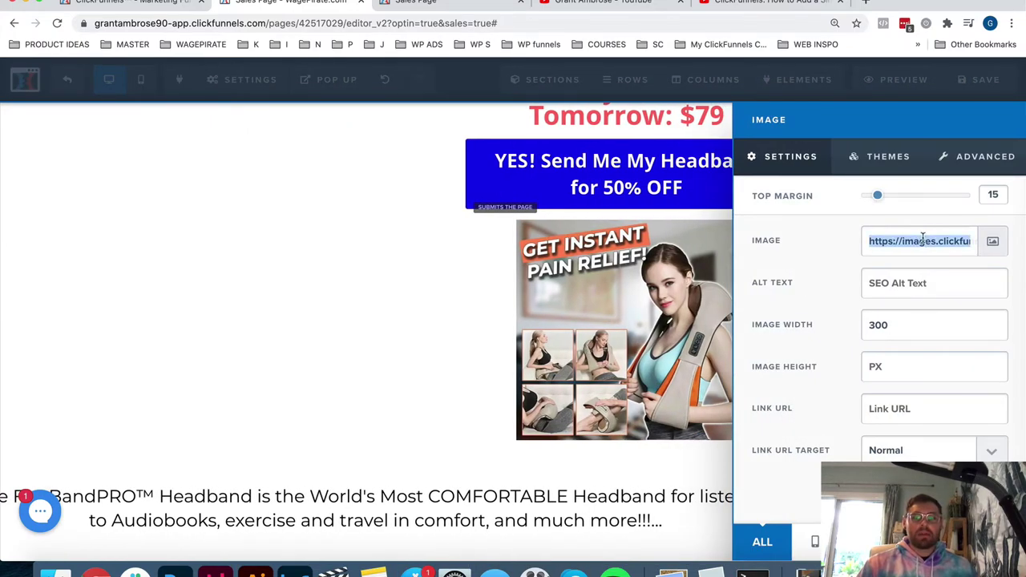
{"action": "left_click", "coordinate": [415, 246]}
{"action": "left_click", "coordinate": [387, 86]}
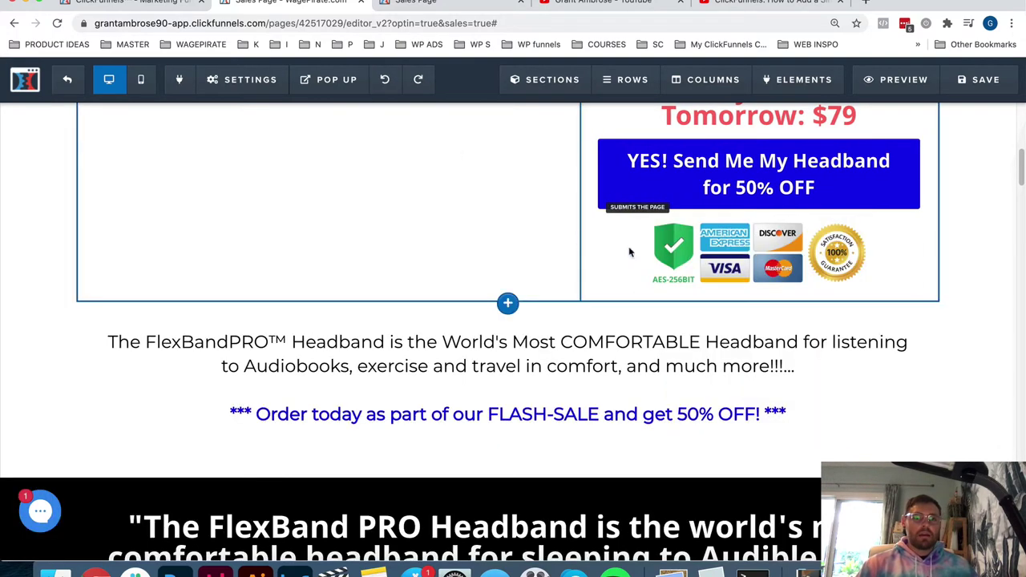
Replace the first image URL in the slider's custom HTML with the copied shiatsu-massage.jpg URL, and save the page.
{"action": "scroll", "coordinate": [447, 344], "scroll_direction": "up", "scroll_amount": 5}
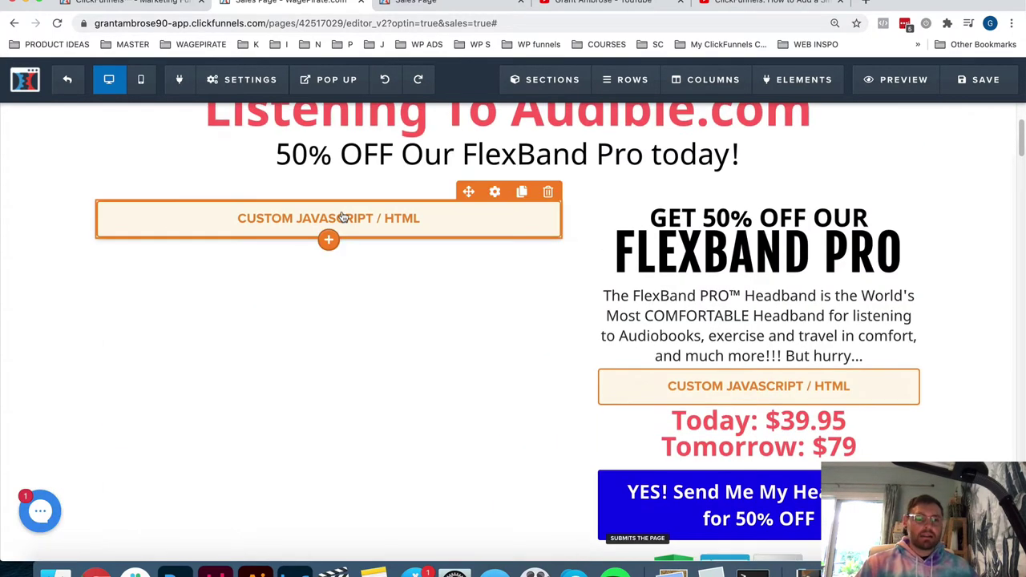
{"action": "left_click", "coordinate": [342, 217]}
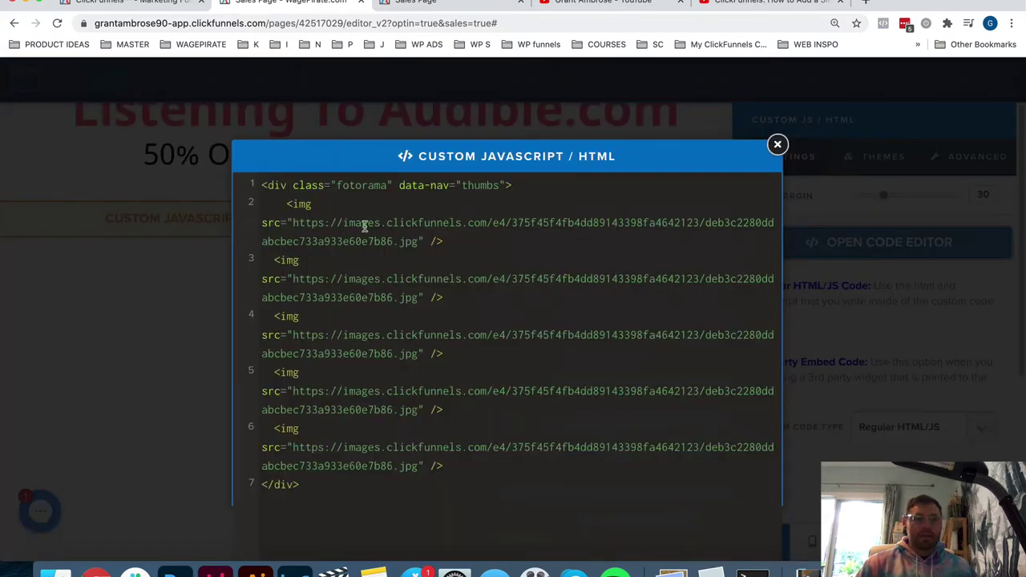
{"action": "left_click_drag", "start_coordinate": [291, 222], "coordinate": [414, 236]}
{"action": "type", "text": "https://images.clickfunnels.com/68/2d0eae214240ba91f6e3d3e76c847a/shiatsu-massage.jpg"}
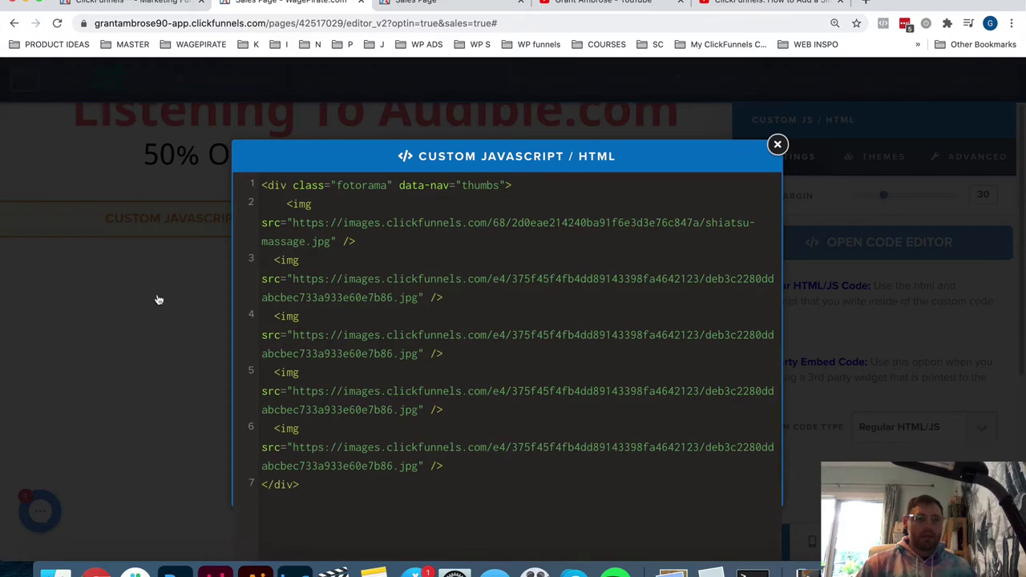
{"action": "left_click", "coordinate": [159, 300]}
{"action": "left_click", "coordinate": [971, 81]}
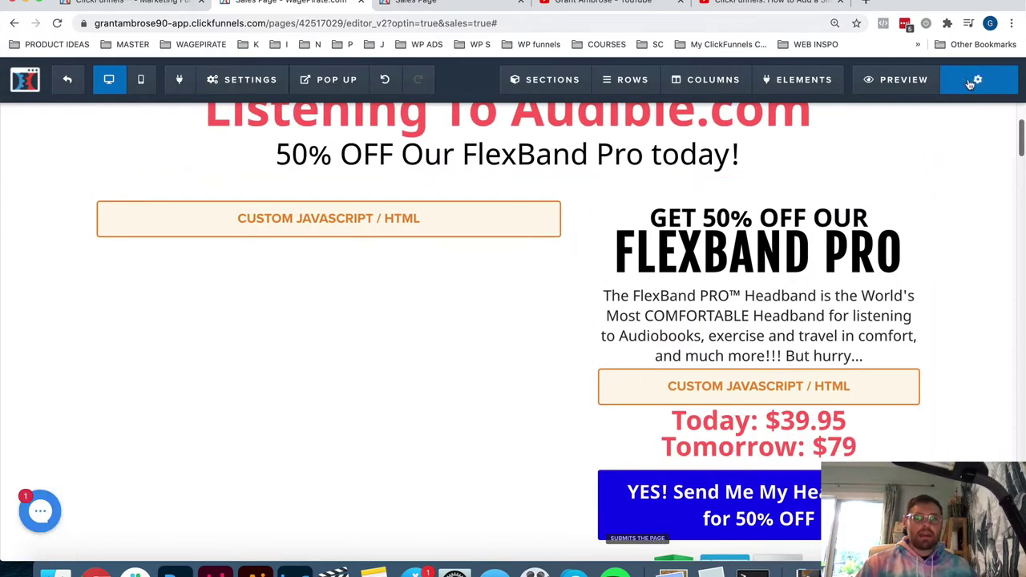
Preview the sales page, advance the slider through its images, and return to the page editor.
{"action": "left_click", "coordinate": [895, 82]}
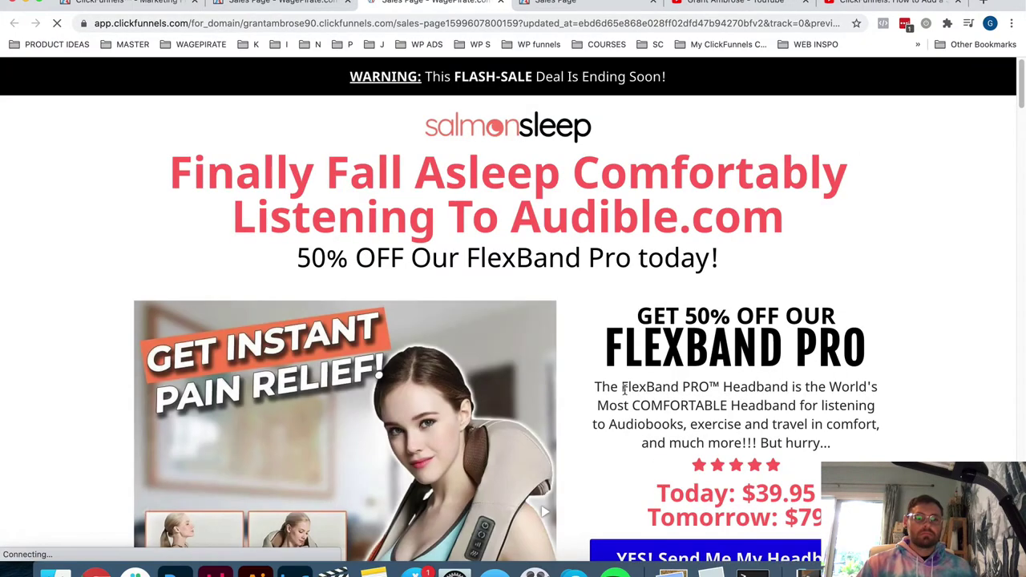
{"action": "scroll", "coordinate": [624, 391], "scroll_direction": "down", "scroll_amount": 8}
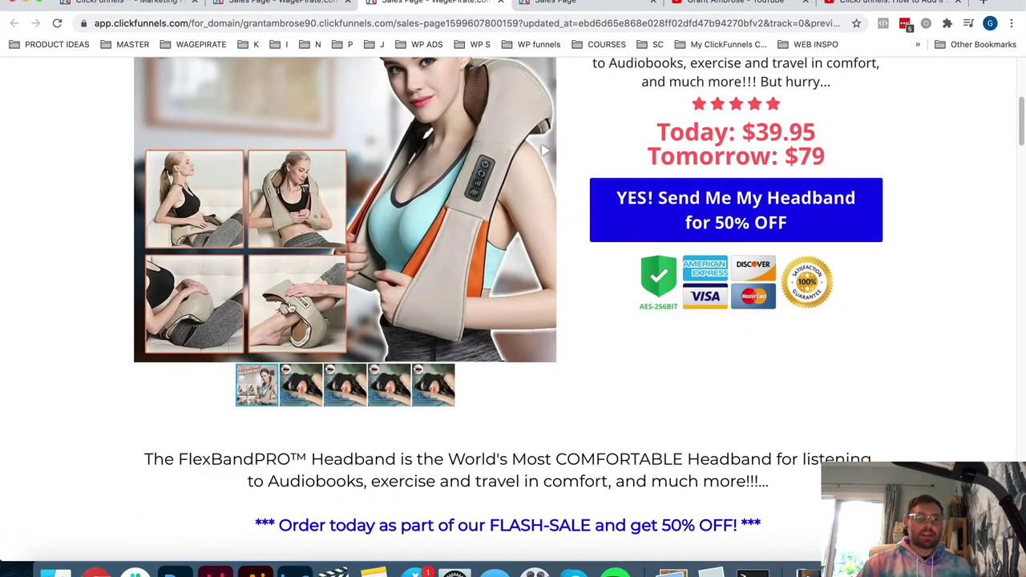
{"action": "scroll", "coordinate": [549, 241], "scroll_direction": "up", "scroll_amount": 2}
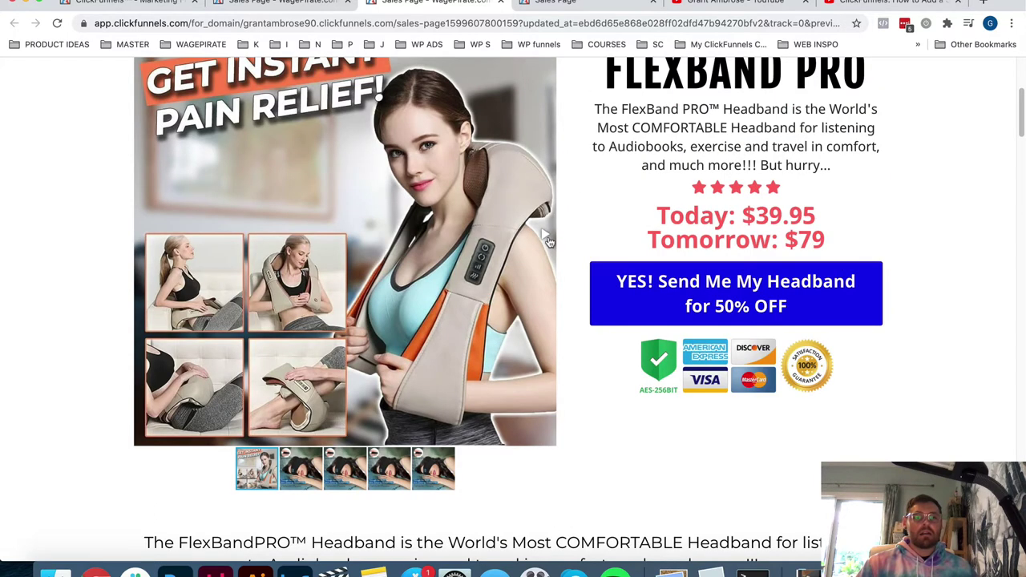
{"action": "left_click", "coordinate": [548, 239]}
{"action": "left_click", "coordinate": [544, 236]}
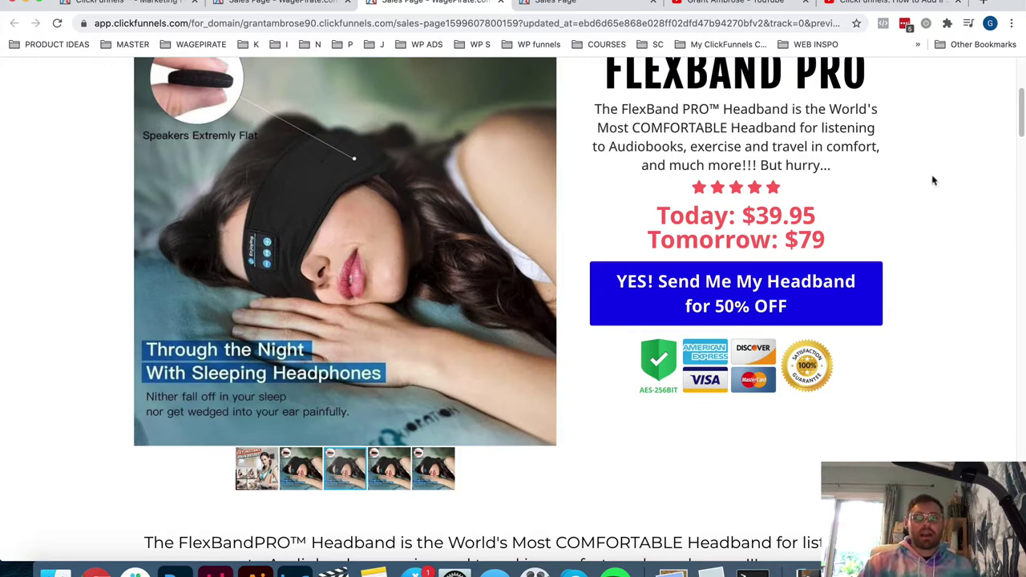
{"action": "scroll", "coordinate": [1024, 209], "scroll_direction": "up", "scroll_amount": 2}
{"action": "left_click_drag", "start_coordinate": [1024, 209], "coordinate": [332, 255]}
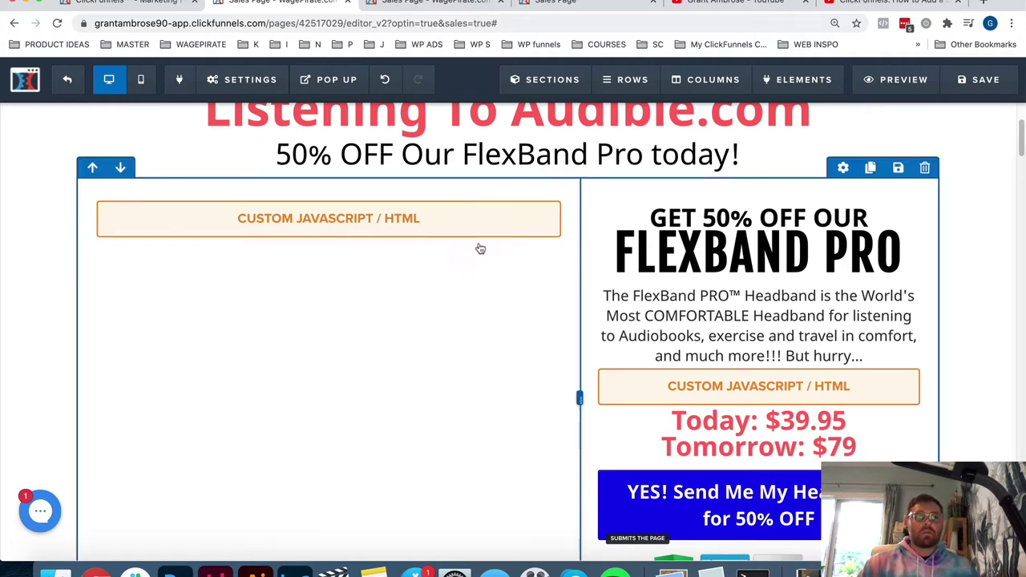
Reopen the slider's code and replace the first image's URL with the second image's URL.
{"action": "left_click", "coordinate": [380, 220]}
{"action": "left_click", "coordinate": [874, 245]}
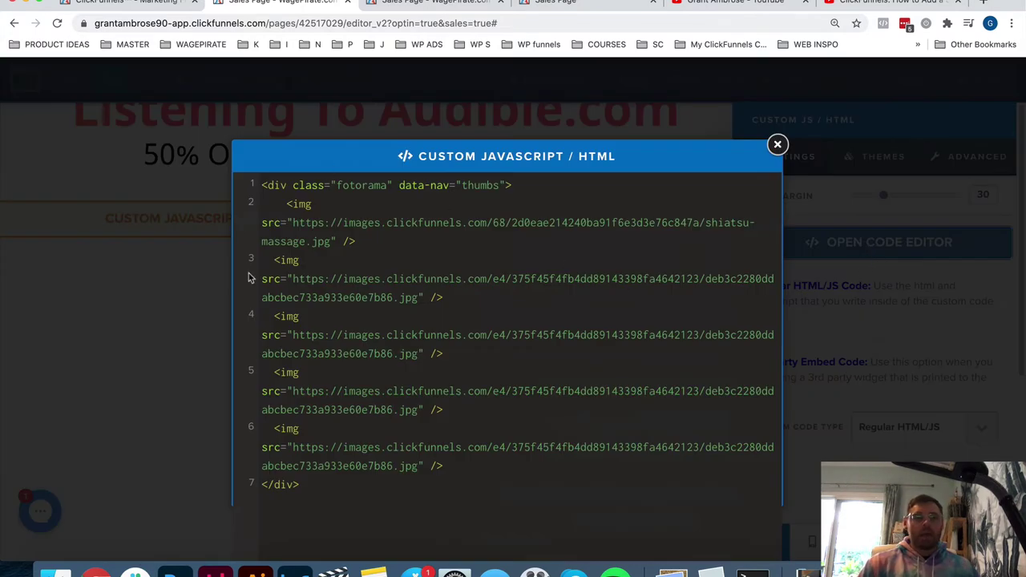
{"action": "left_click_drag", "start_coordinate": [418, 298], "coordinate": [296, 279]}
{"action": "key", "text": "ctrl+c"}
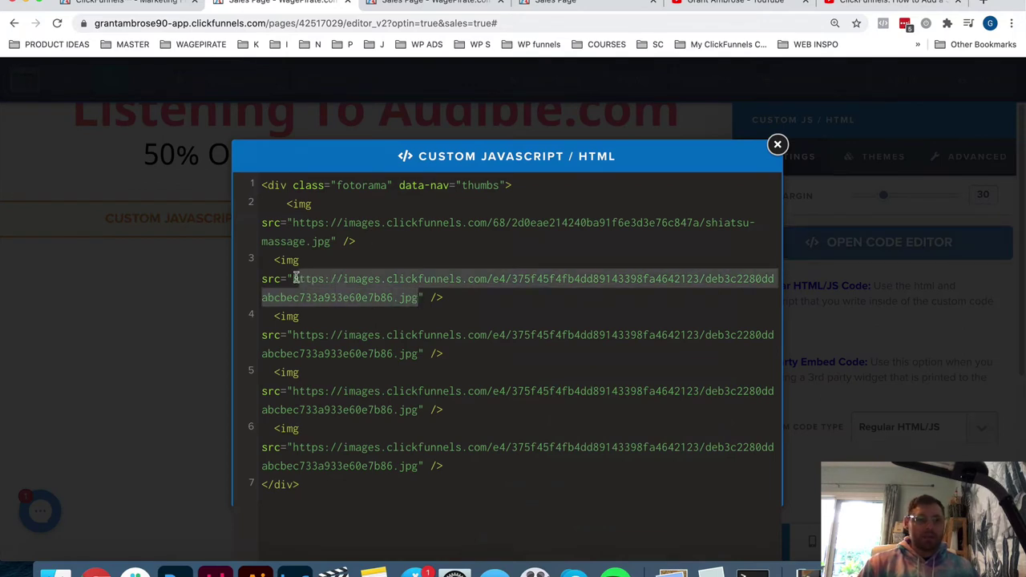
{"action": "left_click_drag", "start_coordinate": [328, 243], "coordinate": [293, 224]}
{"action": "key", "text": "ctrl+v"}
Examine the opening fotorama div tag and the URLs of the image tags inside it.
{"action": "left_click", "coordinate": [357, 276]}
{"action": "left_click_drag", "start_coordinate": [280, 186], "coordinate": [518, 190]}
{"action": "left_click_drag", "start_coordinate": [307, 204], "coordinate": [298, 446]}
{"action": "left_click", "coordinate": [410, 463]}
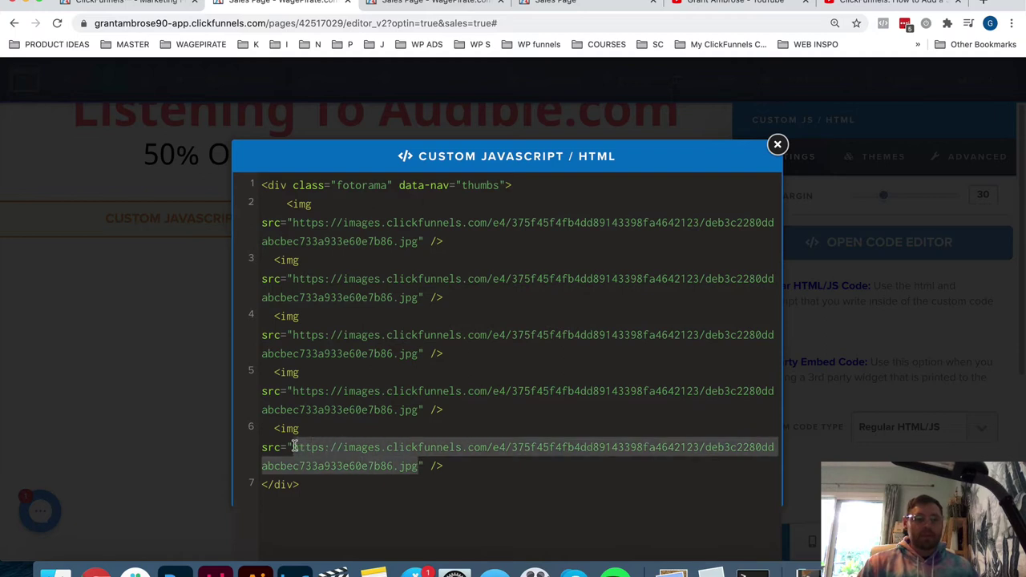
{"action": "left_click", "coordinate": [411, 411]}
{"action": "left_click_drag", "start_coordinate": [418, 410], "coordinate": [294, 389]}
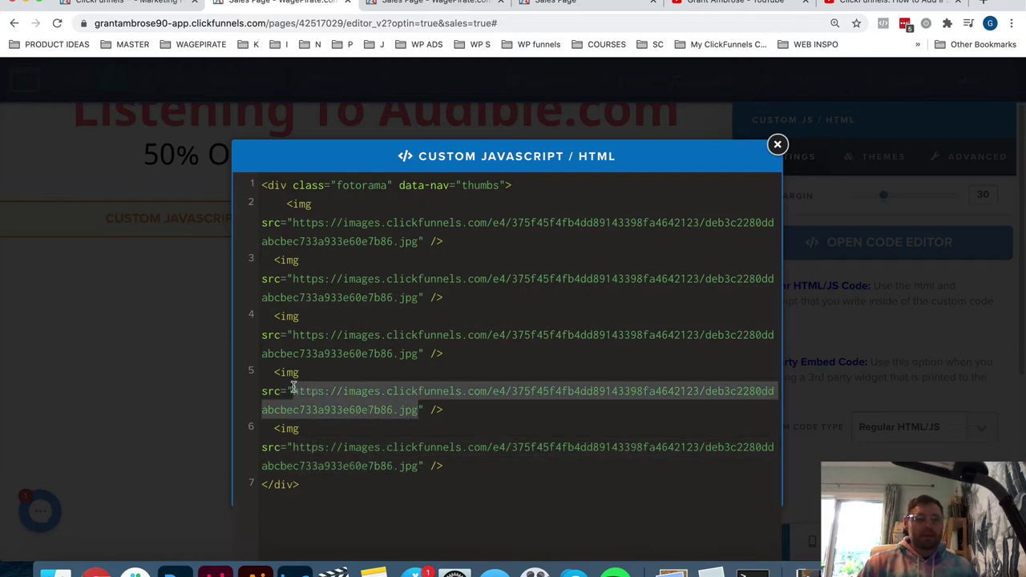
{"action": "left_click", "coordinate": [321, 316]}
Duplicate the last image tag on a new line before the closing div to add a sixth slider image.
{"action": "left_click_drag", "start_coordinate": [444, 466], "coordinate": [272, 434]}
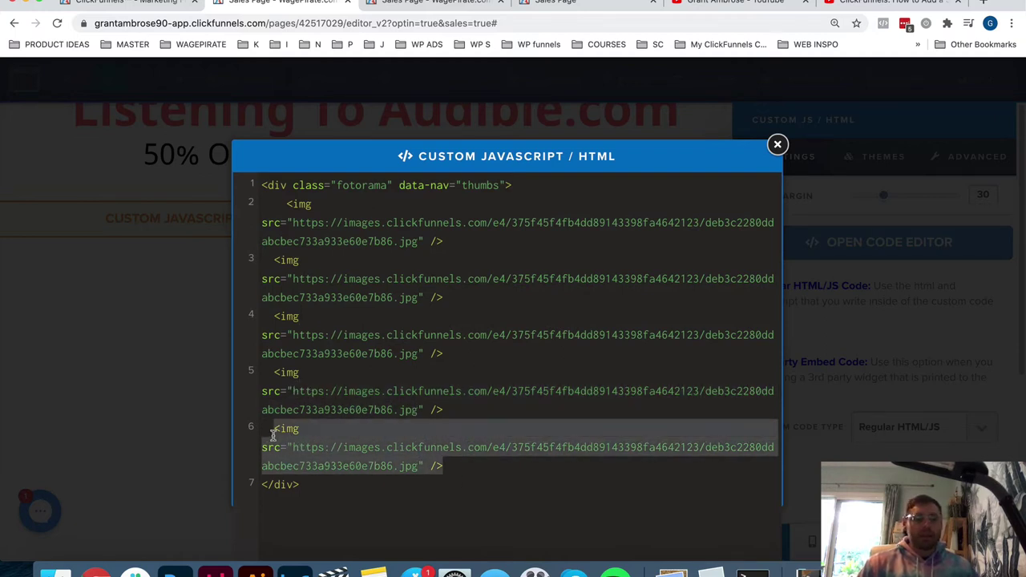
{"action": "key", "text": "super+c"}
{"action": "left_click", "coordinate": [442, 466]}
{"action": "key", "text": "Return"}
{"action": "key", "text": "super+v"}
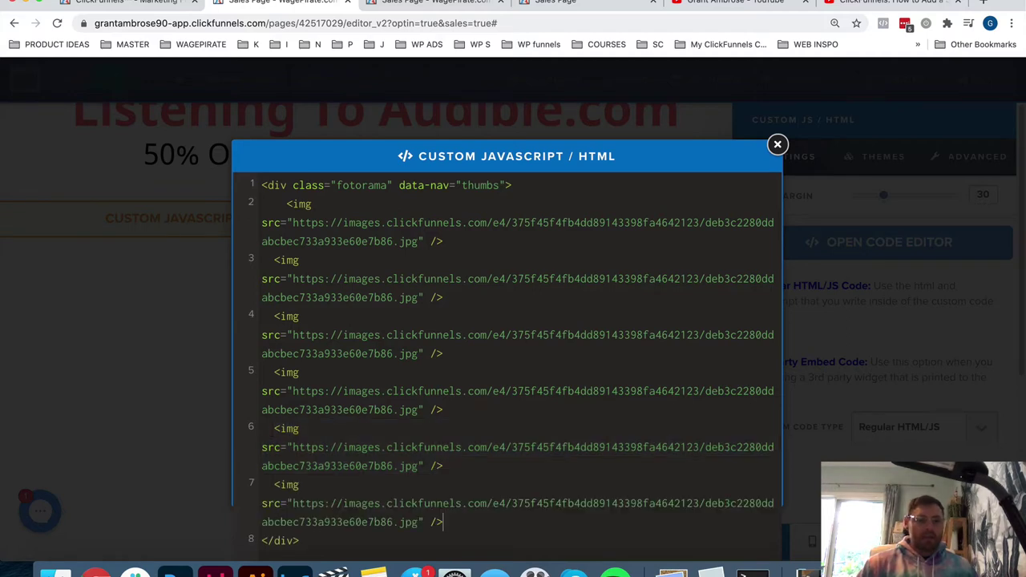
Delete the last three image tags from the slider's code, leaving three images in the fotorama div.
{"action": "left_click_drag", "start_coordinate": [417, 523], "coordinate": [294, 499]}
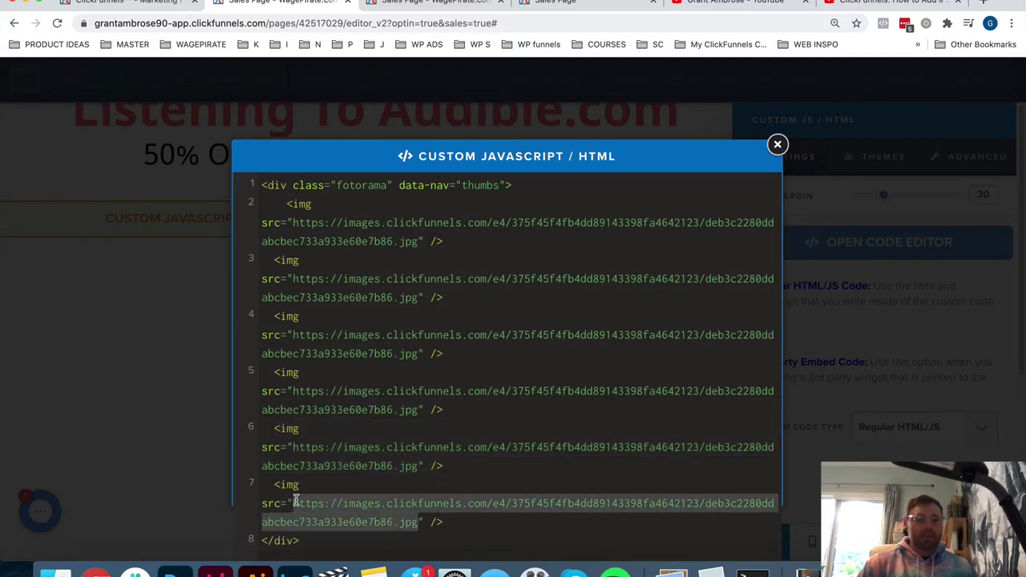
{"action": "left_click", "coordinate": [446, 481]}
{"action": "left_click_drag", "start_coordinate": [443, 522], "coordinate": [259, 377]}
{"action": "key", "text": "BackSpace"}
{"action": "key", "text": "BackSpace"}
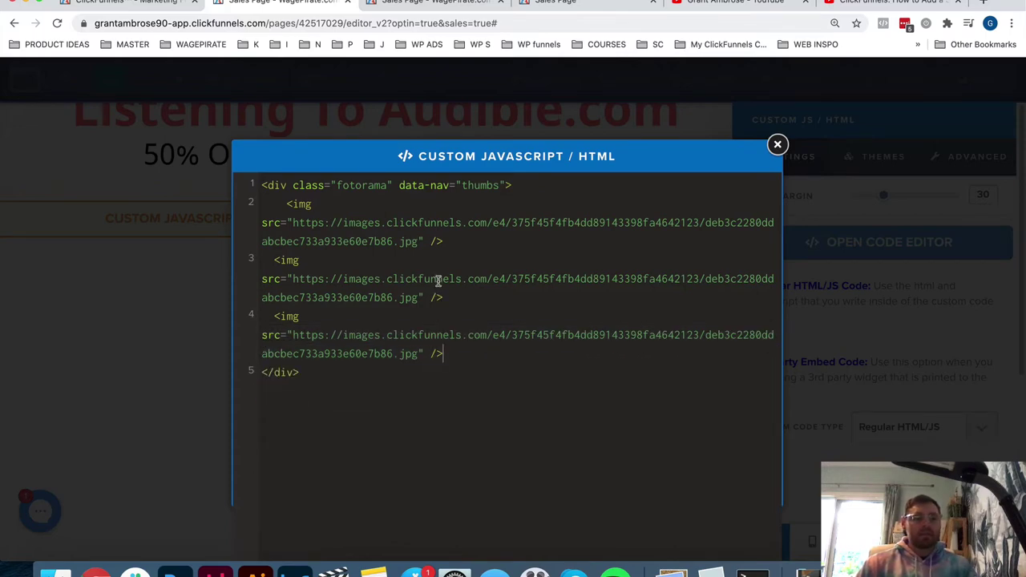
Clear the image tags between the opening and closing fotorama div tags, and close the code editor and settings.
{"action": "left_click_drag", "start_coordinate": [266, 185], "coordinate": [392, 185]}
{"action": "left_click_drag", "start_coordinate": [293, 373], "coordinate": [261, 373]}
{"action": "left_click_drag", "start_coordinate": [272, 187], "coordinate": [552, 190]}
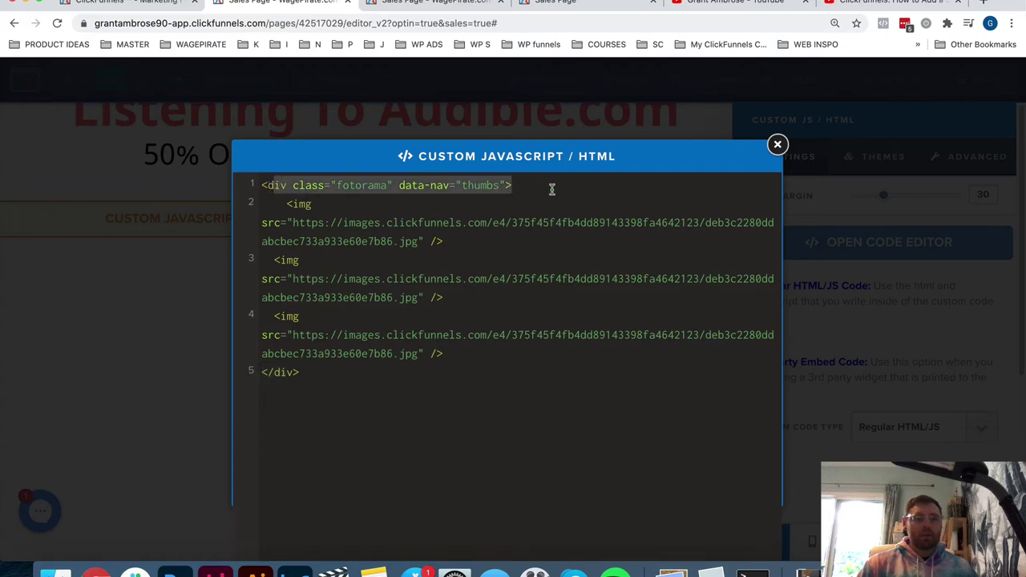
{"action": "left_click", "coordinate": [295, 376]}
{"action": "left_click_drag", "start_coordinate": [435, 351], "coordinate": [263, 202]}
{"action": "key", "text": "BackSpace"}
{"action": "key", "text": "Escape"}
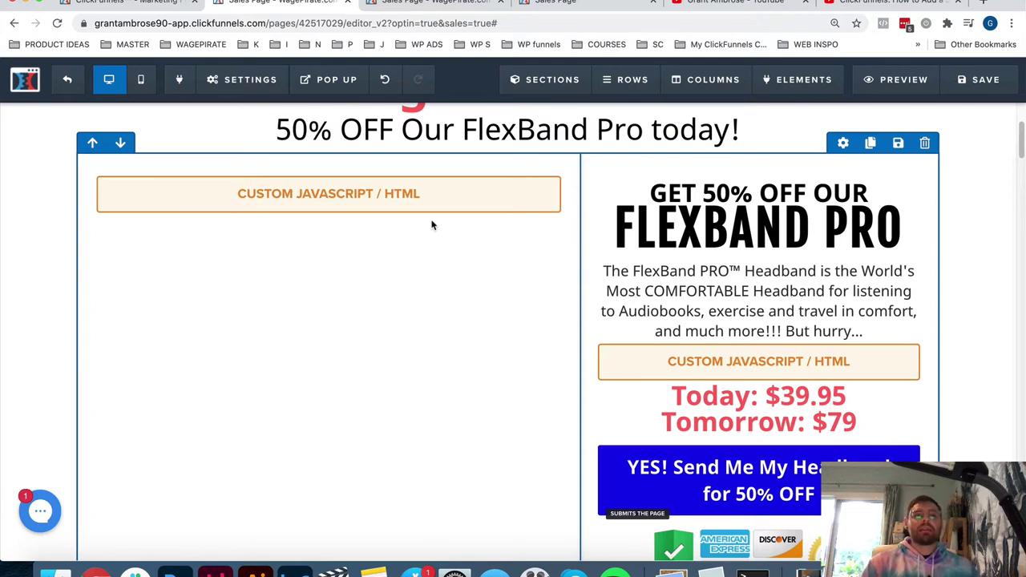
Reopen the slider element's code editor to inspect the code inside the fotorama div, and close it.
{"action": "left_click", "coordinate": [489, 200]}
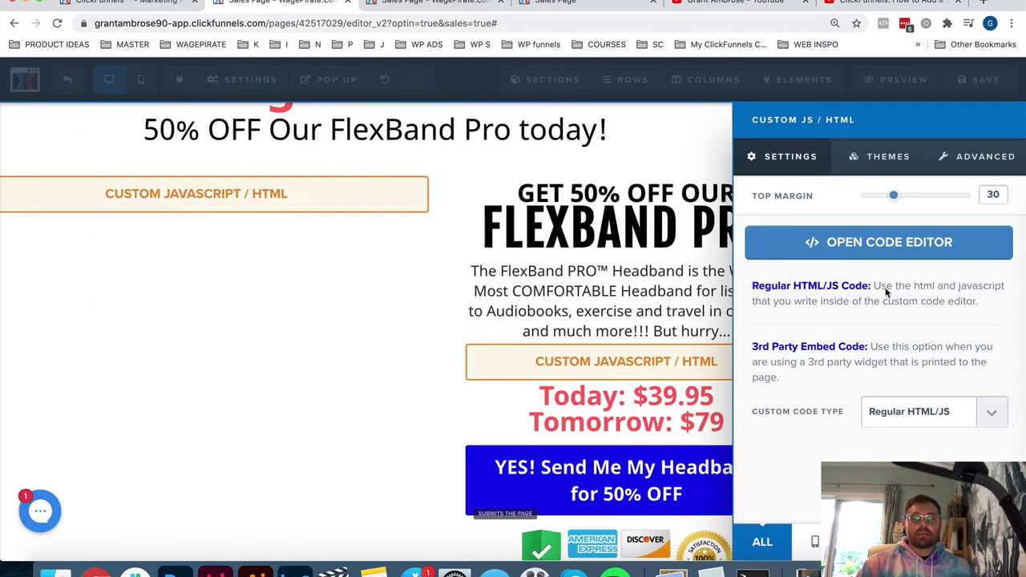
{"action": "left_click", "coordinate": [911, 235]}
{"action": "left_click_drag", "start_coordinate": [287, 199], "coordinate": [382, 320]}
{"action": "left_click", "coordinate": [381, 319]}
{"action": "left_click", "coordinate": [115, 284]}
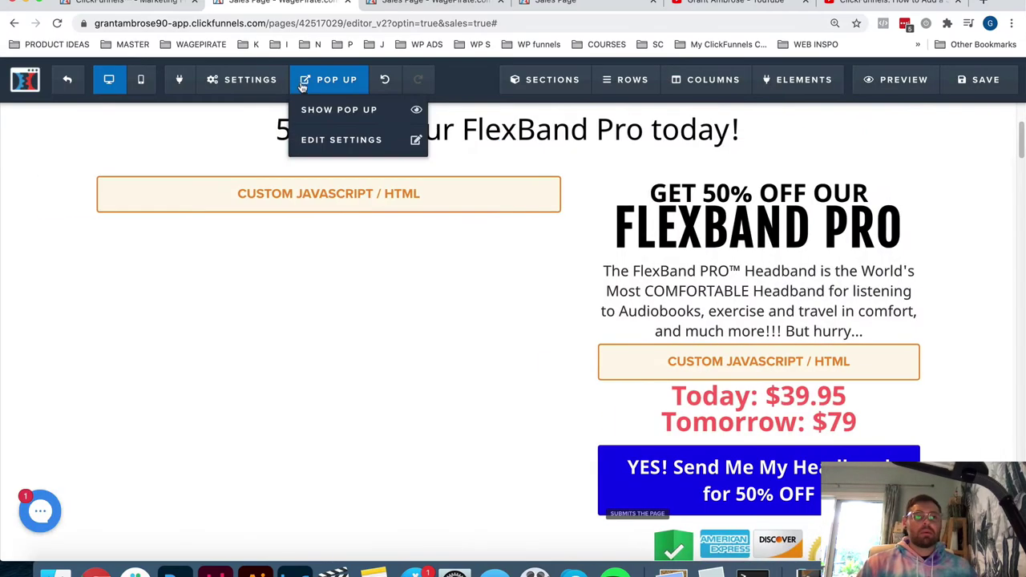
Examine the fotorama.css and fotorama.js lines in the page's footer tracking code, and close the tracking code window.
{"action": "mouse_move", "coordinate": [271, 77]}
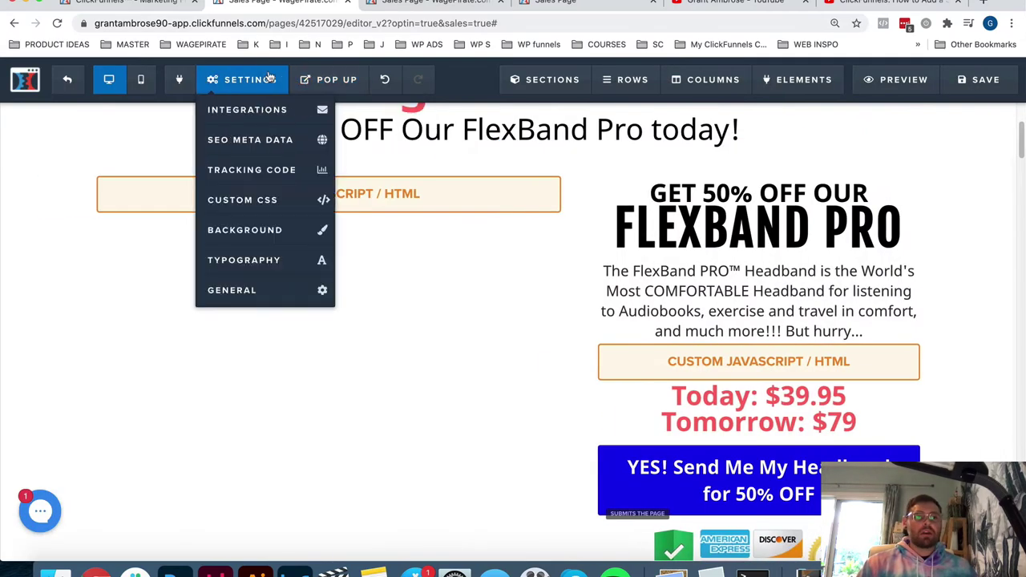
{"action": "left_click", "coordinate": [277, 170]}
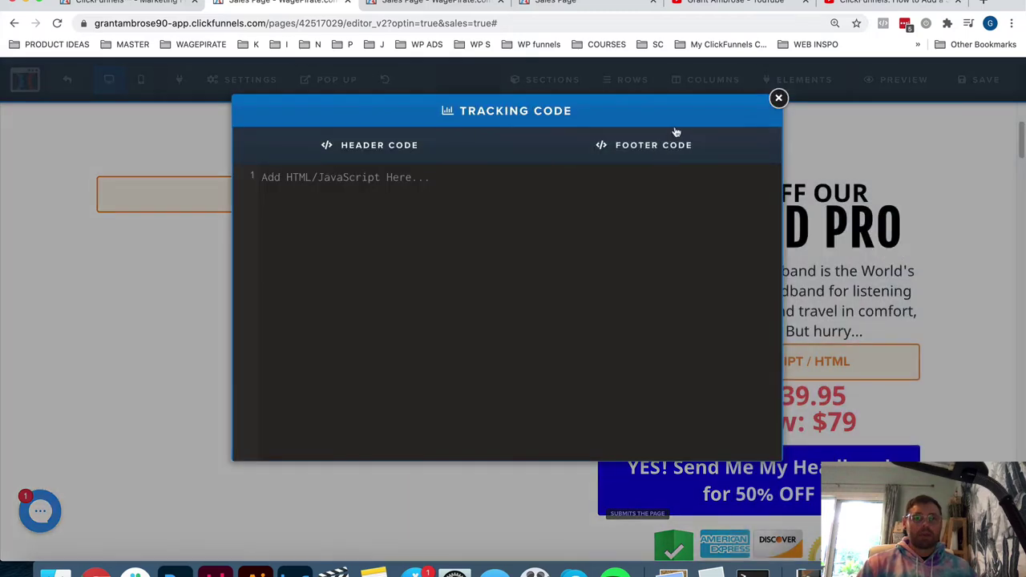
{"action": "key", "text": "super+v"}
{"action": "left_click_drag", "start_coordinate": [529, 200], "coordinate": [665, 211]}
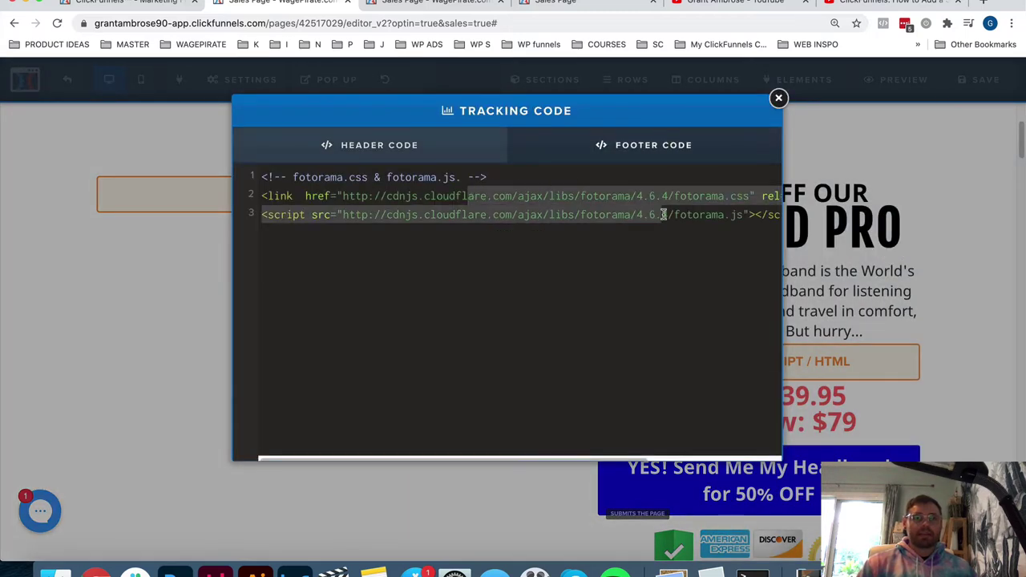
{"action": "left_click", "coordinate": [661, 214]}
{"action": "left_click_drag", "start_coordinate": [748, 215], "coordinate": [500, 206]}
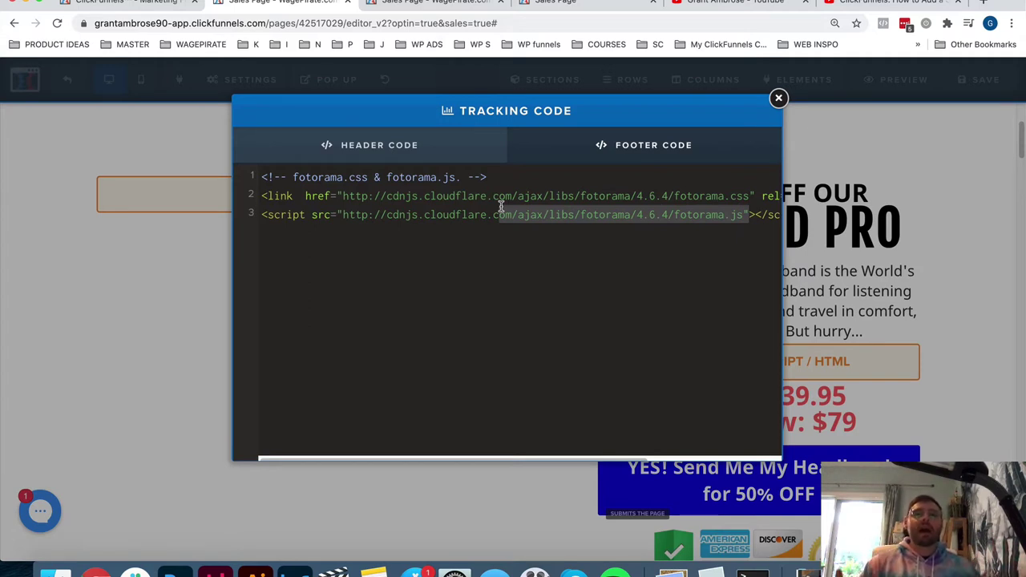
{"action": "left_click_drag", "start_coordinate": [273, 177], "coordinate": [321, 213]}
{"action": "left_click", "coordinate": [347, 216]}
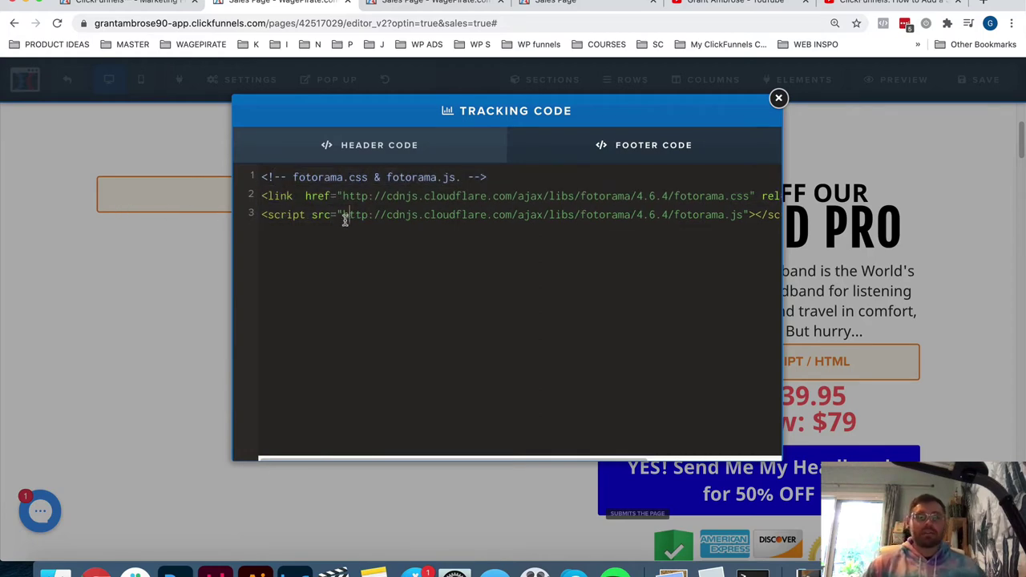
{"action": "key", "text": "Escape"}
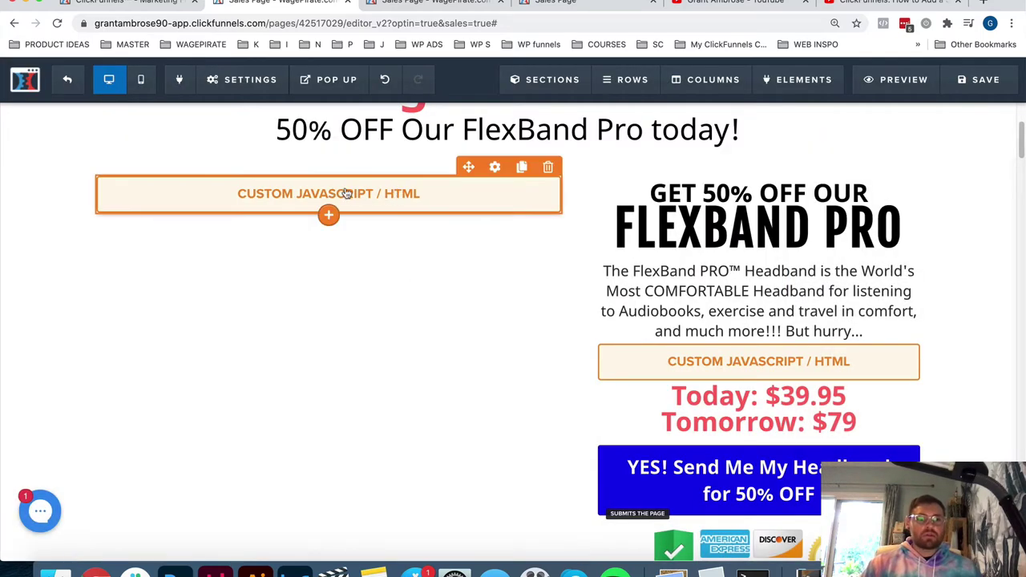
Open the page's tracking code and examine the fotorama.css and fotorama.js lines in the footer code.
{"action": "left_click", "coordinate": [247, 79]}
{"action": "left_click", "coordinate": [250, 169]}
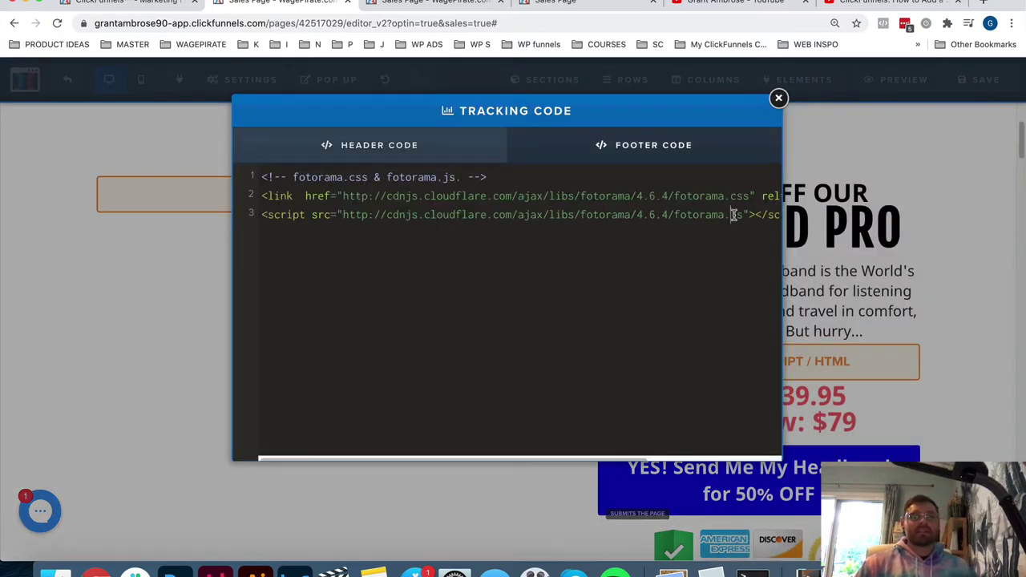
{"action": "left_click", "coordinate": [731, 215]}
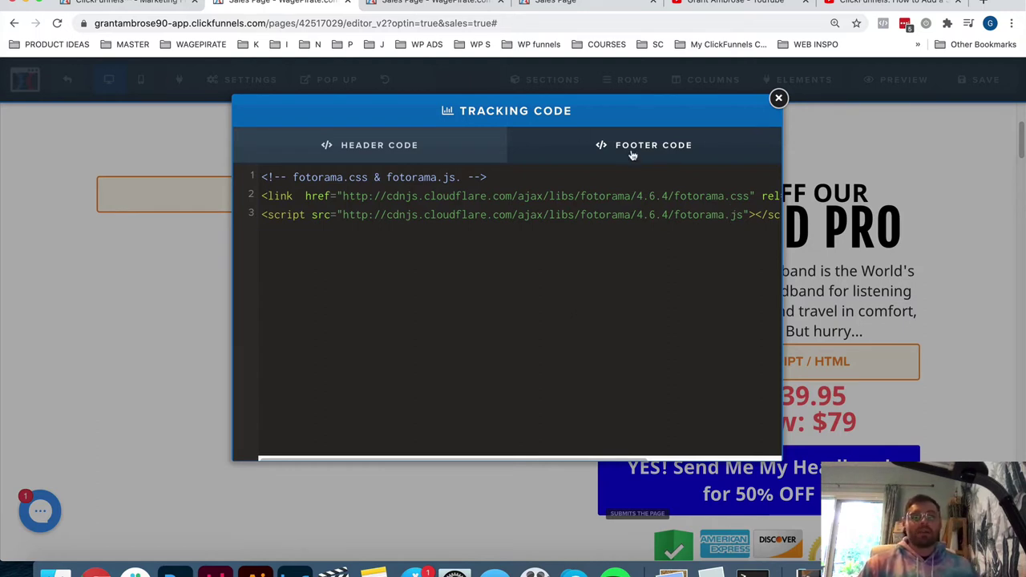
{"action": "left_click_drag", "start_coordinate": [271, 193], "coordinate": [834, 215]}
{"action": "left_click", "coordinate": [543, 215]}
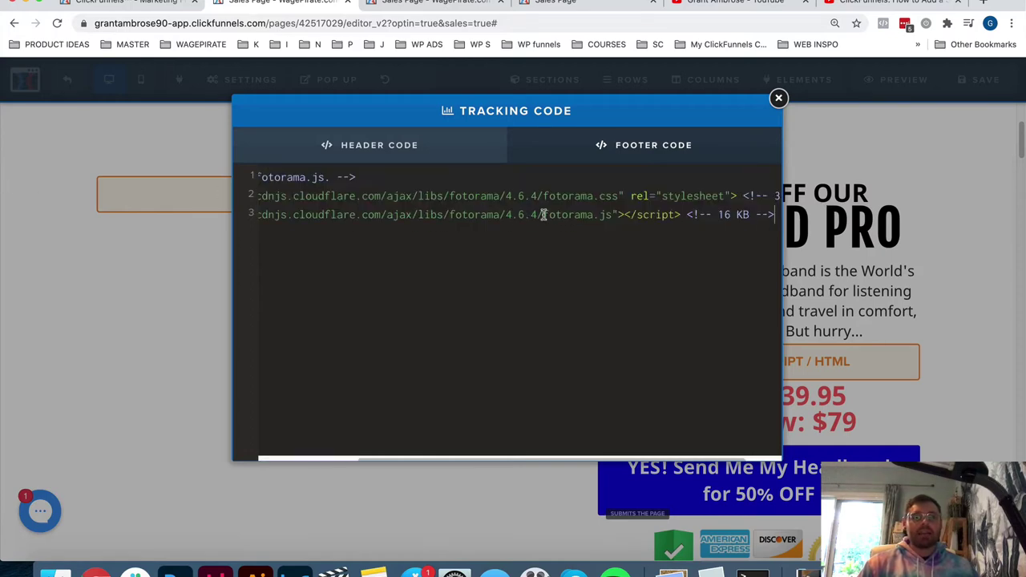
{"action": "double_click", "coordinate": [564, 195]}
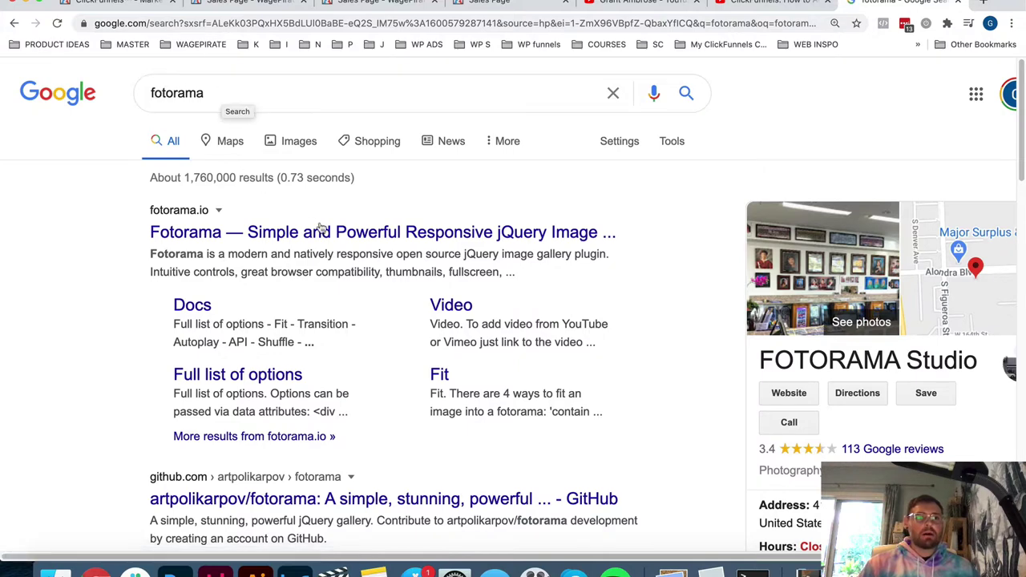
Open the fotorama.io site from the Google results and examine its Set up instructions.
{"action": "left_click", "coordinate": [497, 232]}
{"action": "scroll", "coordinate": [296, 110], "scroll_direction": "down", "scroll_amount": 5}
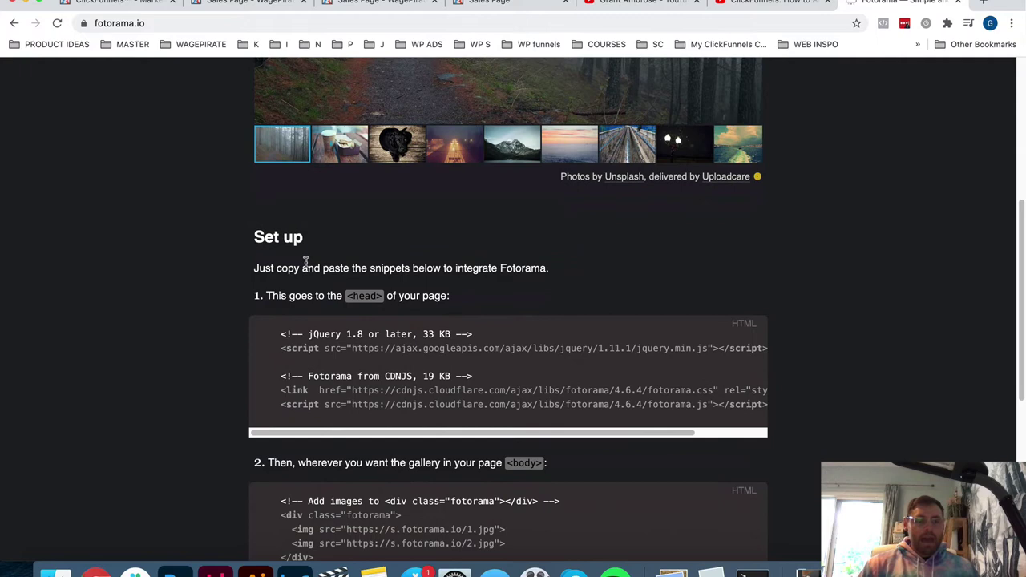
{"action": "left_click_drag", "start_coordinate": [254, 236], "coordinate": [525, 269]}
{"action": "left_click", "coordinate": [384, 352]}
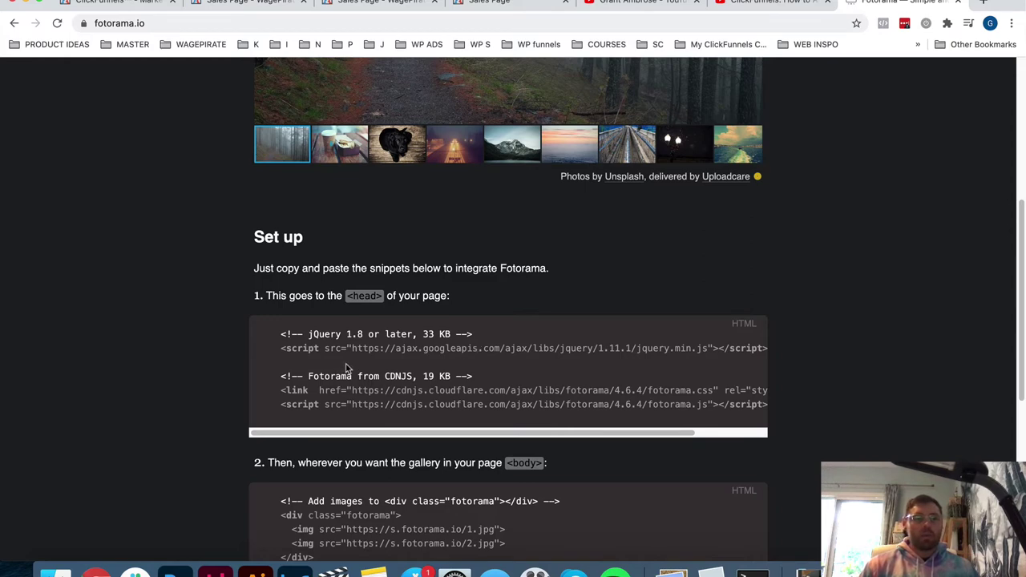
Copy the Fotorama from CDNJS snippet and examine the jQuery script line in the head code.
{"action": "left_click_drag", "start_coordinate": [282, 376], "coordinate": [707, 404]}
{"action": "key", "text": "super+c"}
{"action": "left_click", "coordinate": [361, 333]}
{"action": "mouse_move", "coordinate": [291, 336]}
{"action": "left_mouse_down"}
{"action": "mouse_move", "coordinate": [728, 345]}
{"action": "mouse_move", "coordinate": [287, 348]}
{"action": "mouse_move", "coordinate": [293, 336]}
{"action": "left_mouse_up"}
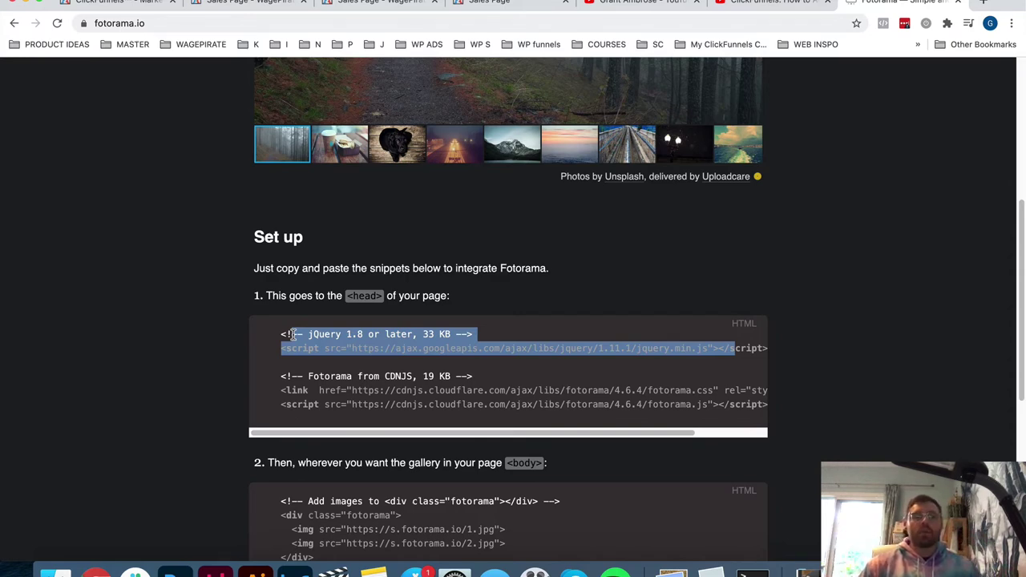
{"action": "left_click", "coordinate": [566, 362]}
{"action": "mouse_move", "coordinate": [729, 348]}
{"action": "left_mouse_down"}
{"action": "mouse_move", "coordinate": [324, 346]}
{"action": "mouse_move", "coordinate": [294, 337]}
{"action": "mouse_move", "coordinate": [733, 348]}
{"action": "left_mouse_up"}
{"action": "left_click", "coordinate": [332, 347]}
{"action": "left_click", "coordinate": [658, 350]}
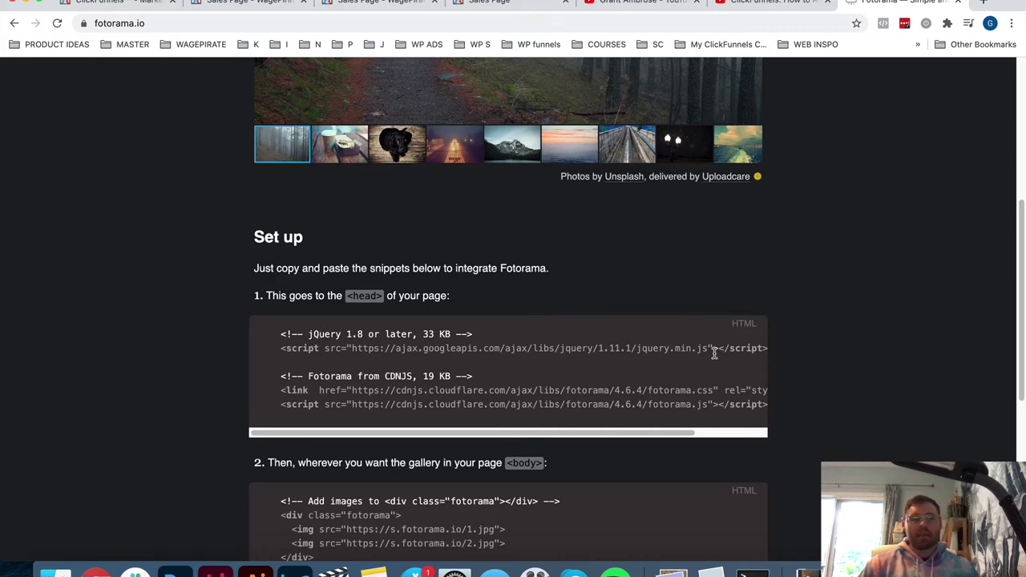
Try replacing the page's footer code with the Fotorama from CDNJS snippet, restore the original lines, and close the tracking code window.
{"action": "left_click_drag", "start_coordinate": [282, 376], "coordinate": [522, 404]}
{"action": "left_click", "coordinate": [697, 388]}
{"action": "mouse_move", "coordinate": [687, 391]}
{"action": "left_mouse_down"}
{"action": "mouse_move", "coordinate": [705, 391]}
{"action": "mouse_move", "coordinate": [684, 404]}
{"action": "left_mouse_up"}
{"action": "left_click_drag", "start_coordinate": [283, 376], "coordinate": [800, 411]}
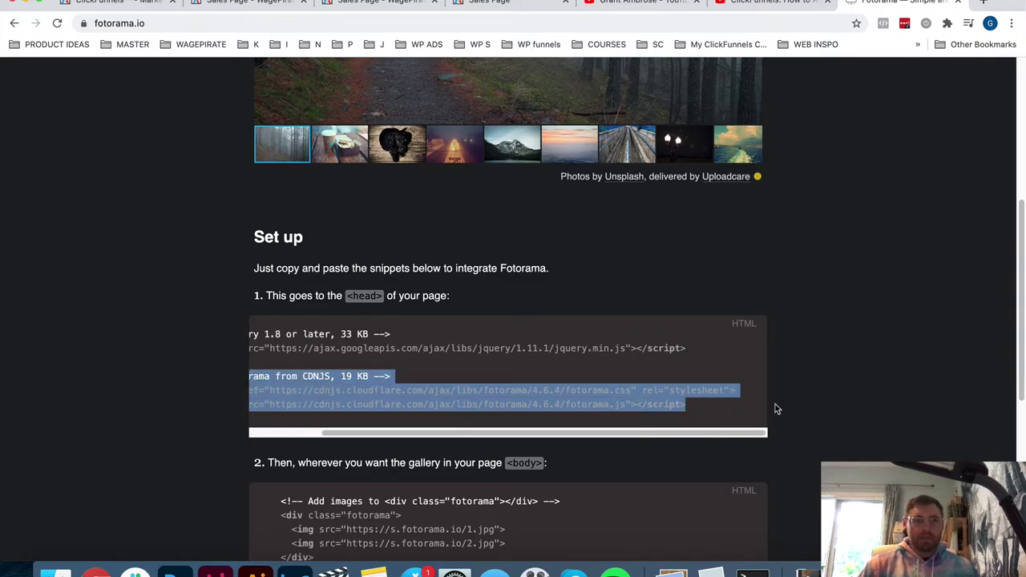
{"action": "left_click", "coordinate": [376, 5]}
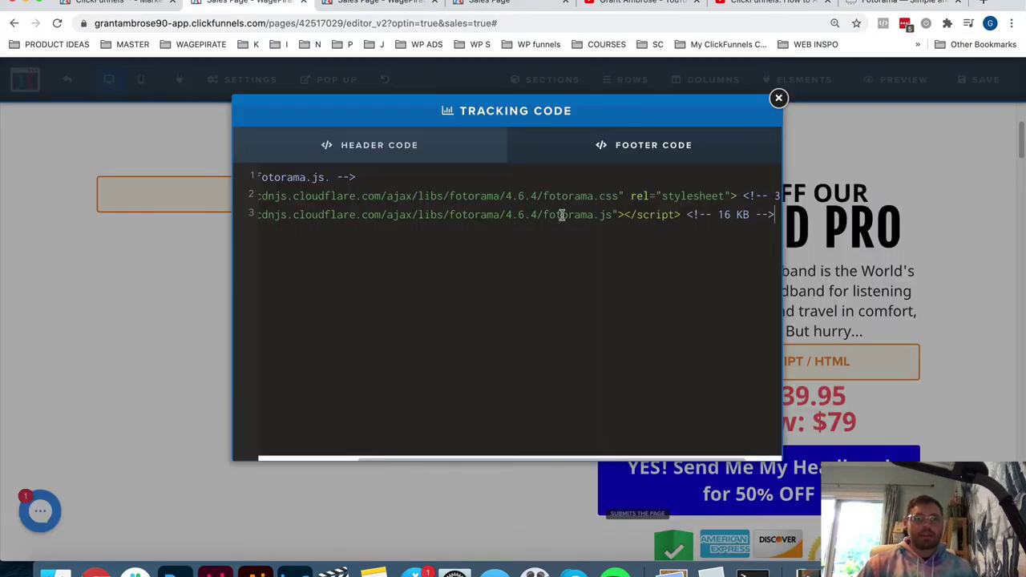
{"action": "key", "text": "super+a"}
{"action": "key", "text": "super+v"}
{"action": "key", "text": "super+a"}
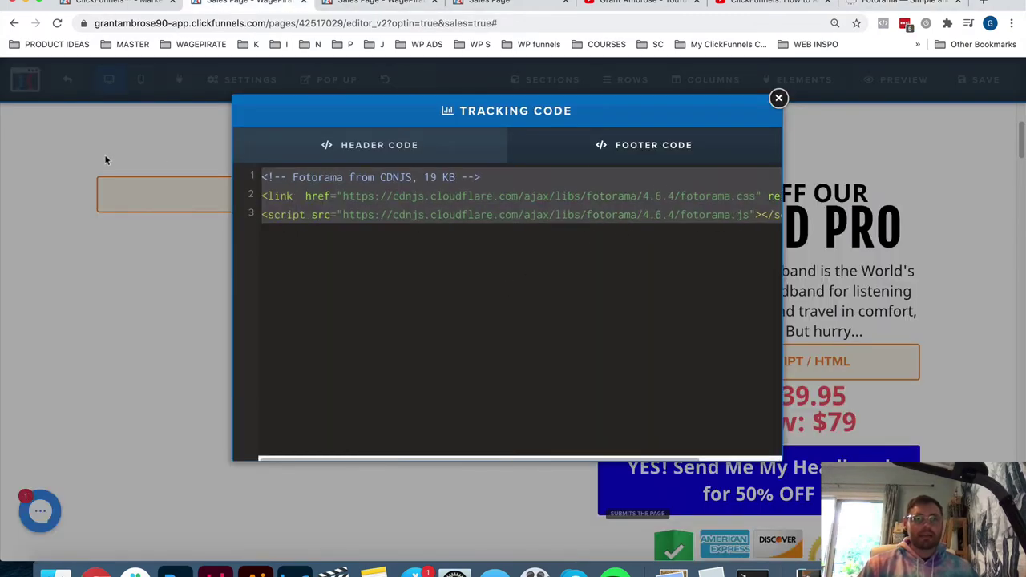
{"action": "type", "text": "<!-- fotorama.css & fotorama.js. --> <link  href=\"https://cdnjs.cloudflare.com/ajax/libs/fotorama/4.6.4/fotorama.css\" rel=\"stylesheet\"> <!-- 3 KB --> <script src=\"https://cdnjs.cloudflare.com/ajax/libs/fotorama/4.6.4/fotorama.js\"></script> <!-- 16 KB -->"}
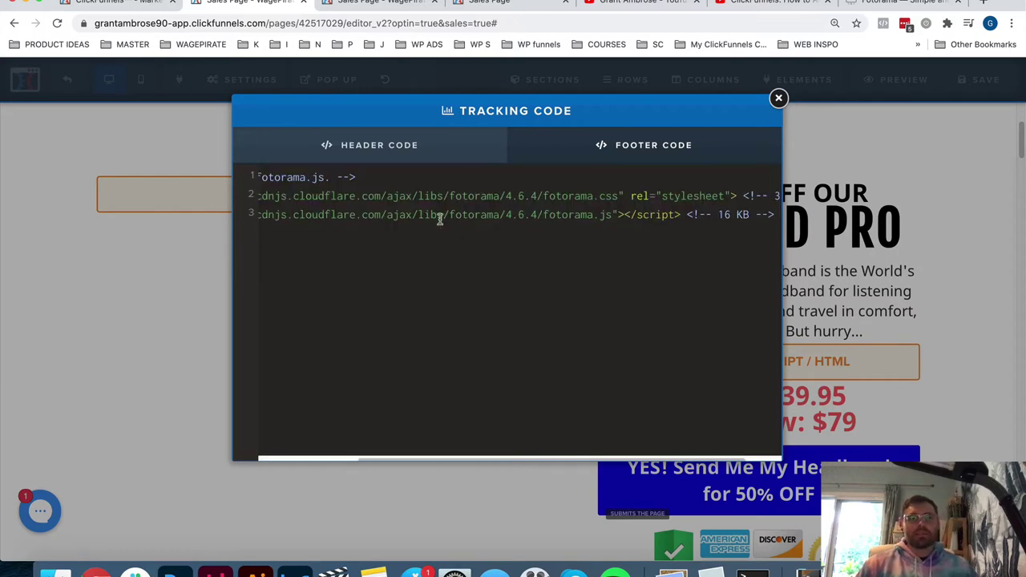
{"action": "left_click", "coordinate": [197, 171]}
Reopen the page's tracking code, compare its header and footer code, and close the window.
{"action": "mouse_move", "coordinate": [259, 85]}
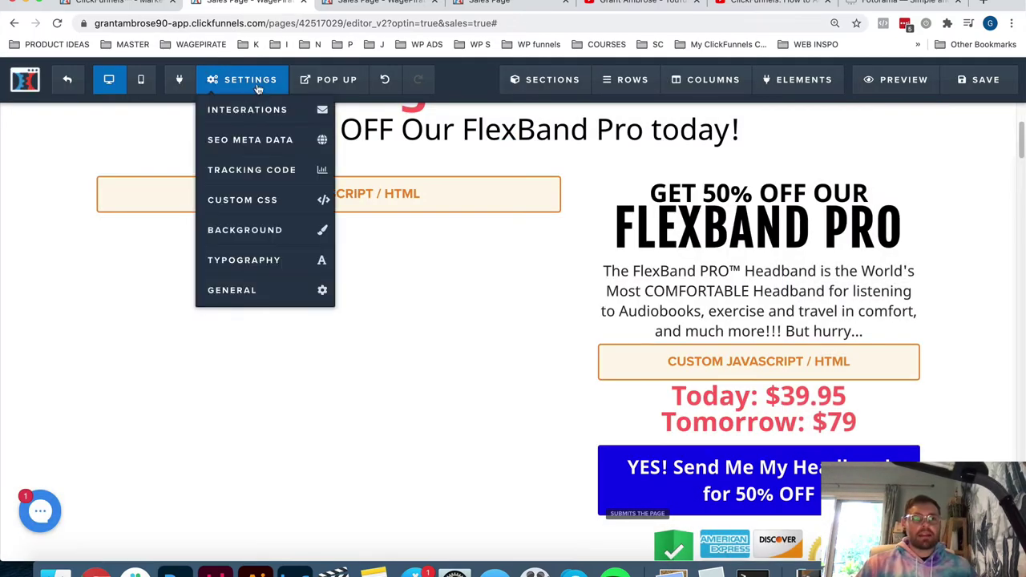
{"action": "left_click", "coordinate": [265, 170]}
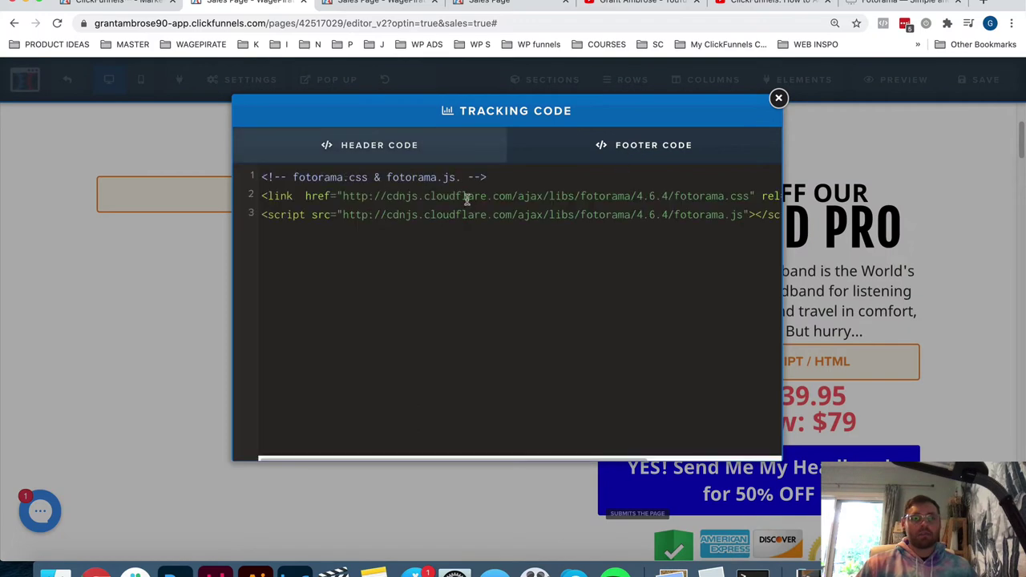
{"action": "left_click", "coordinate": [405, 147]}
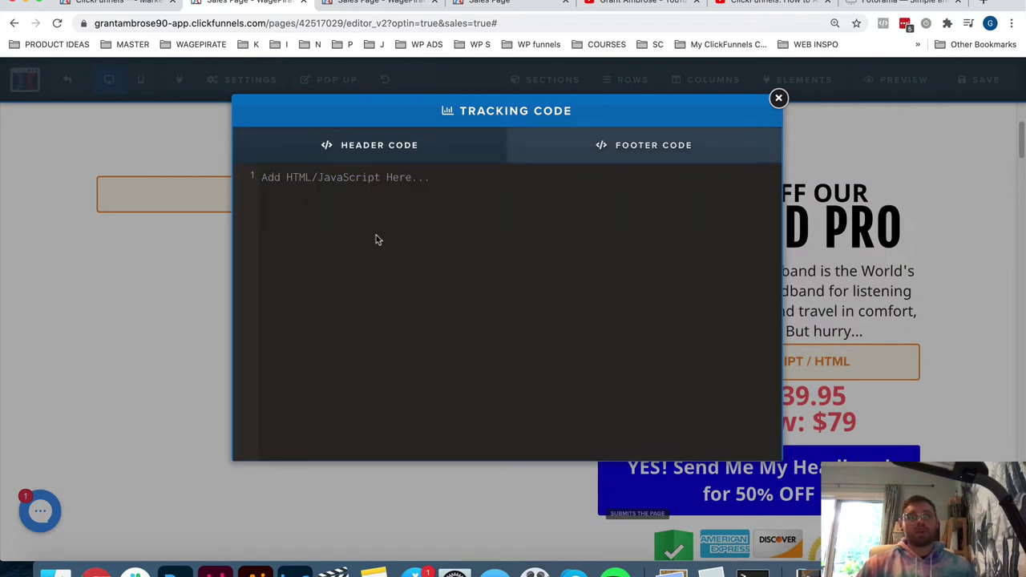
{"action": "left_click", "coordinate": [603, 155]}
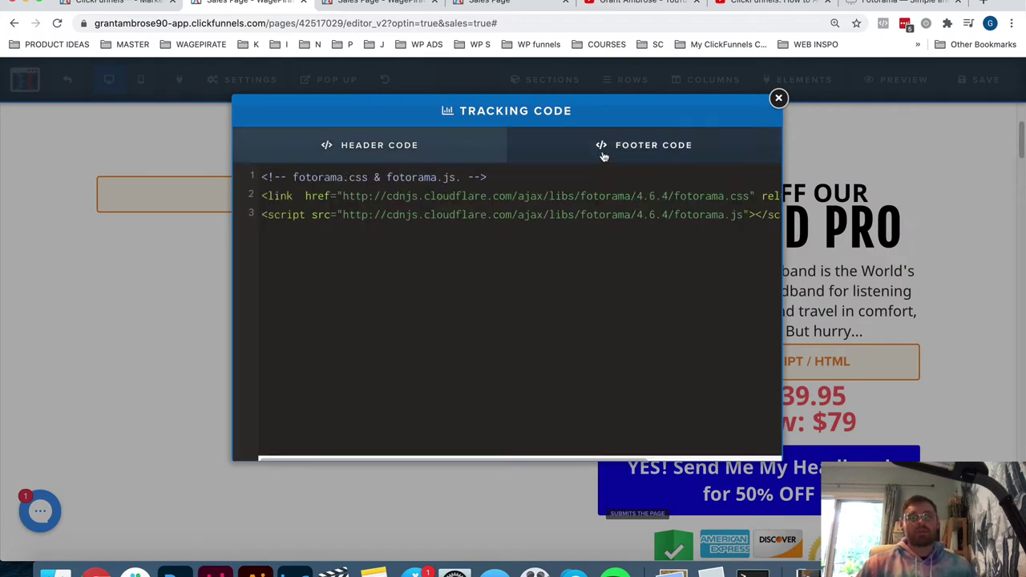
{"action": "left_click", "coordinate": [138, 238]}
Open the slider element's code editor and inspect the fotorama div block and its opening tag.
{"action": "left_click", "coordinate": [394, 192]}
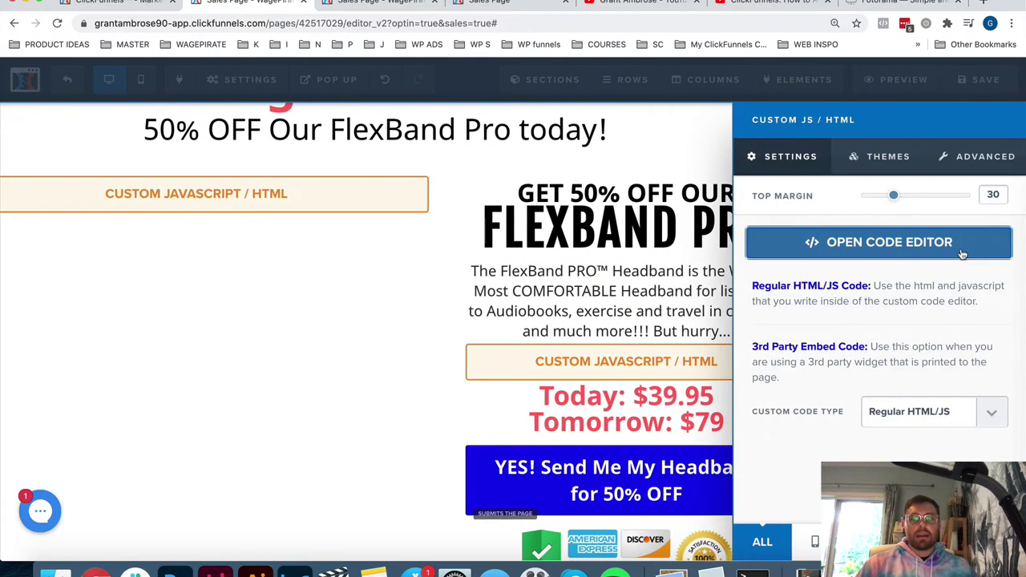
{"action": "left_click", "coordinate": [962, 254]}
{"action": "left_click_drag", "start_coordinate": [258, 188], "coordinate": [360, 522]}
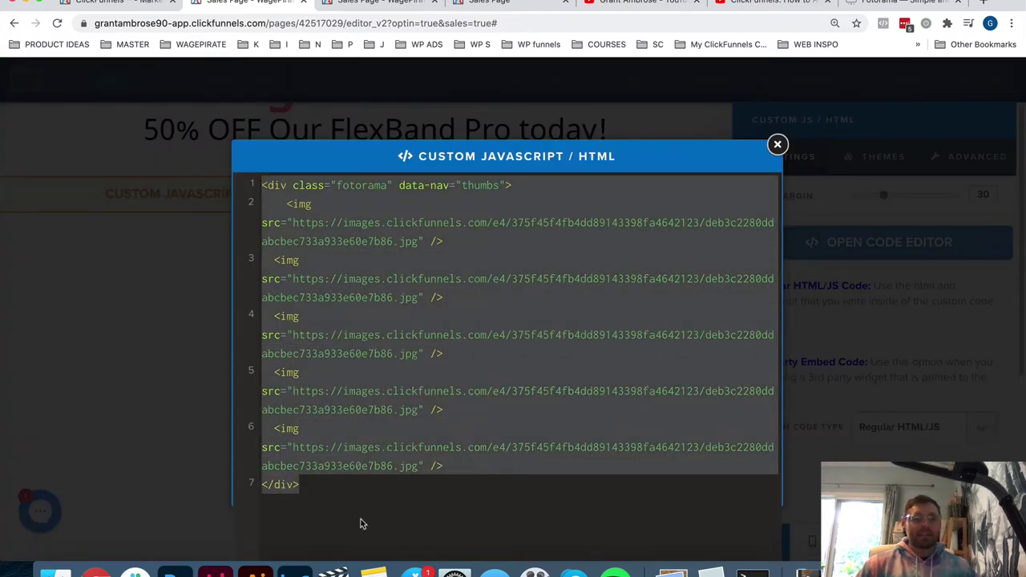
{"action": "left_click", "coordinate": [365, 505]}
{"action": "left_click_drag", "start_coordinate": [535, 186], "coordinate": [246, 186]}
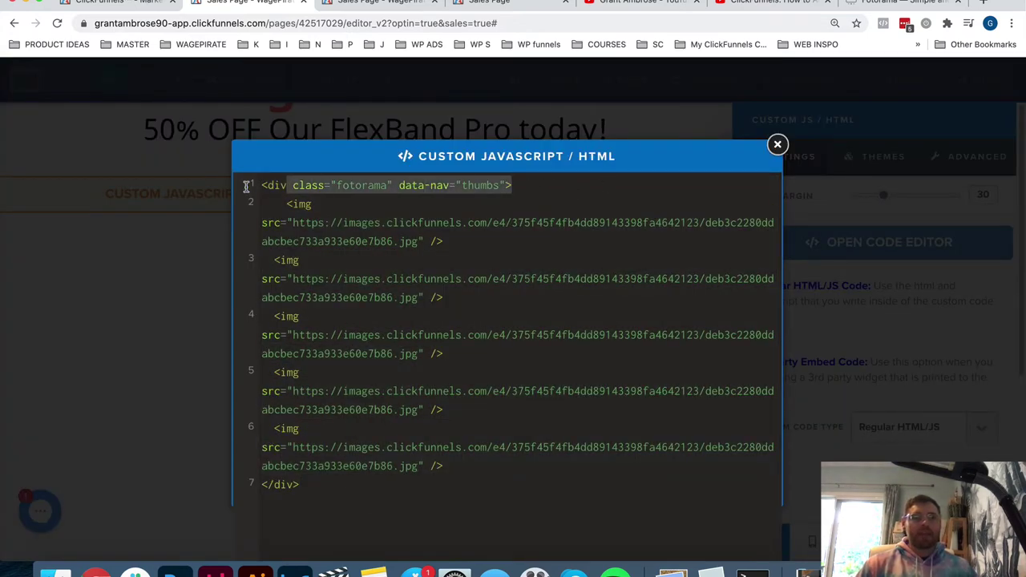
Add an empty div with opening and closing tags below the existing fotorama div, followed by several blank lines.
{"action": "left_click", "coordinate": [330, 485]}
{"action": "key", "text": "Return"}
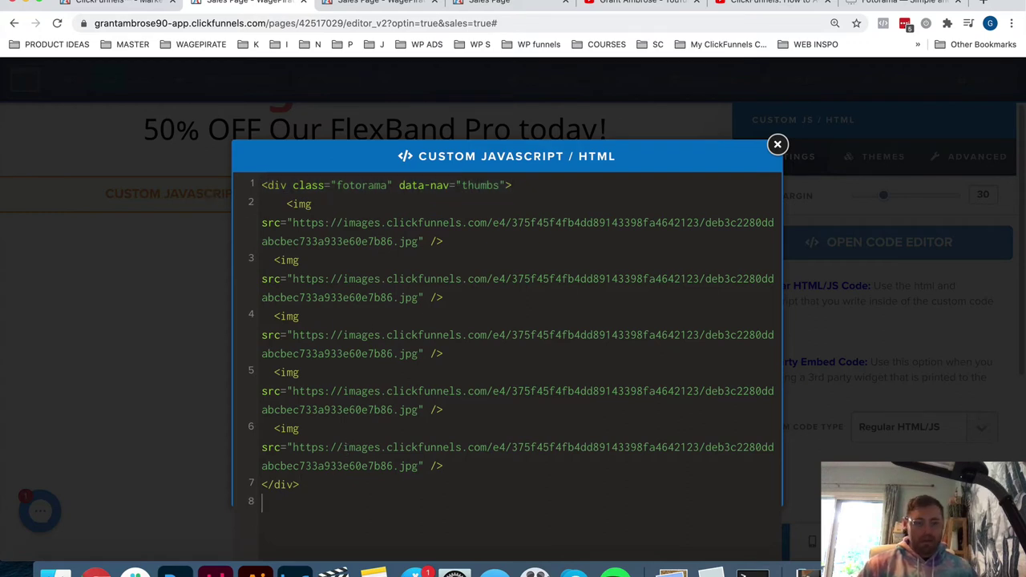
{"action": "type", "text": "<div>"}
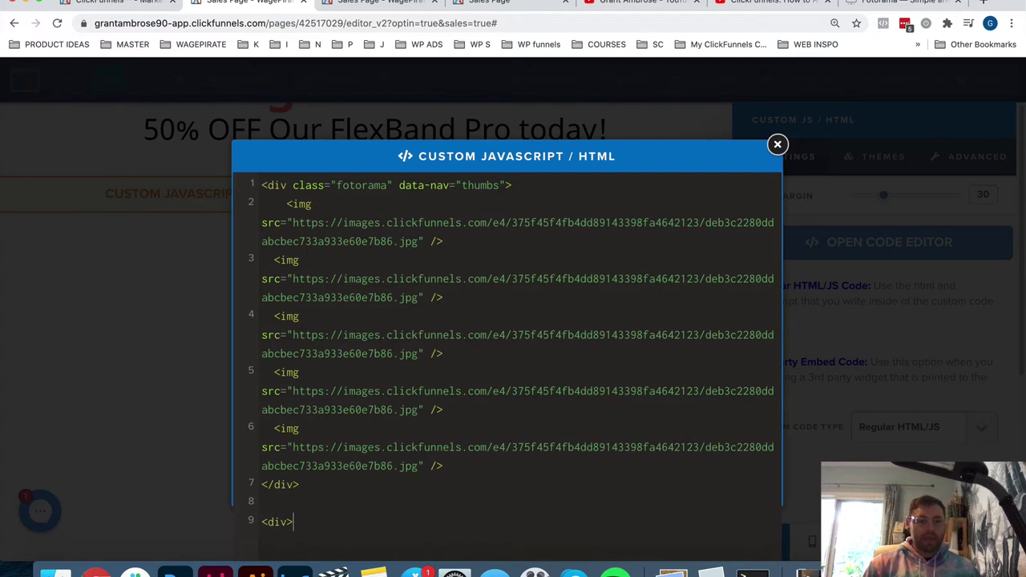
{"action": "type", "text": " </dov"}
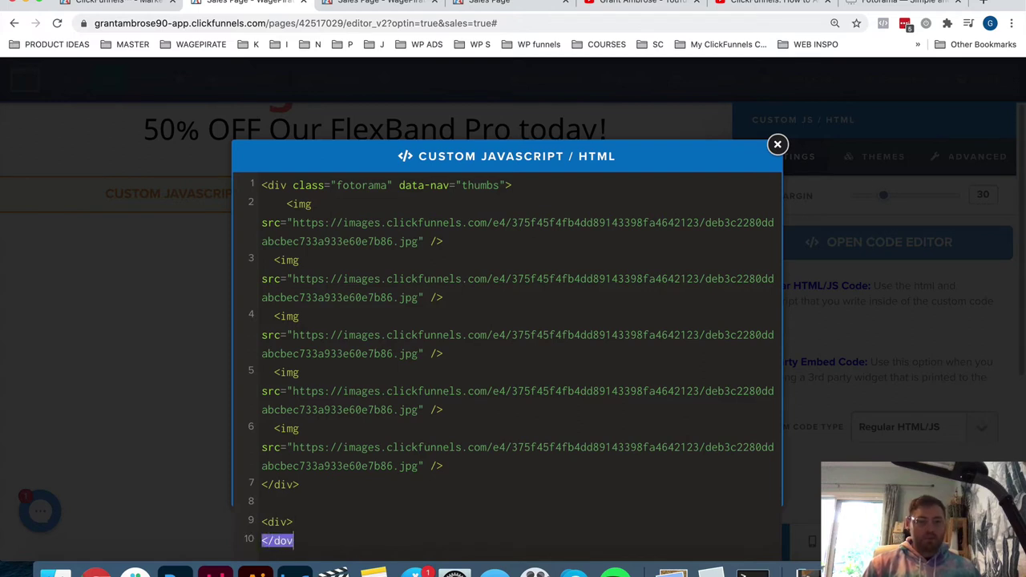
{"action": "key", "text": "BackSpace"}
{"action": "key", "text": "BackSpace"}
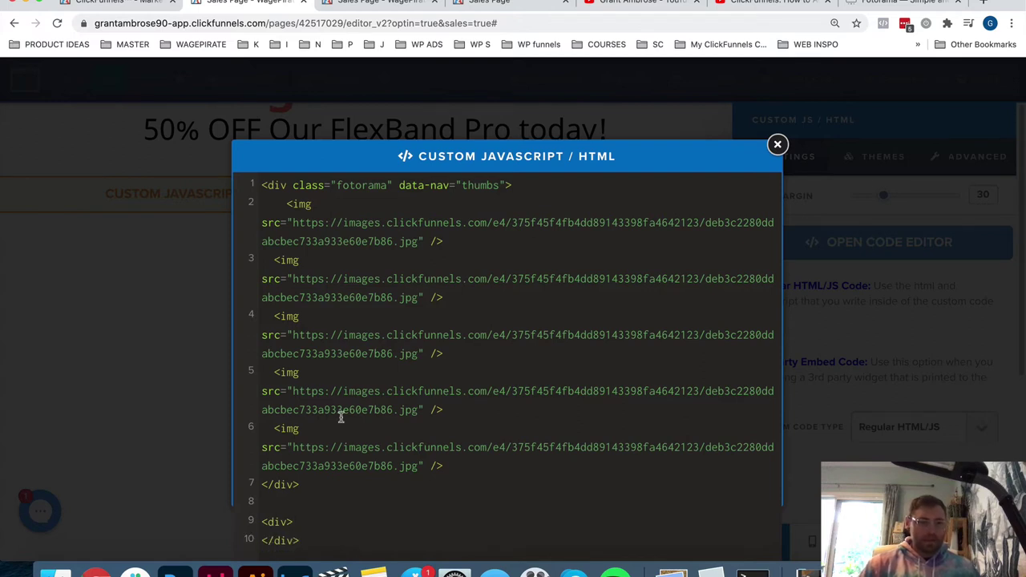
{"action": "key", "text": "Return"}
{"action": "key", "text": "Return"}
{"action": "key", "text": "Return"}
{"action": "key", "text": "Return"}
{"action": "key", "text": "Return"}
{"action": "key", "text": "Return"}
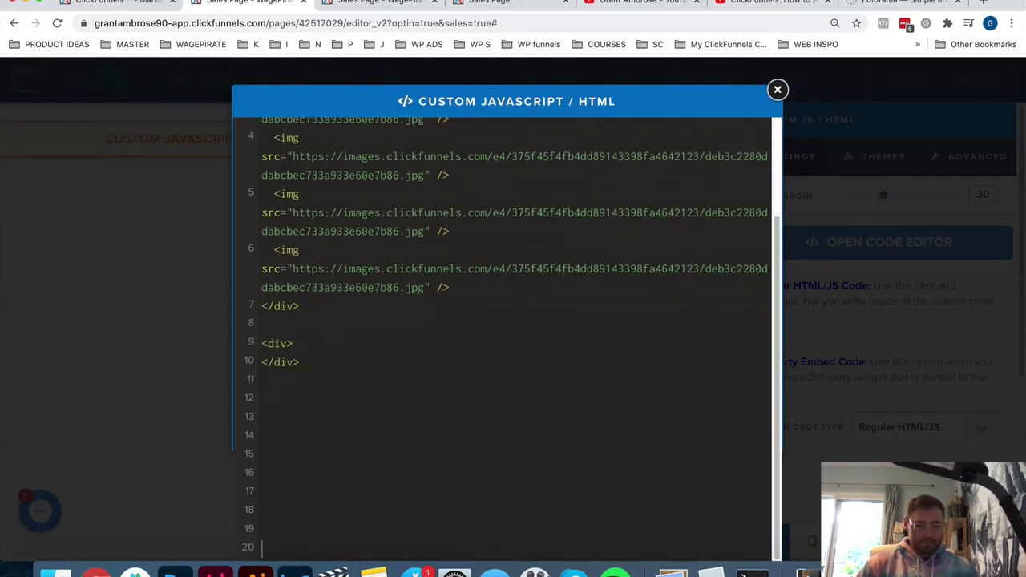
Copy the class="fotorama" data-nav="thumbs" attributes from the first div into the new div's opening tag.
{"action": "key", "text": "super+equal"}
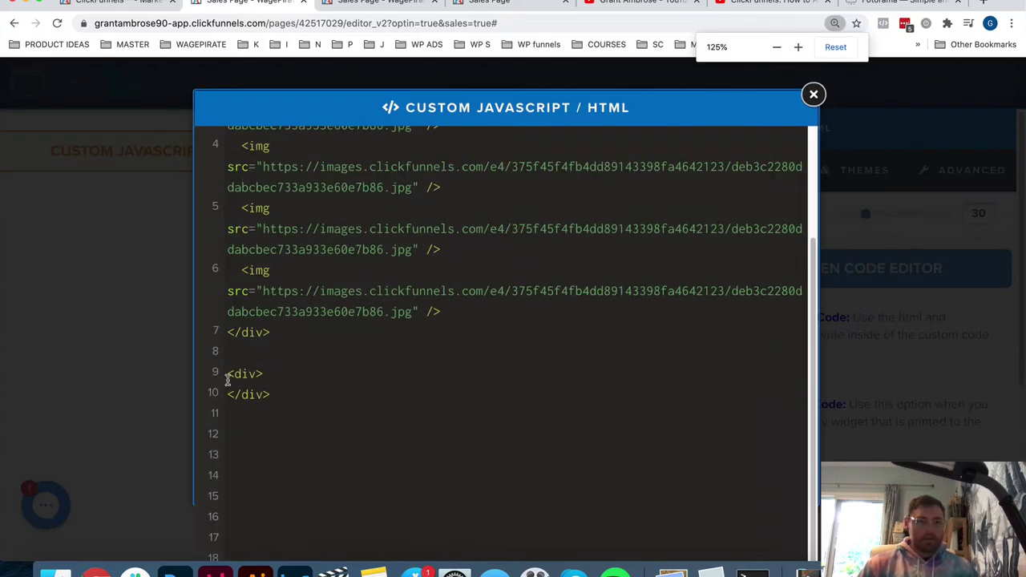
{"action": "scroll", "coordinate": [288, 353], "scroll_direction": "up", "scroll_amount": 3}
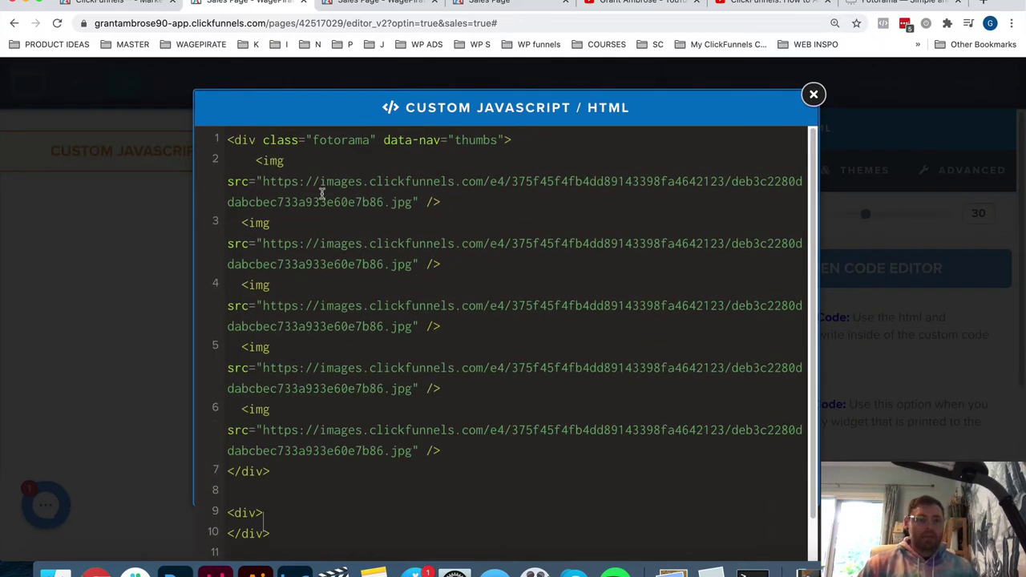
{"action": "left_click_drag", "start_coordinate": [265, 139], "coordinate": [503, 141]}
{"action": "key", "text": "cmd+c"}
{"action": "scroll", "coordinate": [267, 370], "scroll_direction": "down", "scroll_amount": 3}
{"action": "scroll", "coordinate": [289, 377], "scroll_direction": "up", "scroll_amount": 1}
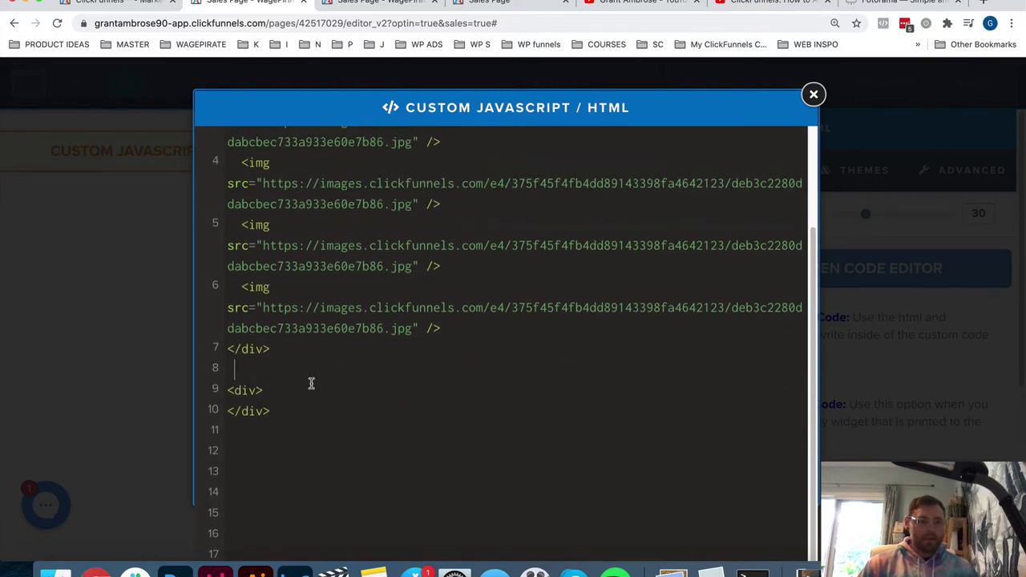
{"action": "key", "text": "cmd+v"}
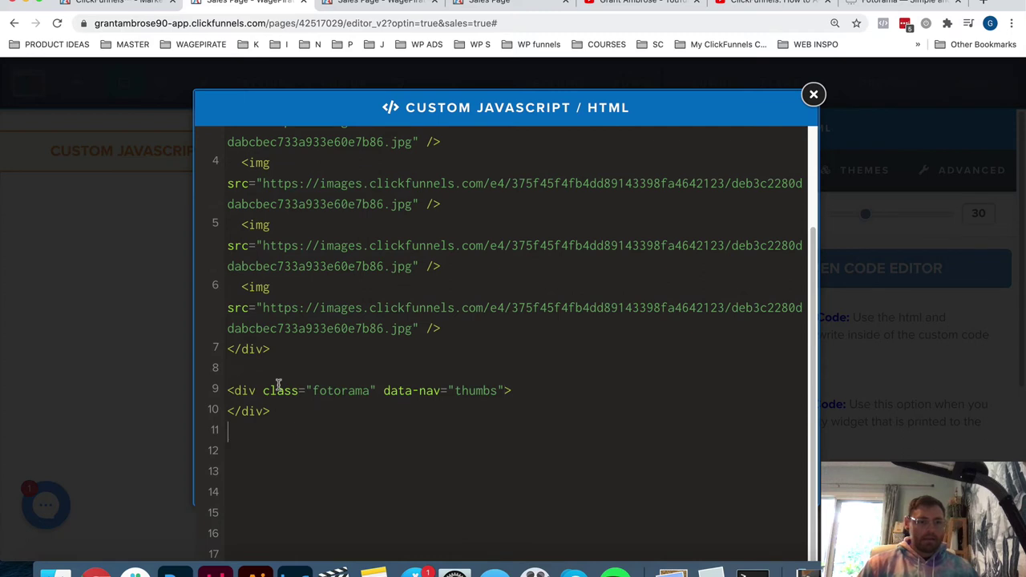
Examine the fotorama class and the data-nav="thumbs" attribute in the new div's opening tag.
{"action": "left_click_drag", "start_coordinate": [305, 388], "coordinate": [376, 388]}
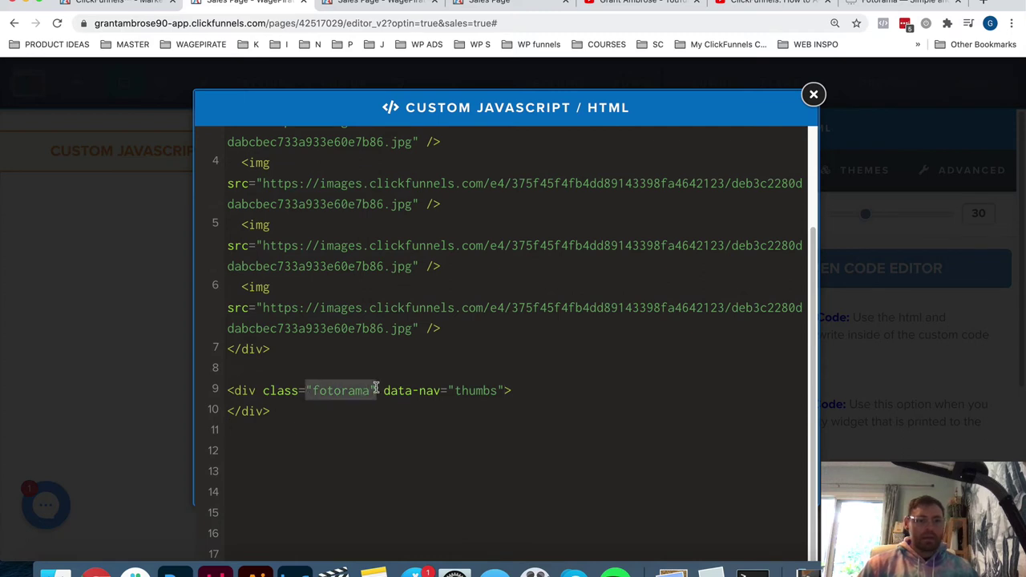
{"action": "left_click", "coordinate": [418, 393]}
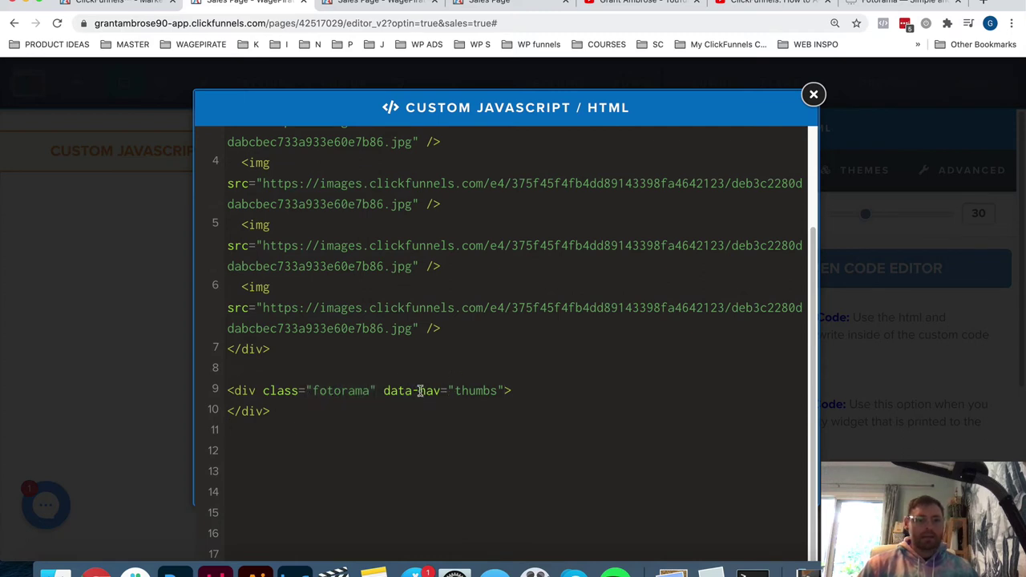
{"action": "left_click_drag", "start_coordinate": [505, 390], "coordinate": [383, 390]}
{"action": "left_click", "coordinate": [434, 390]}
{"action": "left_click", "coordinate": [546, 392]}
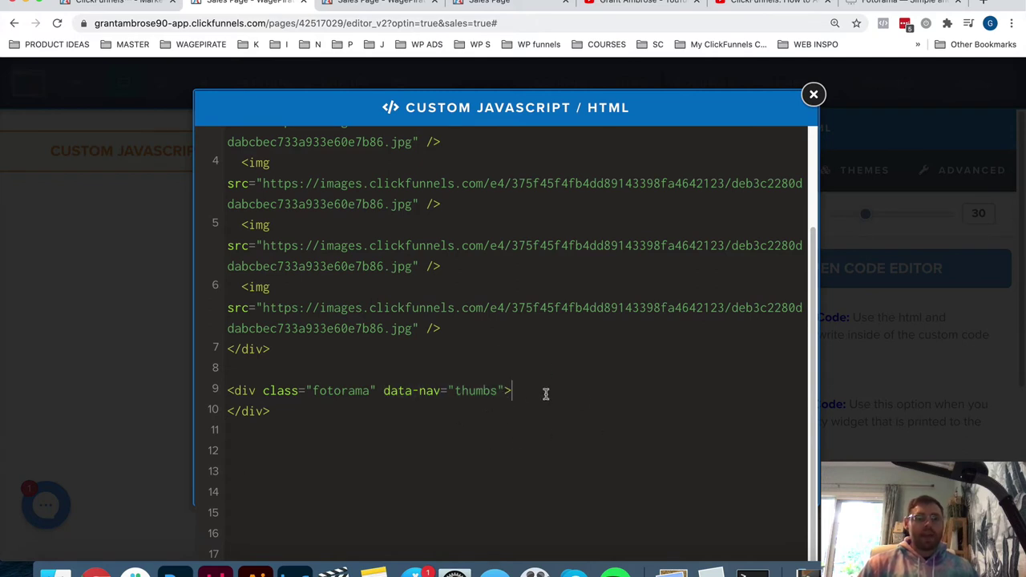
{"action": "key", "text": "Return"}
{"action": "type", "text": "<img src=\"\" />"}
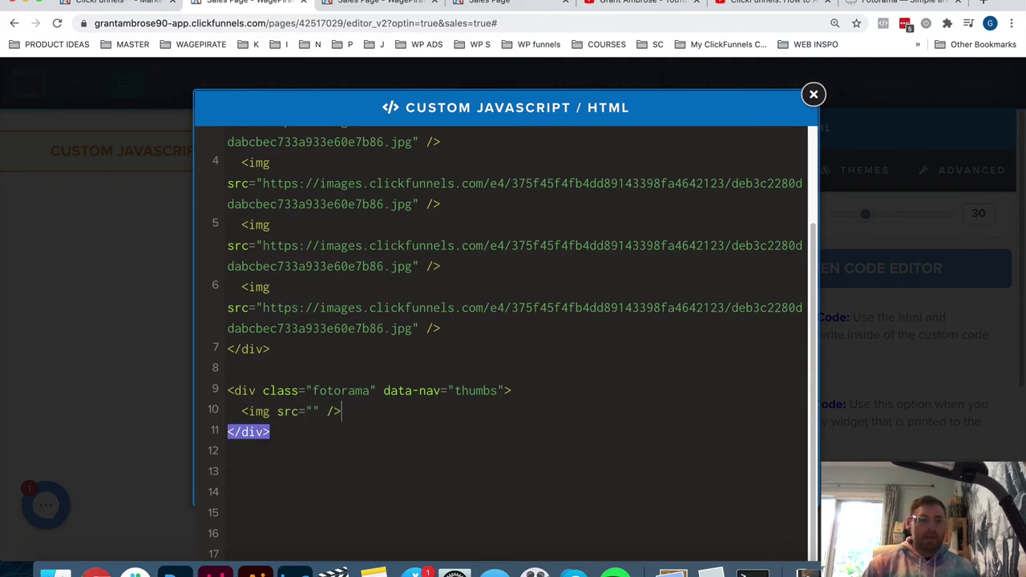
{"action": "key", "text": "Return"}
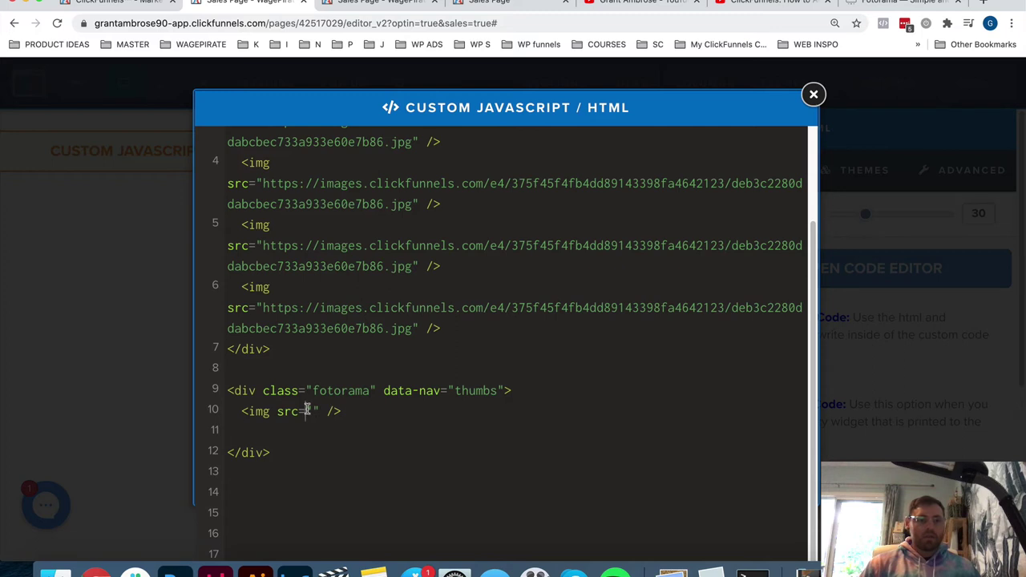
{"action": "type", "text": "https:"}
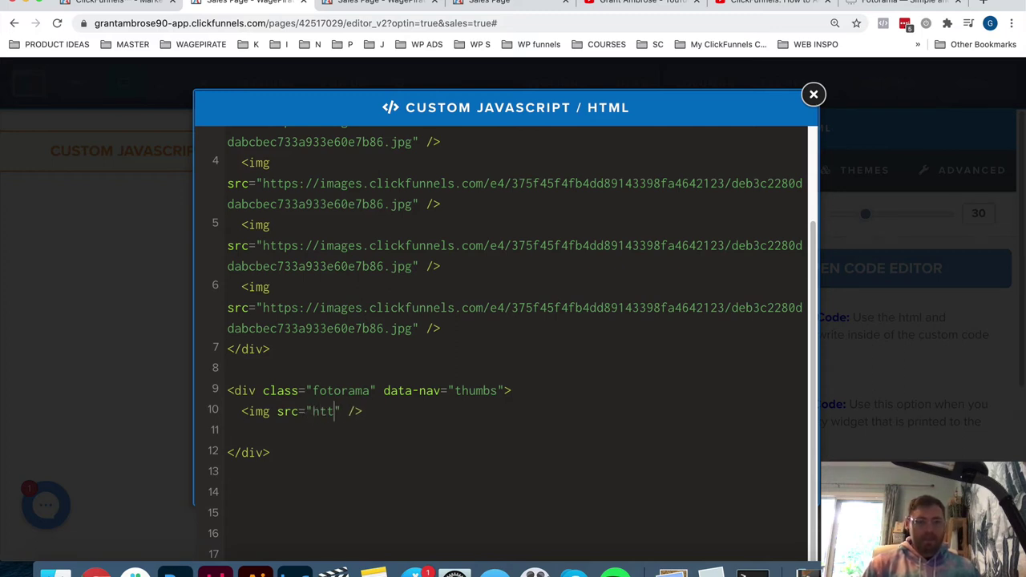
{"action": "type", "text": "//yourwebsite.com/"}
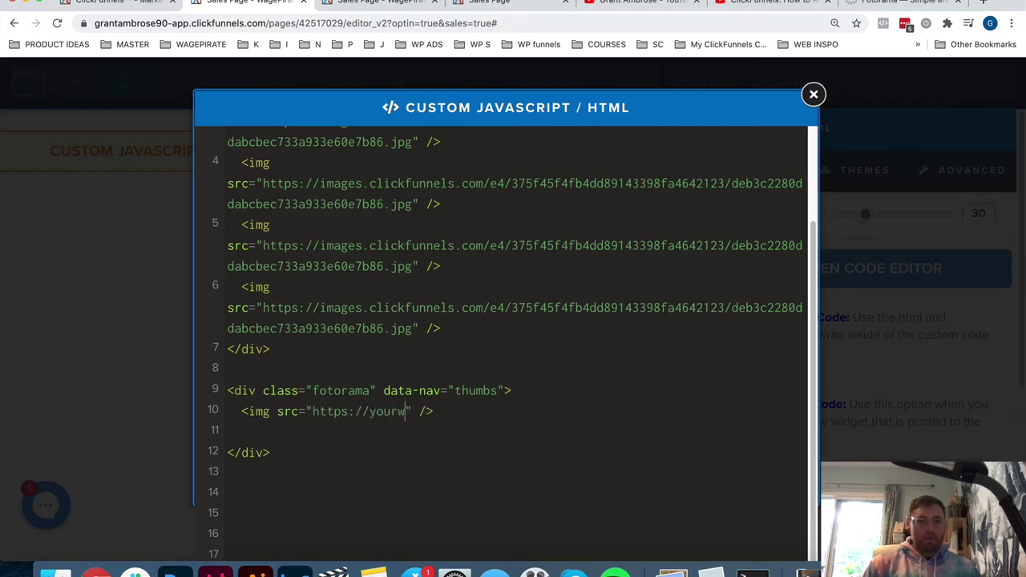
{"action": "type", "text": "fsdafasddsa.jk"}
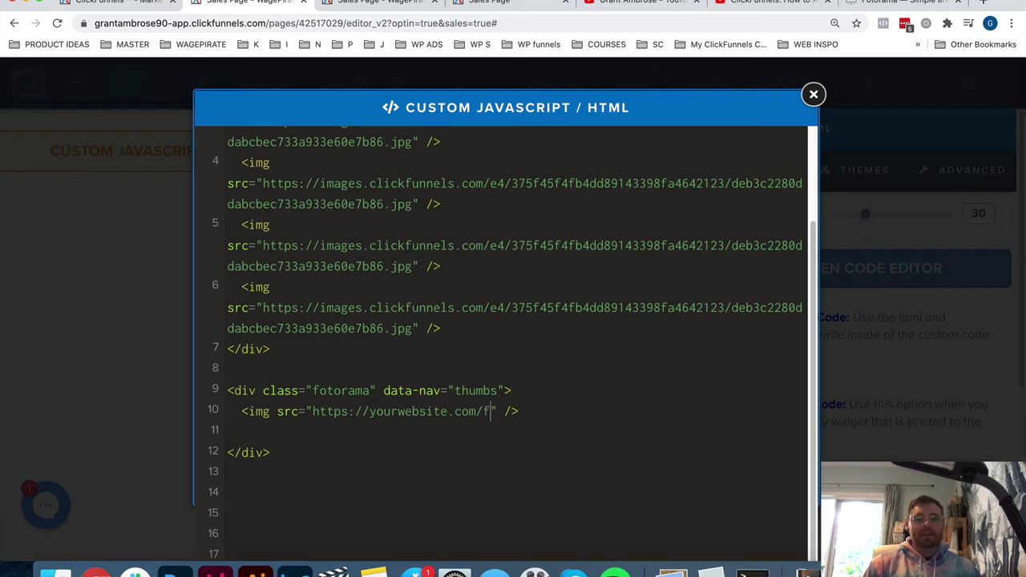
{"action": "key", "text": "BackSpace"}
{"action": "type", "text": "pg"}
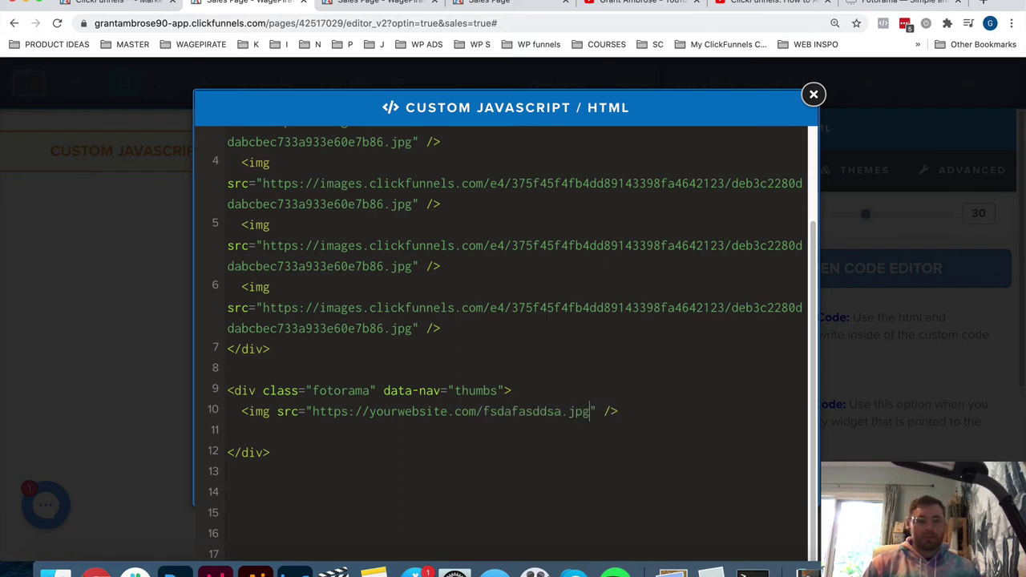
Duplicate the yourwebsite.com image line three times inside the second fotorama div.
{"action": "left_click_drag", "start_coordinate": [631, 411], "coordinate": [239, 411]}
{"action": "key", "text": "cmd+c"}
{"action": "left_click", "coordinate": [261, 434]}
{"action": "key", "text": "cmd+v"}
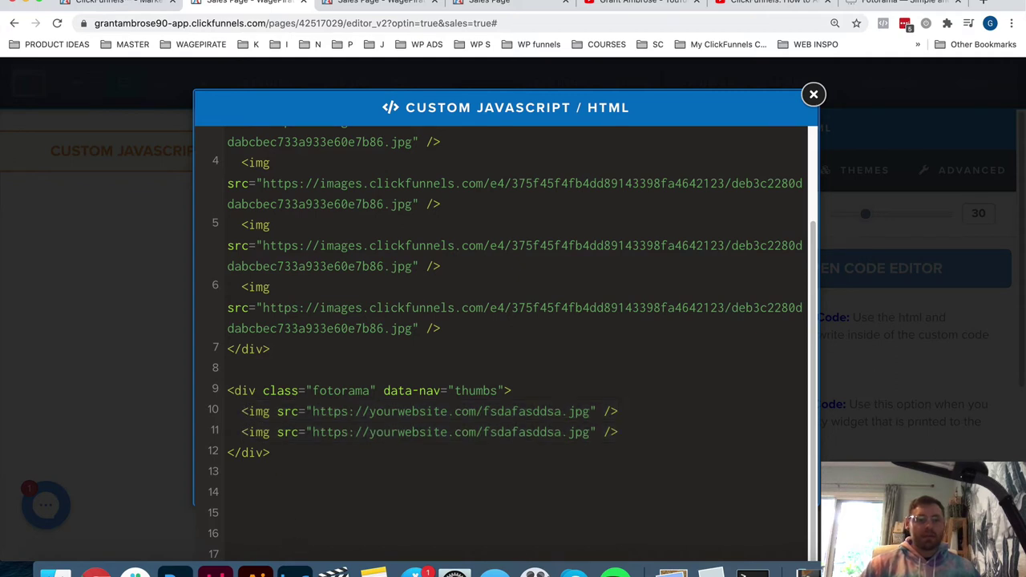
{"action": "key", "text": "Return"}
{"action": "key", "text": "cmd+v"}
{"action": "key", "text": "Return"}
{"action": "key", "text": "cmd+v"}
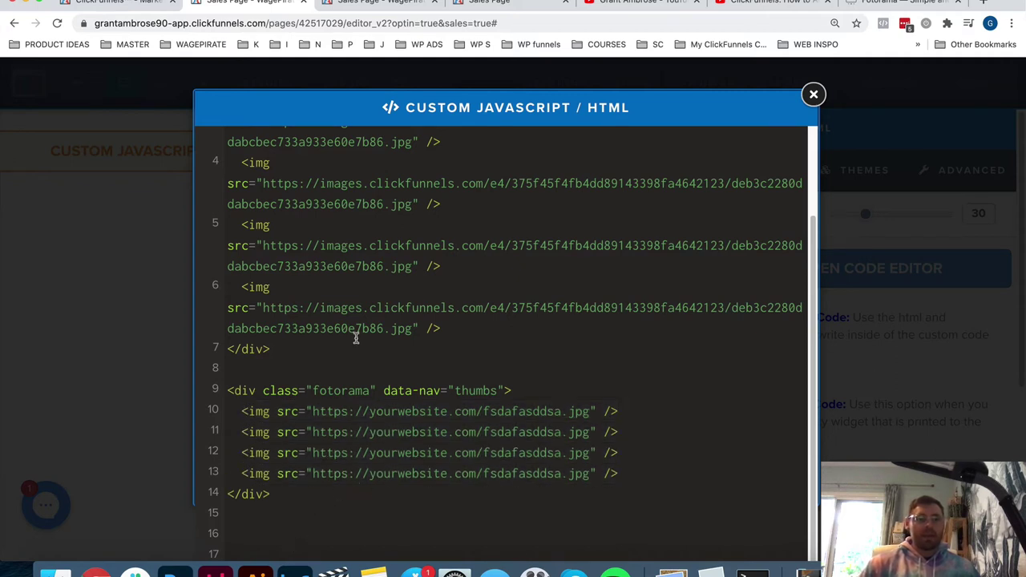
Delete the whole second fotorama div, keeping only the original div with the product images.
{"action": "left_click", "coordinate": [297, 365]}
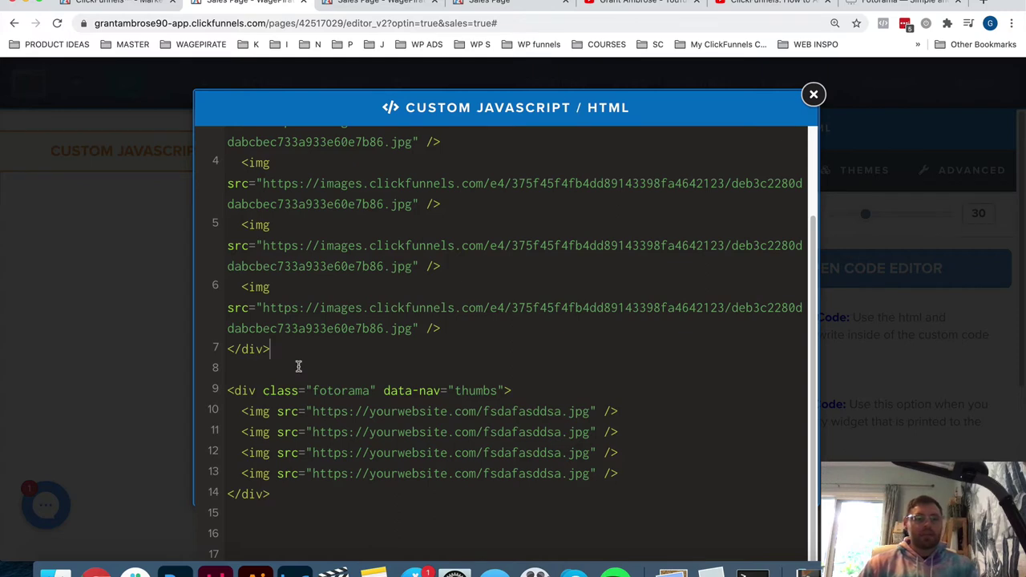
{"action": "key", "text": "cmd+shift+Down"}
{"action": "key", "text": "BackSpace"}
{"action": "left_click", "coordinate": [522, 211]}
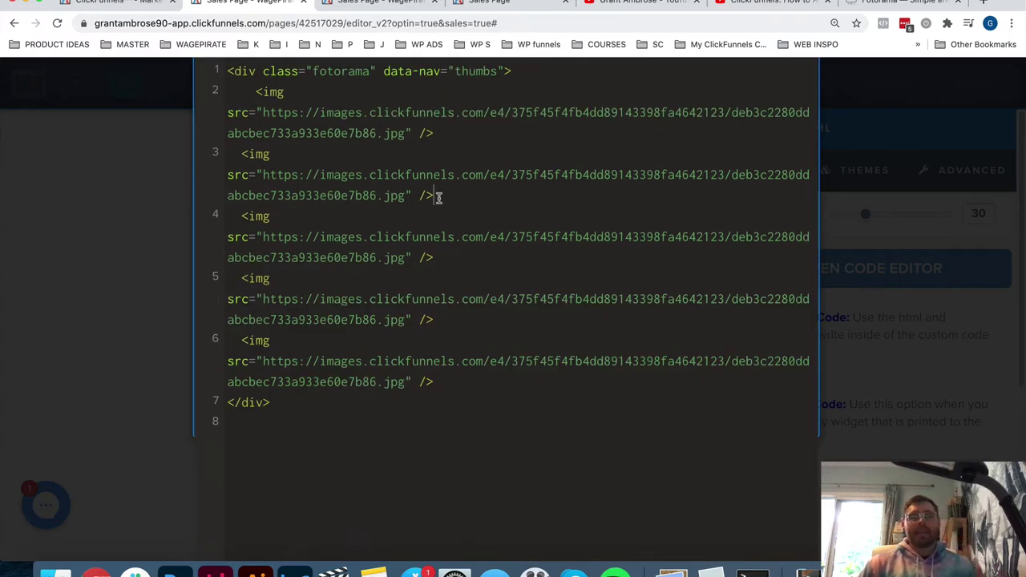
Close the code editor and check the Fotorama CSS and script lines in the page's footer tracking code.
{"action": "left_click", "coordinate": [176, 193]}
{"action": "left_click", "coordinate": [265, 83]}
{"action": "left_click", "coordinate": [269, 184]}
{"action": "left_click", "coordinate": [557, 163]}
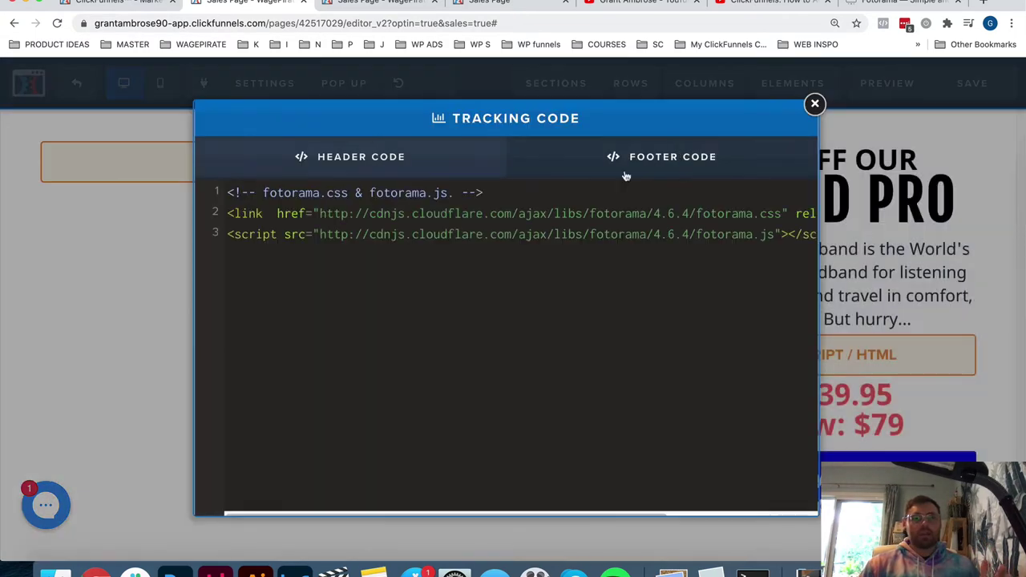
{"action": "key", "text": "Escape"}
Inspect the fotorama div in the slider element's code editor, and close the editor.
{"action": "left_click", "coordinate": [300, 153]}
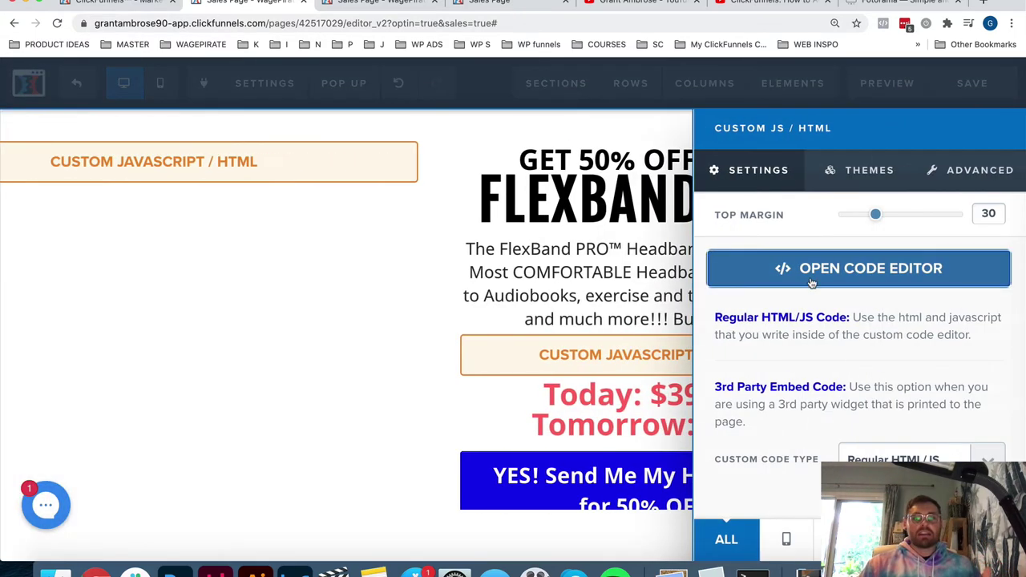
{"action": "left_click", "coordinate": [810, 274]}
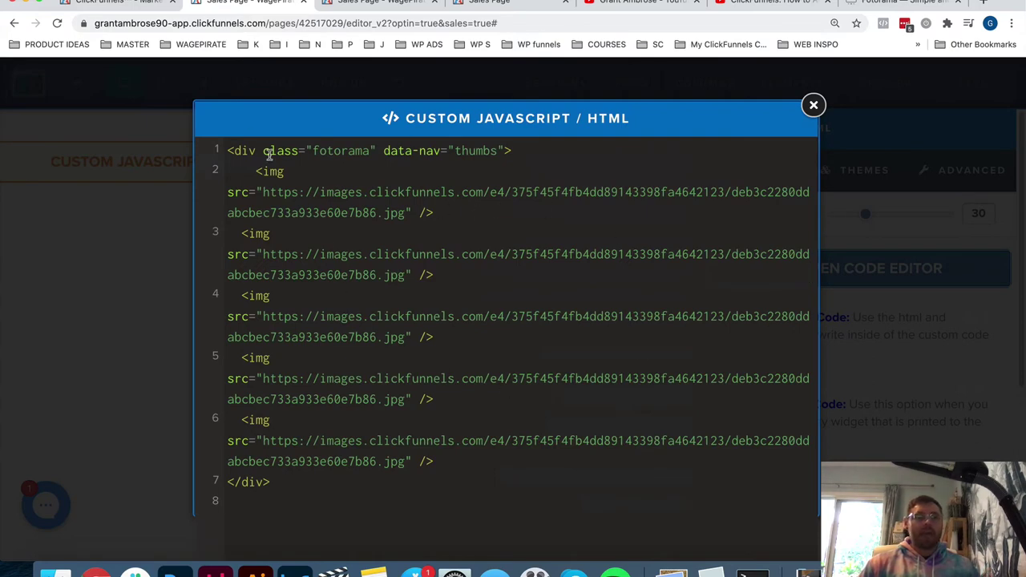
{"action": "left_click", "coordinate": [115, 314]}
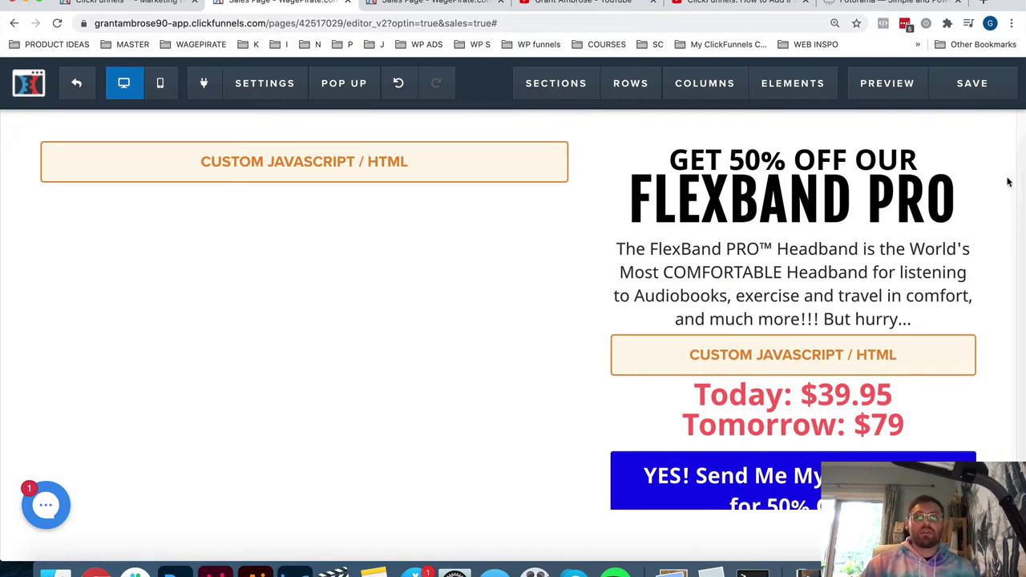
Switch to the Fotorama website and examine the data-nav="thumbs" attribute in the Thumbnails documentation.
{"action": "left_click", "coordinate": [874, 3]}
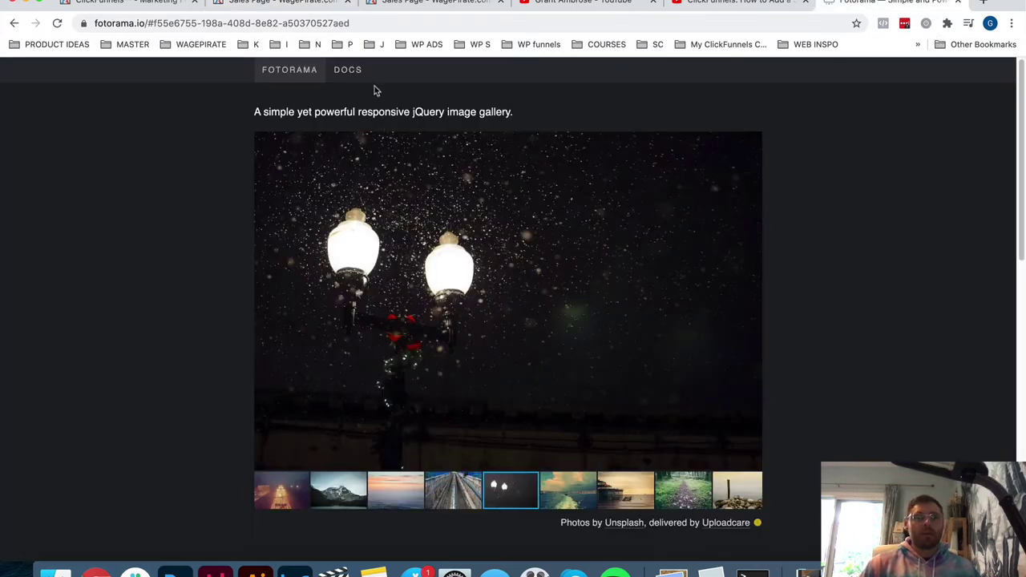
{"action": "left_click", "coordinate": [352, 72]}
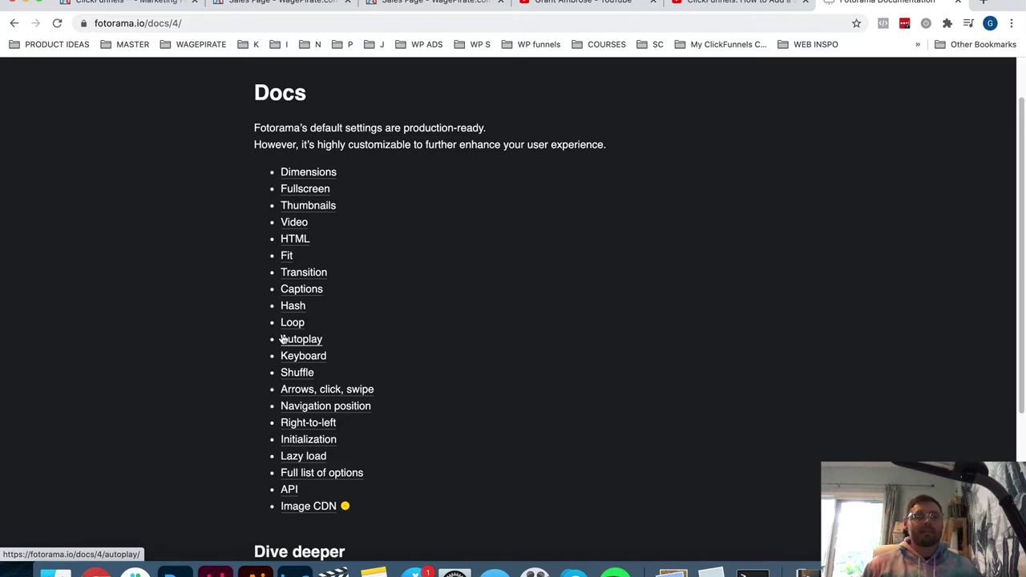
{"action": "left_click", "coordinate": [325, 207]}
{"action": "left_click_drag", "start_coordinate": [310, 241], "coordinate": [397, 241]}
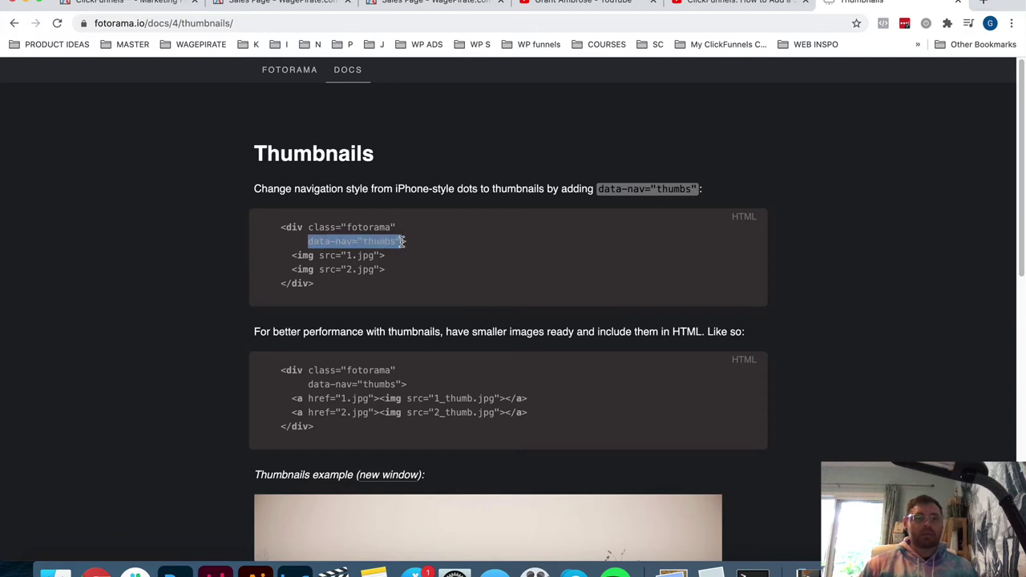
{"action": "left_click", "coordinate": [402, 241]}
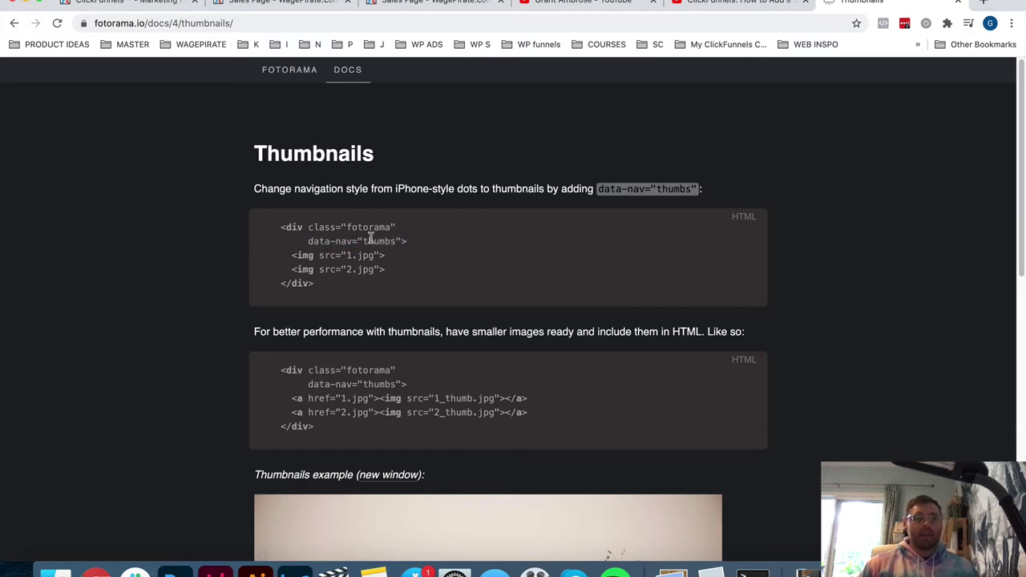
{"action": "left_click_drag", "start_coordinate": [396, 240], "coordinate": [318, 242]}
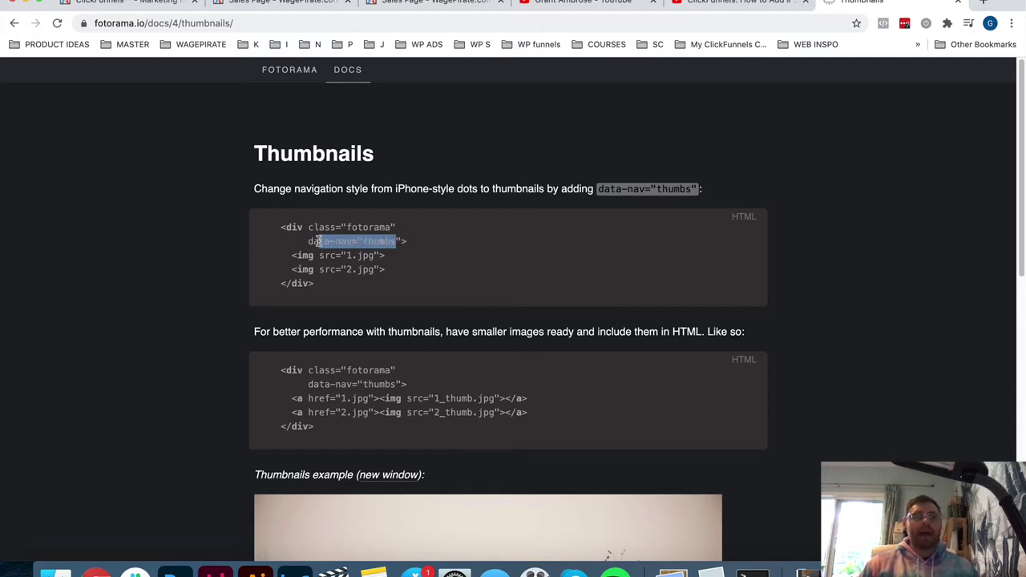
{"action": "left_click", "coordinate": [371, 234]}
Back in ClickFunnels, cut data-nav="thumbs" from the slider's fotorama div tag and save the page.
{"action": "left_click", "coordinate": [320, 8]}
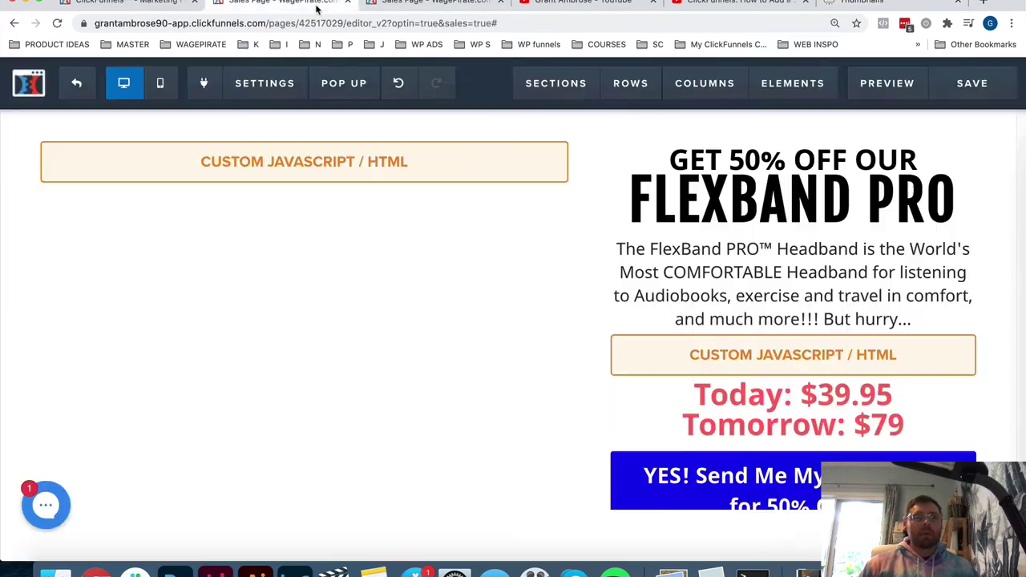
{"action": "left_click", "coordinate": [298, 164]}
{"action": "left_click", "coordinate": [799, 265]}
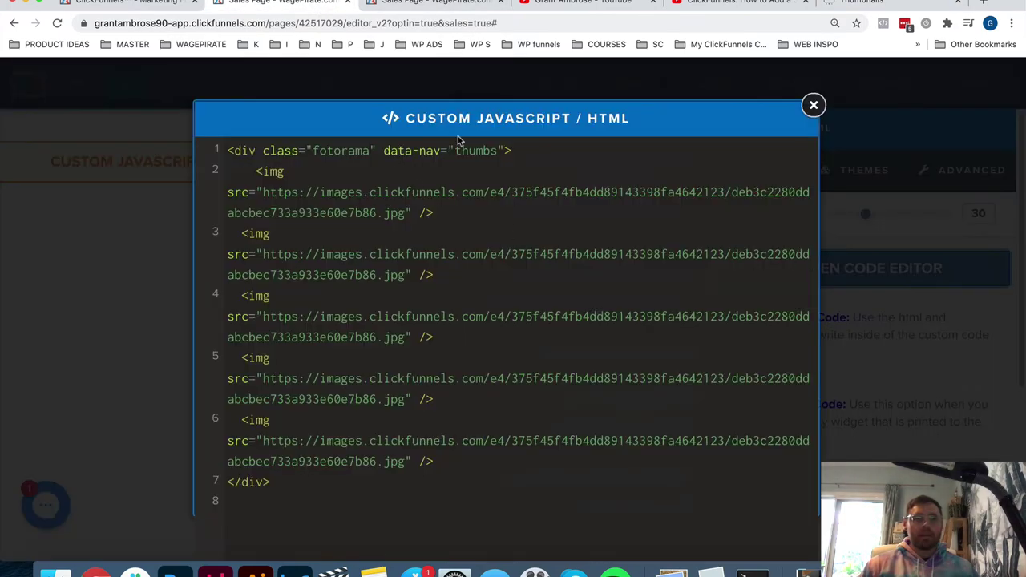
{"action": "left_click_drag", "start_coordinate": [508, 150], "coordinate": [374, 150]}
{"action": "key", "text": "super+c"}
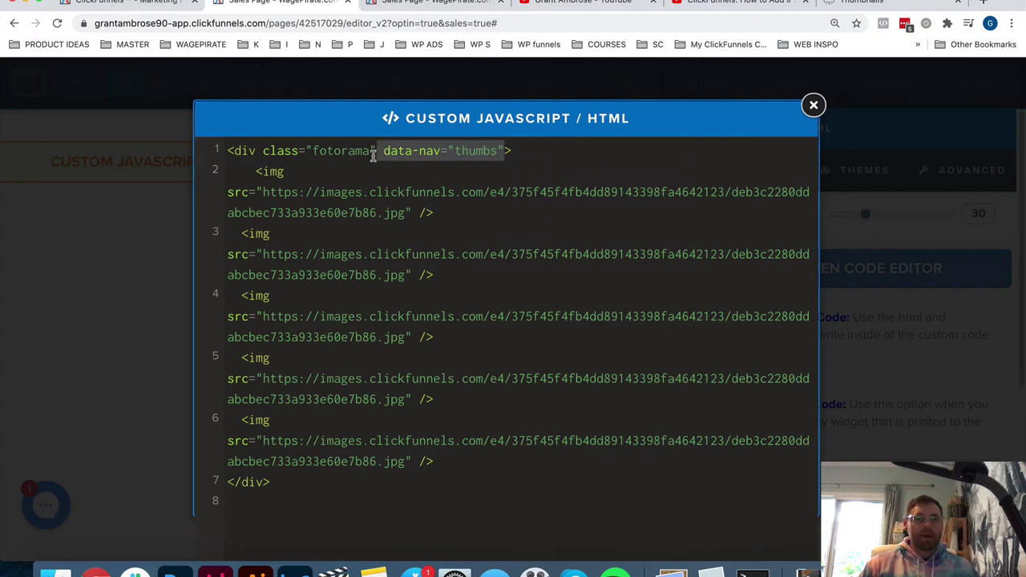
{"action": "key", "text": "BackSpace"}
{"action": "left_click", "coordinate": [137, 265]}
{"action": "left_click", "coordinate": [974, 85]}
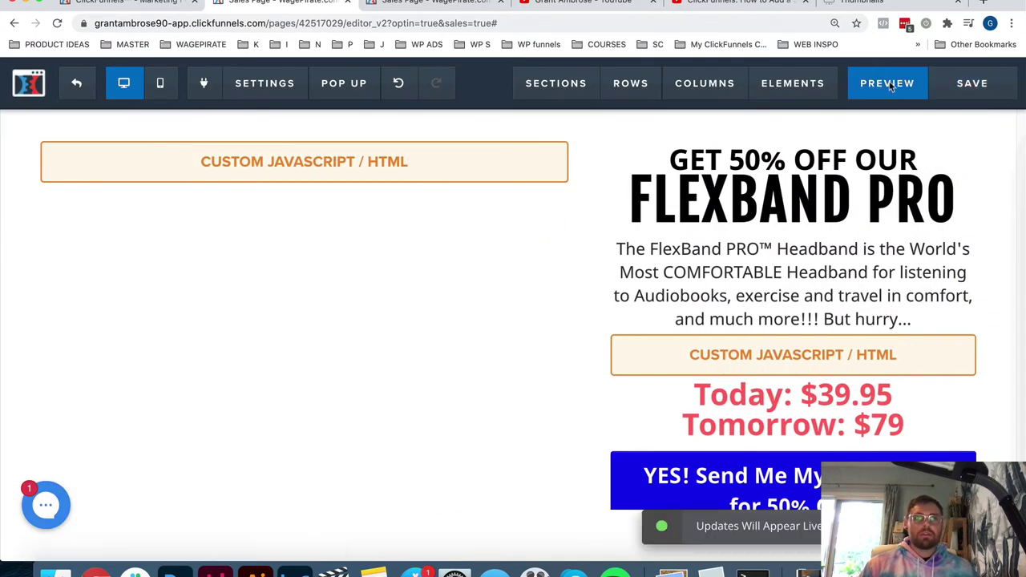
Preview the sales page and advance through the slider images to check the navigation without thumbnails.
{"action": "left_click", "coordinate": [891, 85]}
{"action": "scroll", "coordinate": [663, 306], "scroll_direction": "down", "scroll_amount": 1}
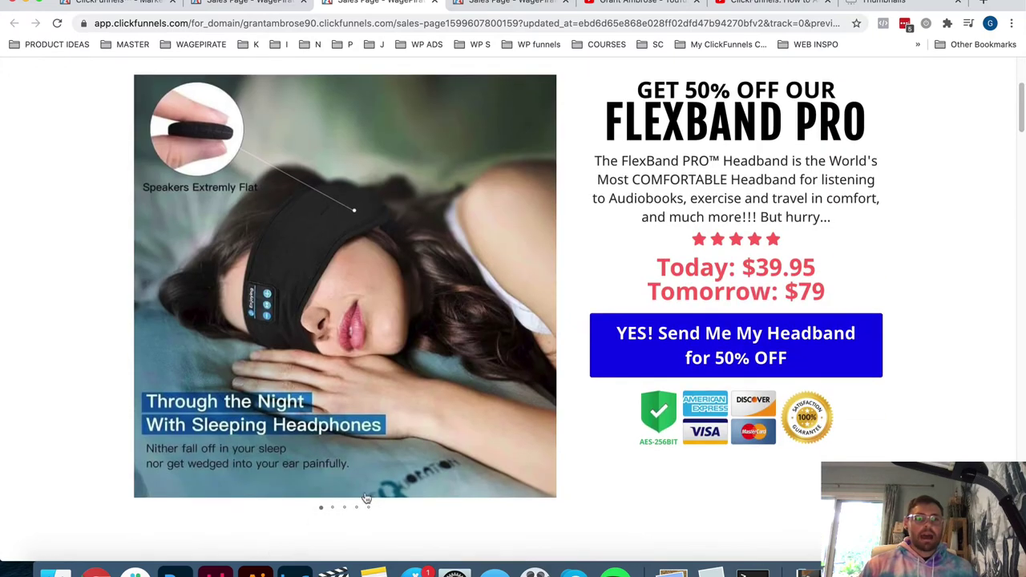
{"action": "left_click", "coordinate": [545, 286]}
{"action": "left_click", "coordinate": [544, 287]}
{"action": "left_click", "coordinate": [545, 286]}
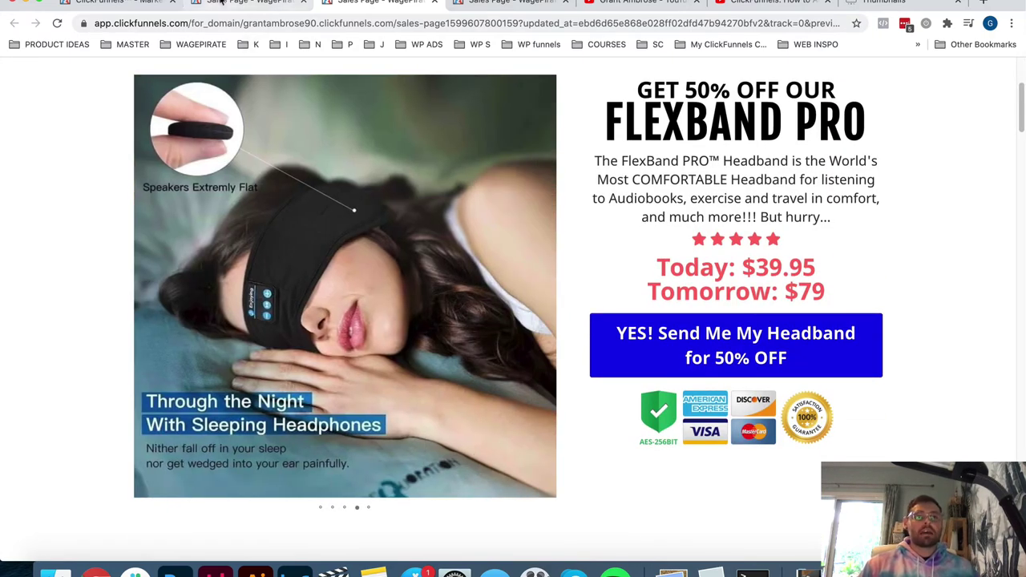
Restore data-nav="thumbs" in the slider's opening fotorama div tag with a single space before it, and save the page.
{"action": "left_click", "coordinate": [226, 4]}
{"action": "left_click", "coordinate": [394, 160]}
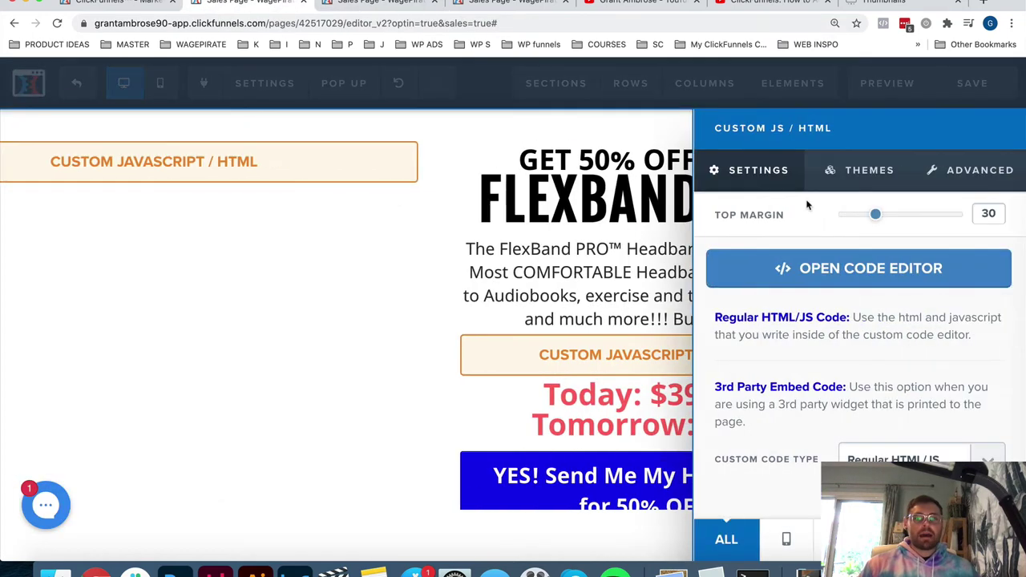
{"action": "left_click", "coordinate": [786, 268]}
{"action": "left_click", "coordinate": [375, 157]}
{"action": "key", "text": "super+v"}
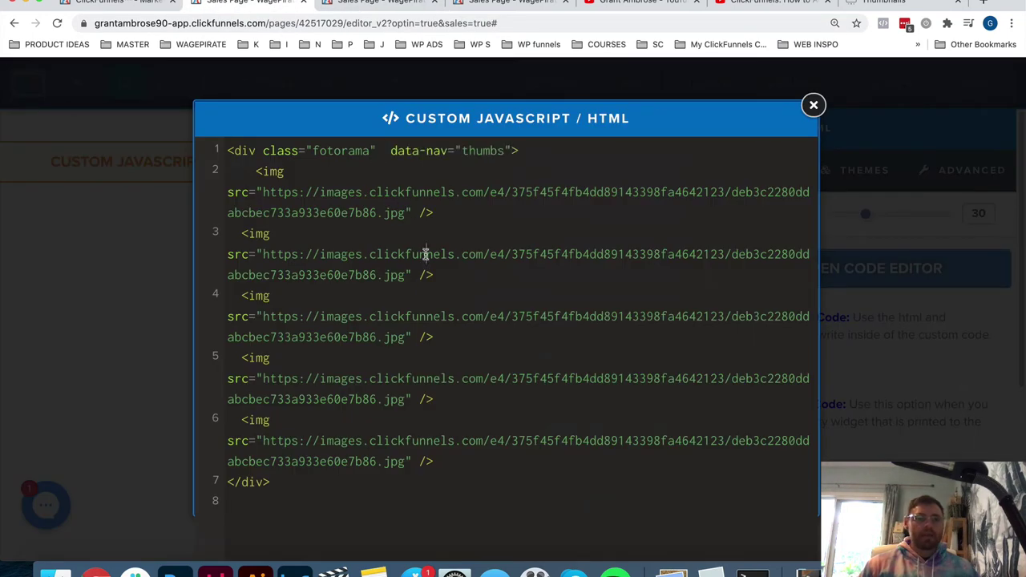
{"action": "left_click", "coordinate": [391, 157]}
{"action": "key", "text": "BackSpace"}
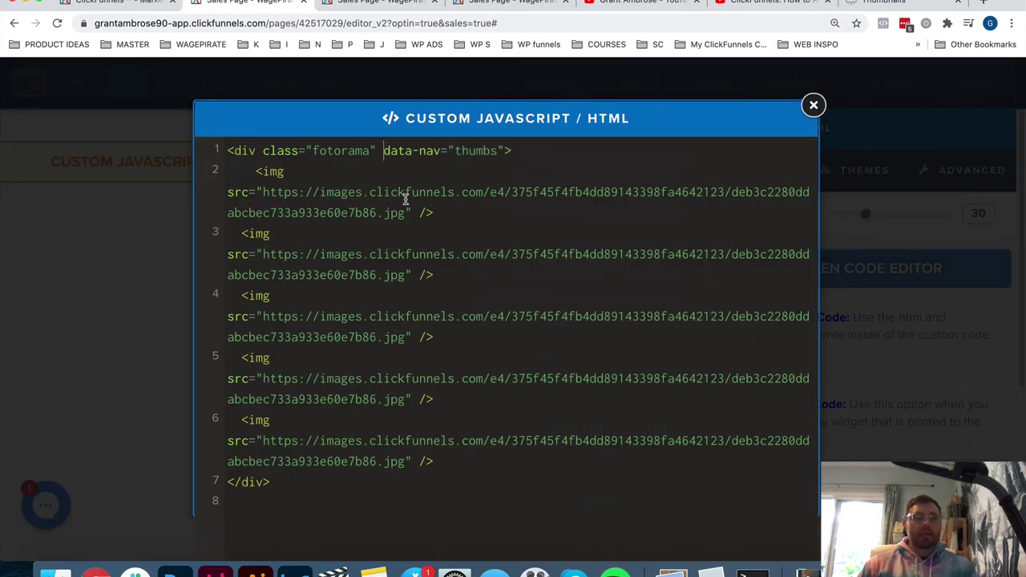
{"action": "left_click", "coordinate": [73, 305]}
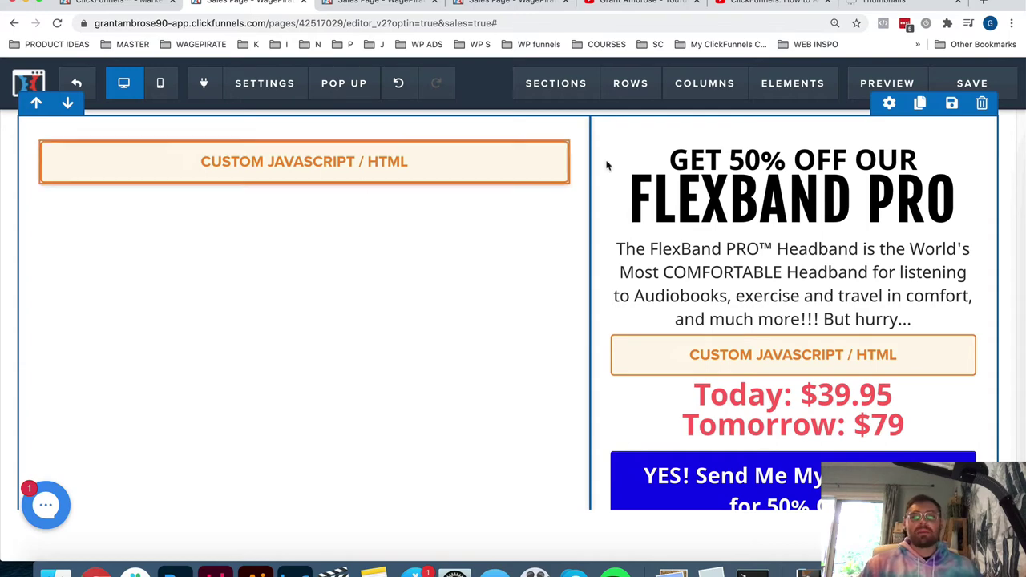
{"action": "left_click", "coordinate": [972, 83]}
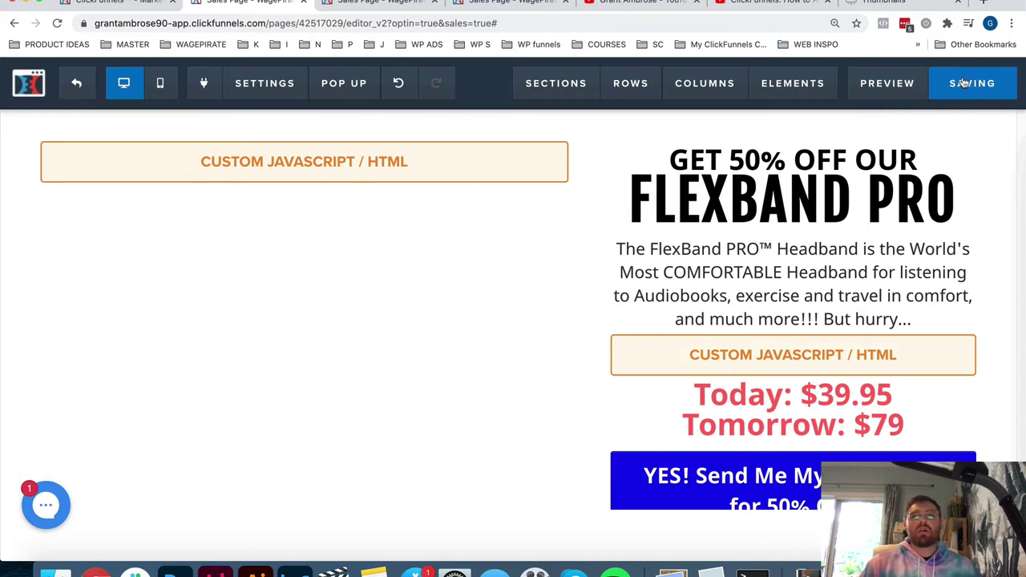
Switch to the Fotorama Thumbnails documentation and try the example gallery's thumbnail navigation, reading on to the thumbnail size options.
{"action": "left_click", "coordinate": [881, 5]}
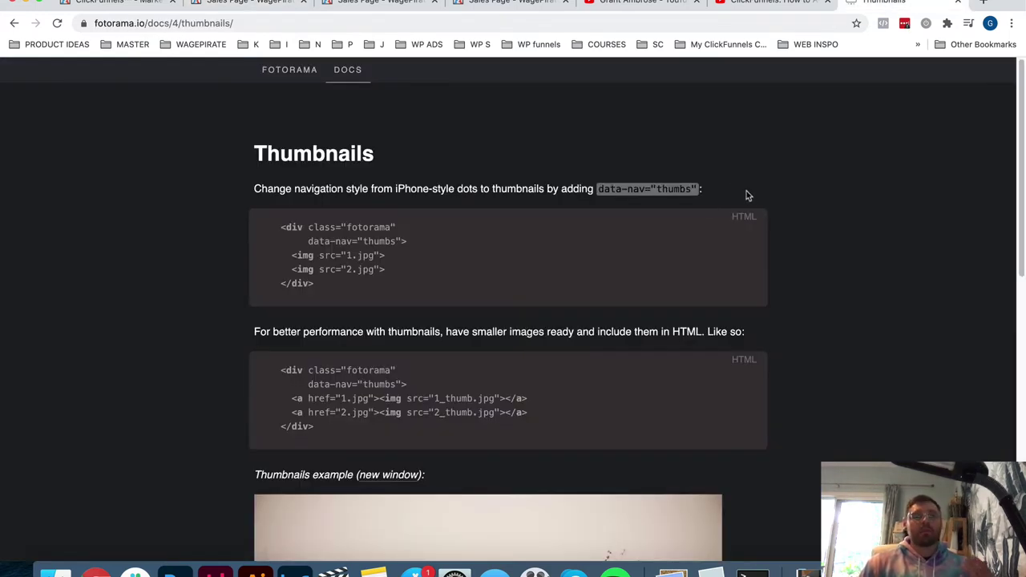
{"action": "scroll", "coordinate": [355, 296], "scroll_direction": "down", "scroll_amount": 4}
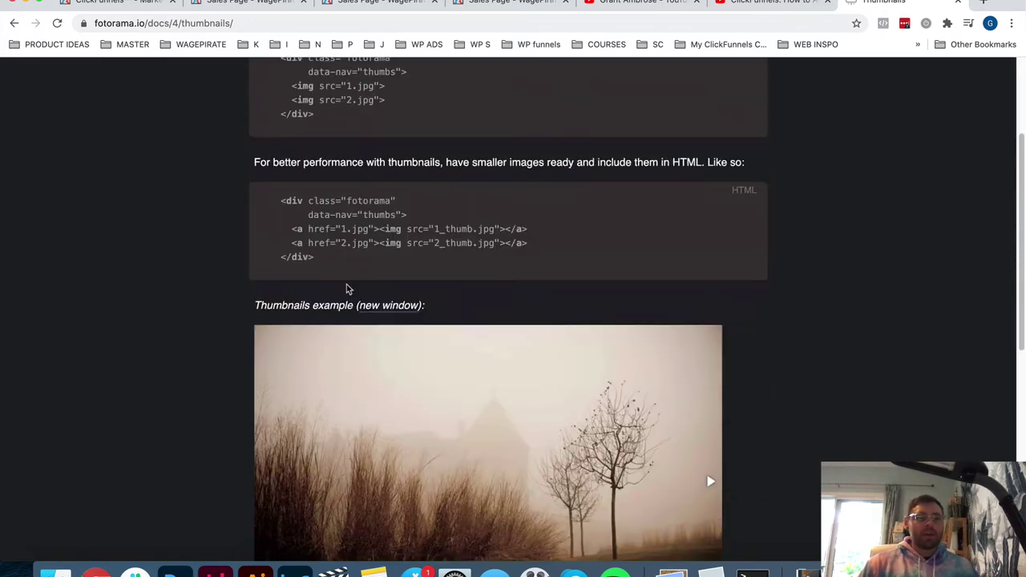
{"action": "scroll", "coordinate": [509, 267], "scroll_direction": "down", "scroll_amount": 5}
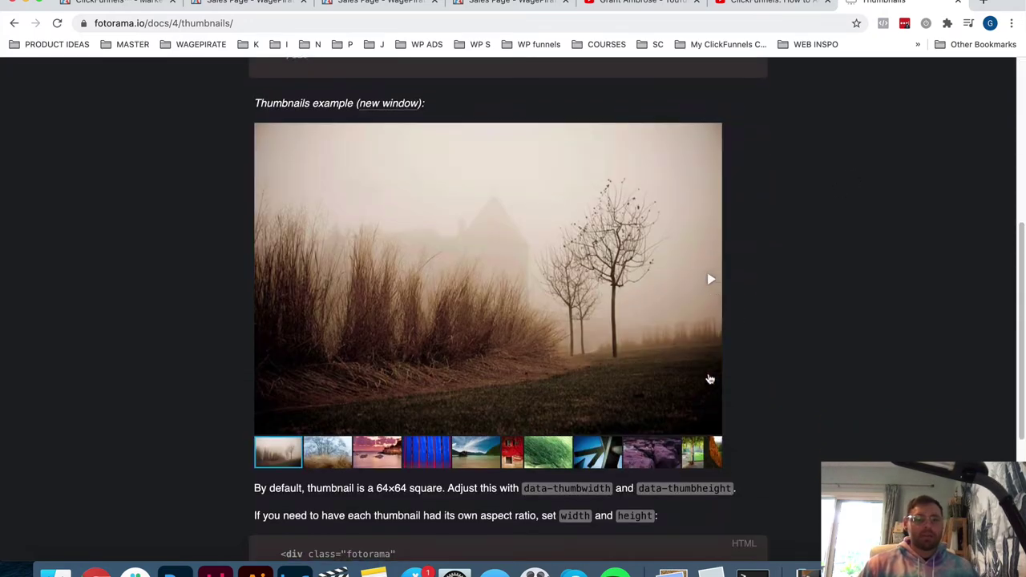
{"action": "left_click", "coordinate": [631, 455]}
{"action": "scroll", "coordinate": [510, 369], "scroll_direction": "down", "scroll_amount": 2}
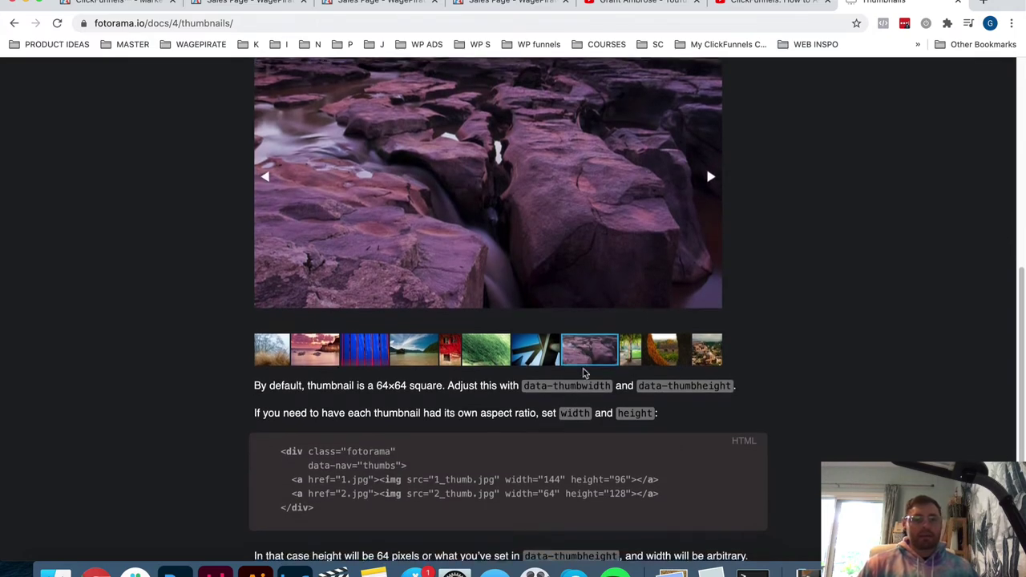
Highlight the documented 64×64 default thumbnail size in the paragraph below the example gallery.
{"action": "left_click_drag", "start_coordinate": [399, 401], "coordinate": [592, 401]}
{"action": "left_click", "coordinate": [587, 401]}
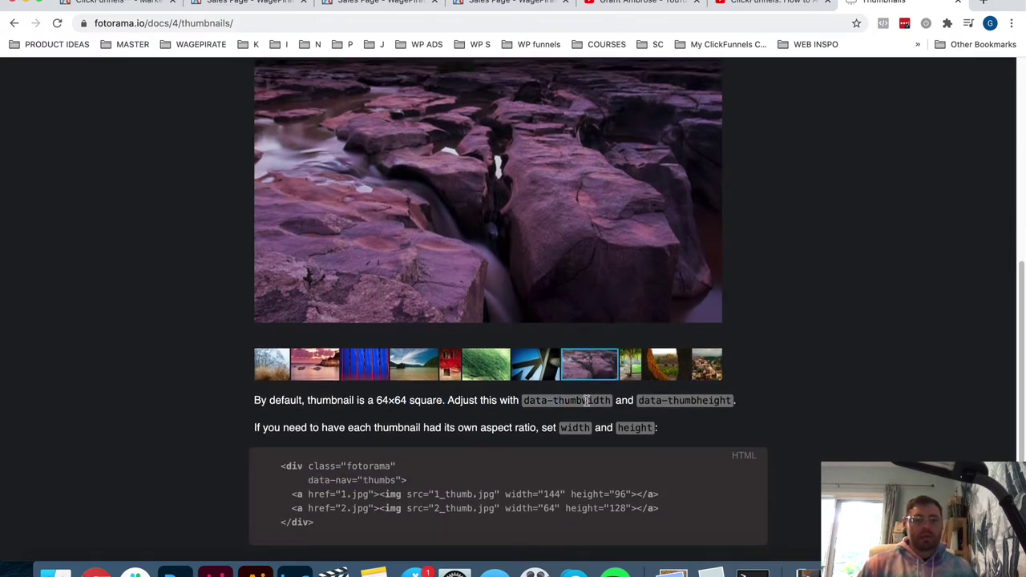
{"action": "left_click_drag", "start_coordinate": [378, 401], "coordinate": [407, 400]}
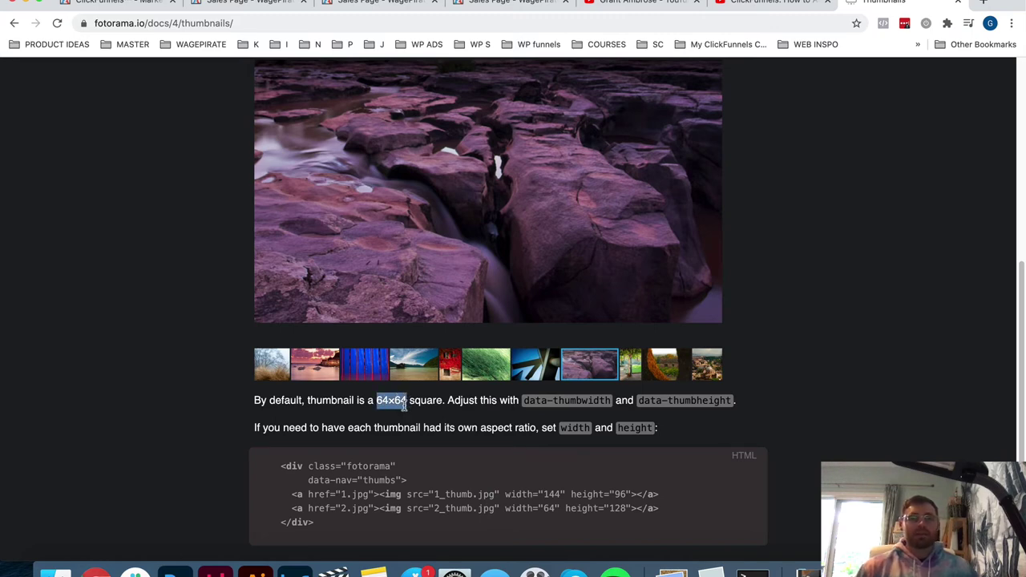
Browse further images in the Thumbnails example gallery by choosing different thumbnails along its navigation strip.
{"action": "left_click", "coordinate": [377, 374]}
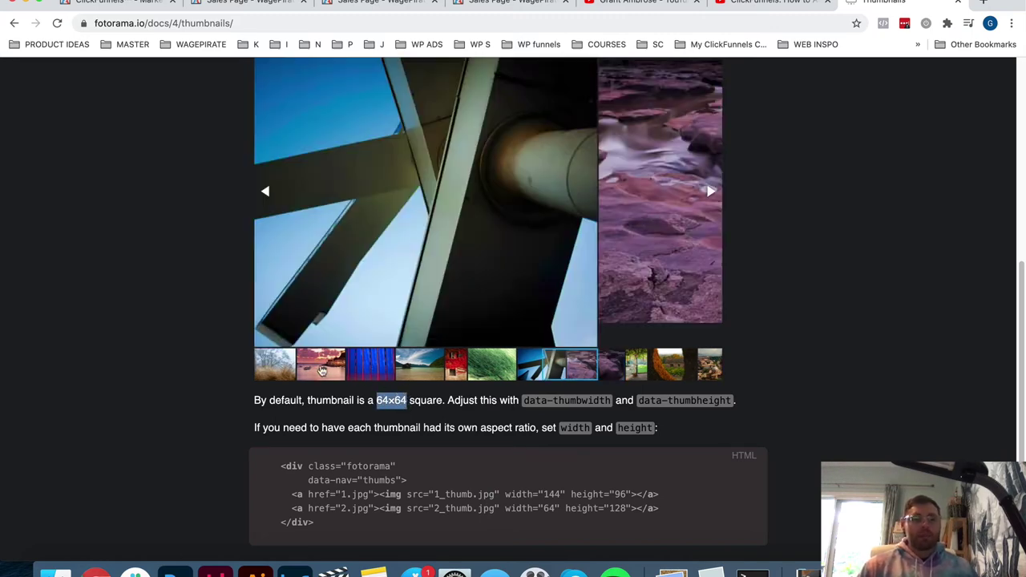
{"action": "left_click", "coordinate": [417, 373]}
{"action": "left_click", "coordinate": [505, 368]}
{"action": "left_click", "coordinate": [439, 368]}
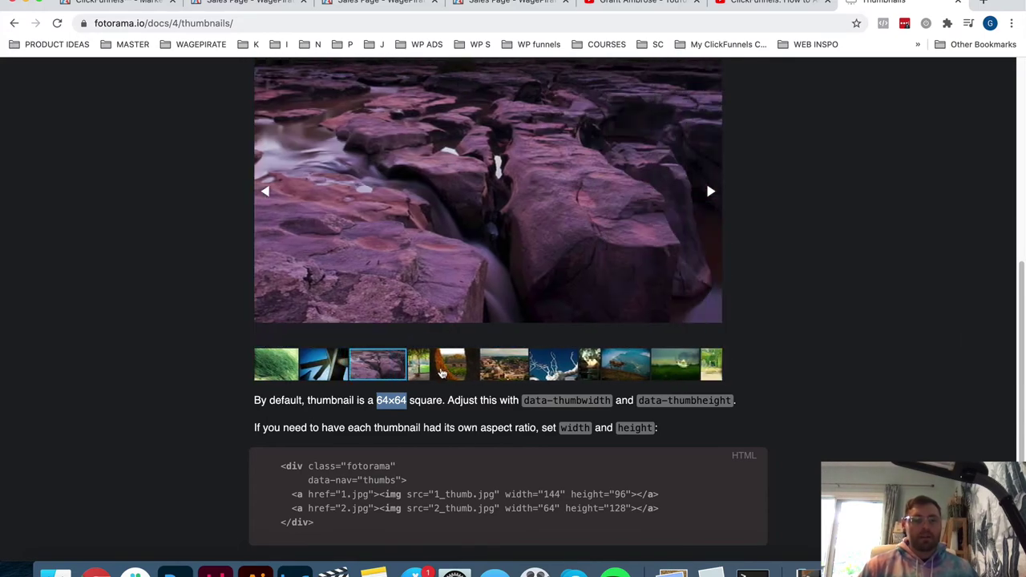
{"action": "left_click", "coordinate": [444, 368]}
{"action": "left_click", "coordinate": [445, 369]}
{"action": "left_click", "coordinate": [446, 369]}
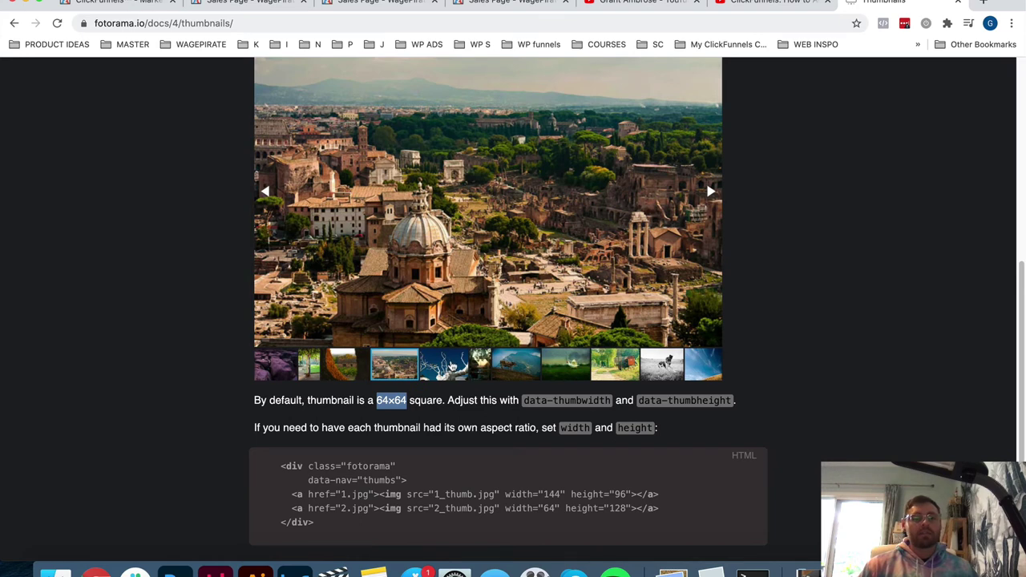
{"action": "left_click", "coordinate": [452, 367]}
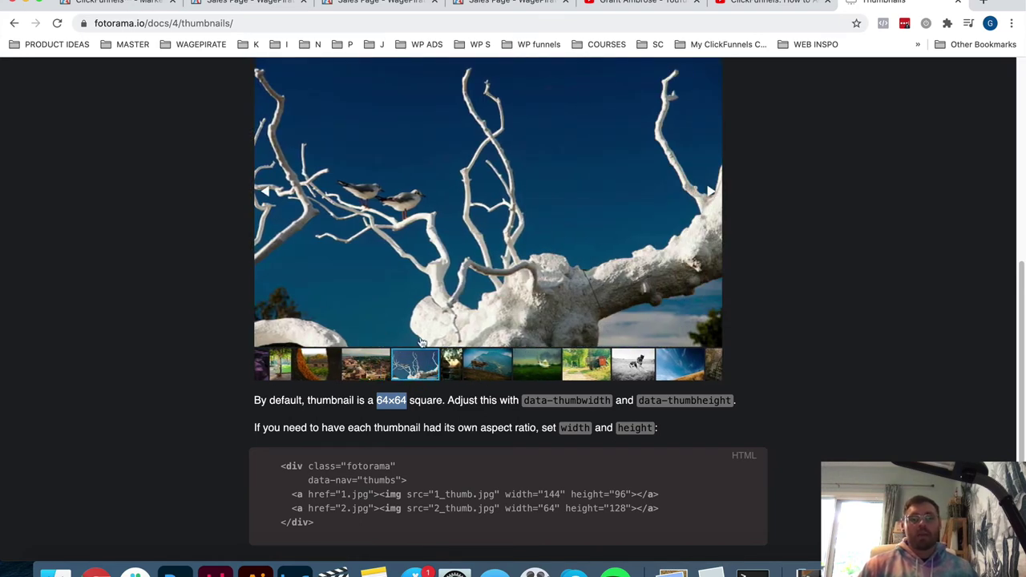
{"action": "scroll", "coordinate": [583, 338], "scroll_direction": "up", "scroll_amount": 2}
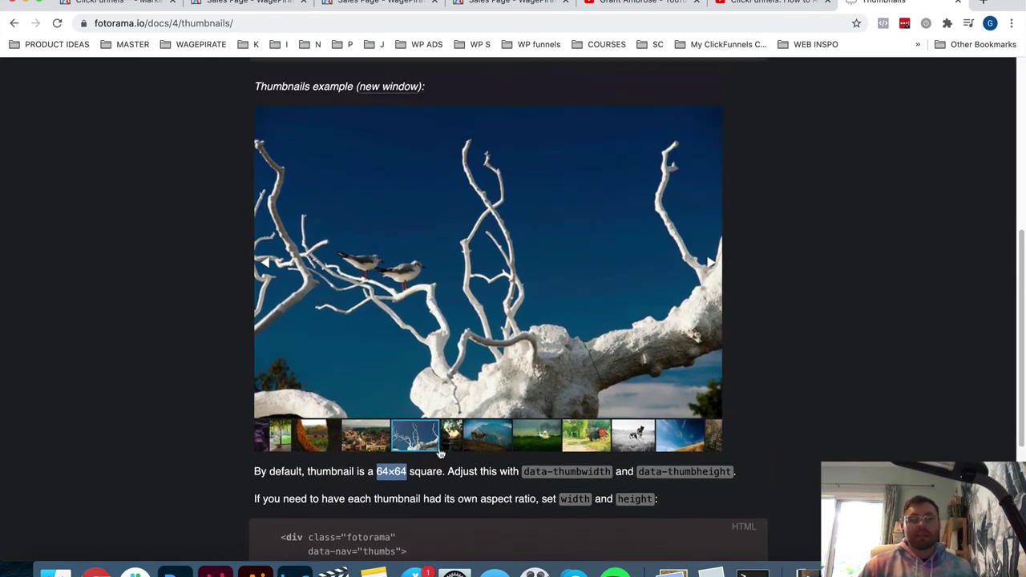
{"action": "left_click", "coordinate": [537, 436]}
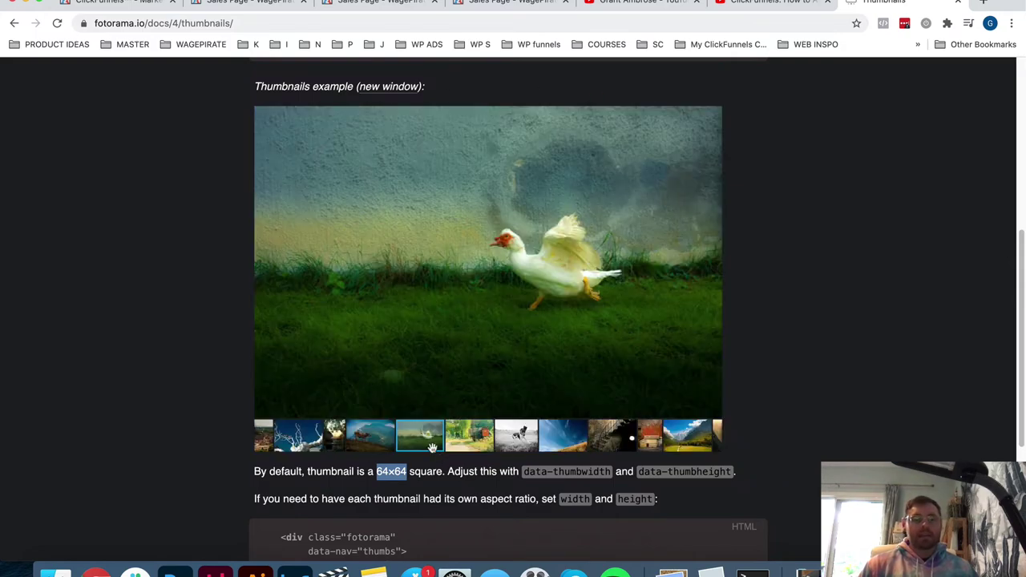
{"action": "left_click", "coordinate": [459, 449]}
{"action": "left_click", "coordinate": [473, 443]}
{"action": "left_click", "coordinate": [706, 253]}
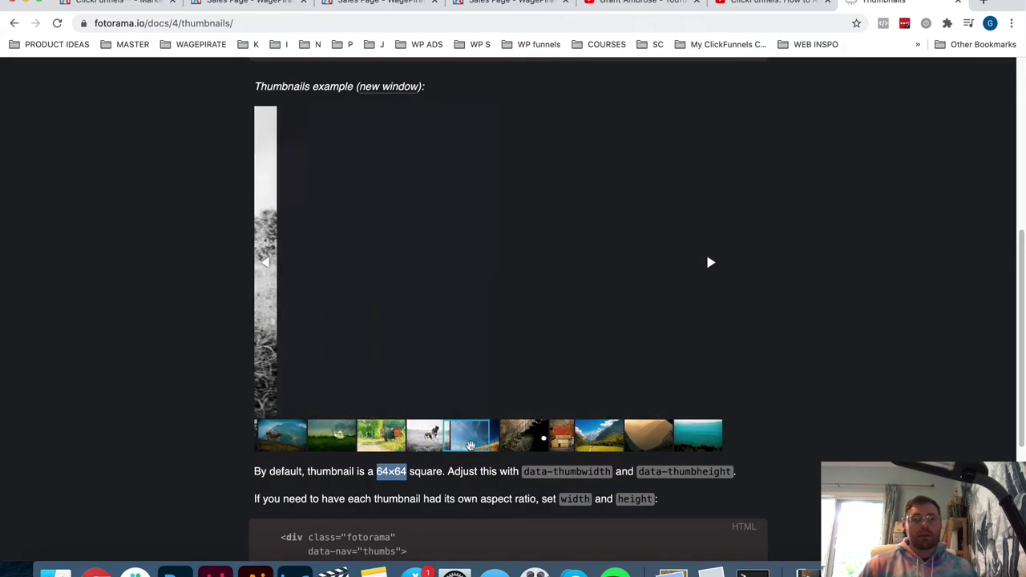
Review the data-thumbwidth and data-thumbheight options and highlight width="144" height="96" in the aspect ratio code example.
{"action": "scroll", "coordinate": [782, 379], "scroll_direction": "down", "scroll_amount": 3}
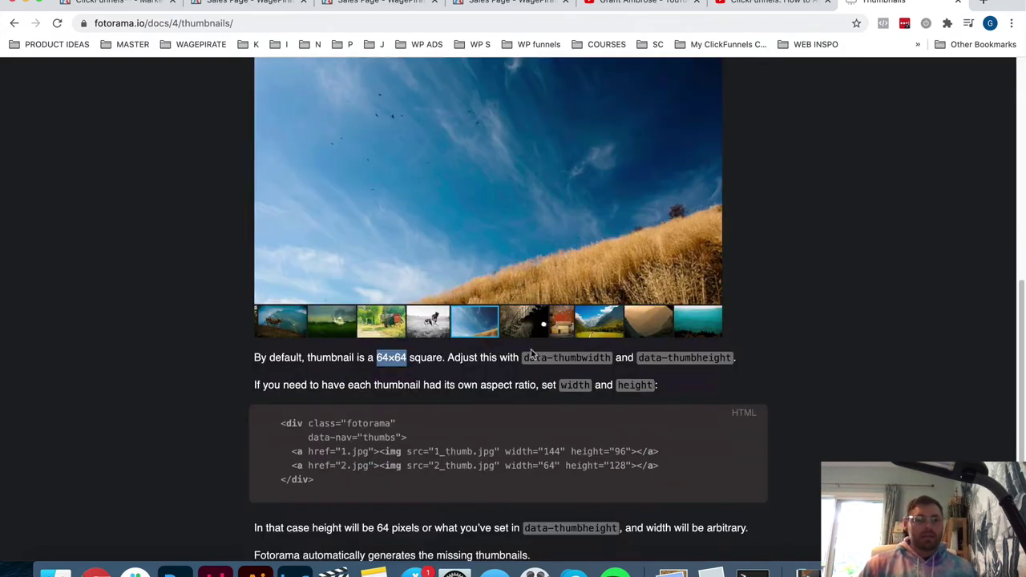
{"action": "left_click", "coordinate": [523, 357]}
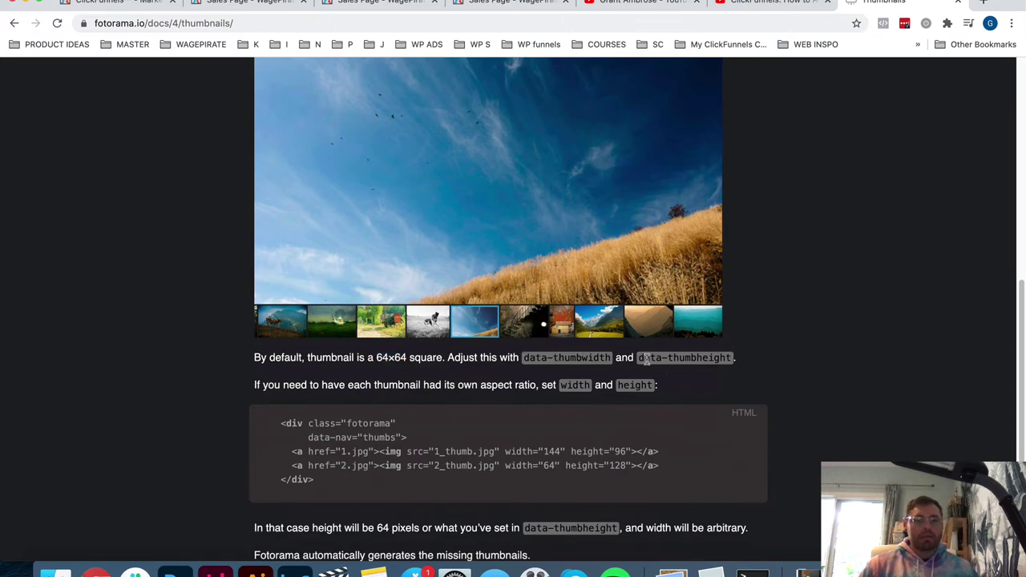
{"action": "scroll", "coordinate": [481, 393], "scroll_direction": "down", "scroll_amount": 1}
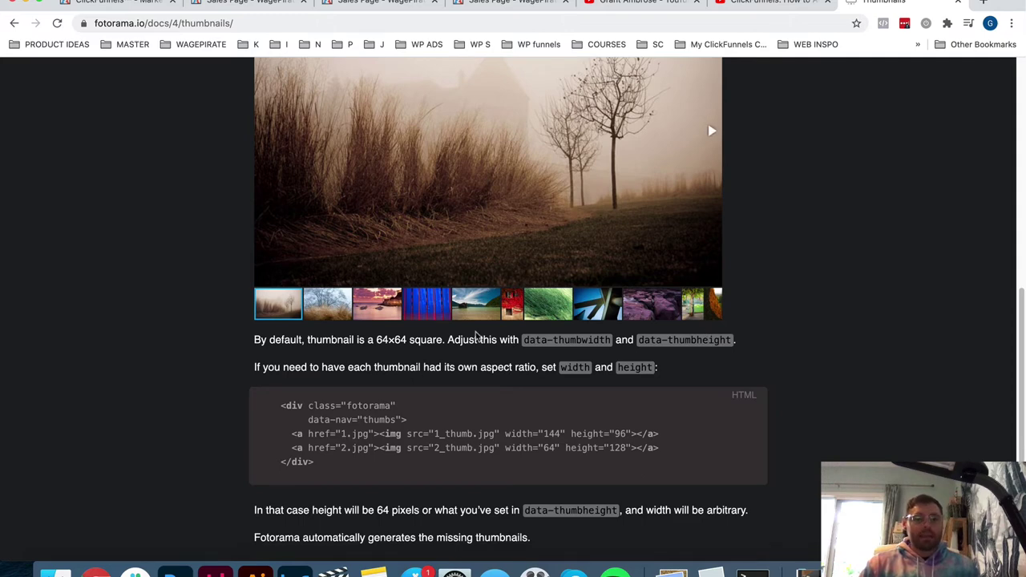
{"action": "scroll", "coordinate": [642, 228], "scroll_direction": "up", "scroll_amount": 2}
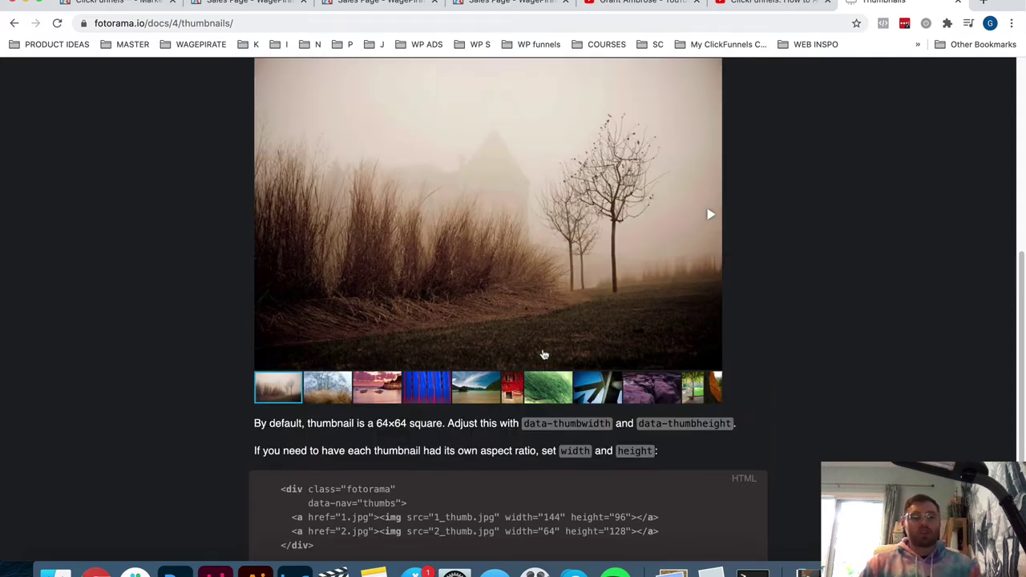
{"action": "scroll", "coordinate": [418, 464], "scroll_direction": "down", "scroll_amount": 1}
{"action": "left_click_drag", "start_coordinate": [309, 500], "coordinate": [396, 497]}
{"action": "left_click_drag", "start_coordinate": [505, 514], "coordinate": [636, 514]}
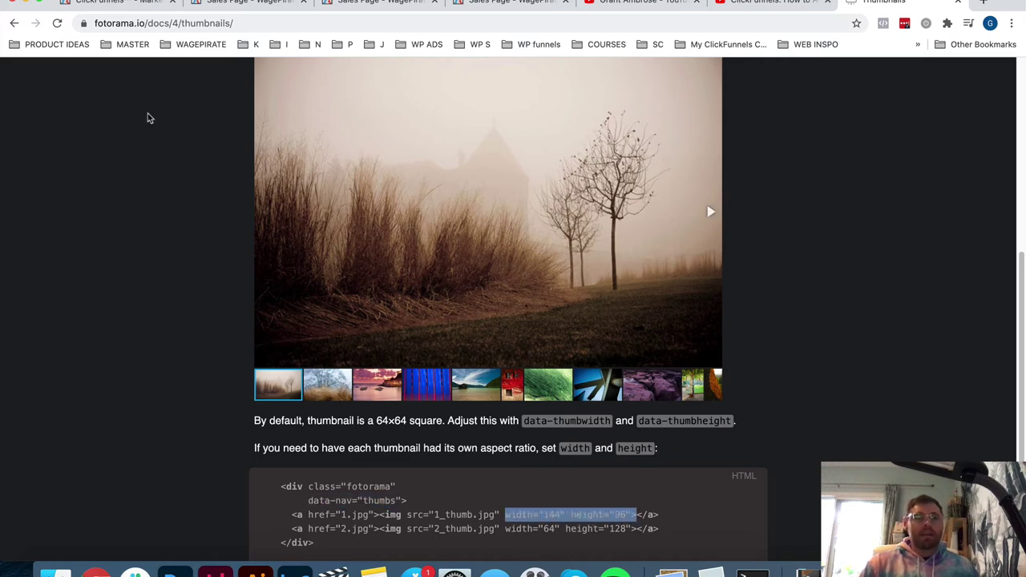
Return to the Fotorama docs list, open the Autoplay page and copy data-autoplay="true" from its code example.
{"action": "left_click", "coordinate": [14, 24]}
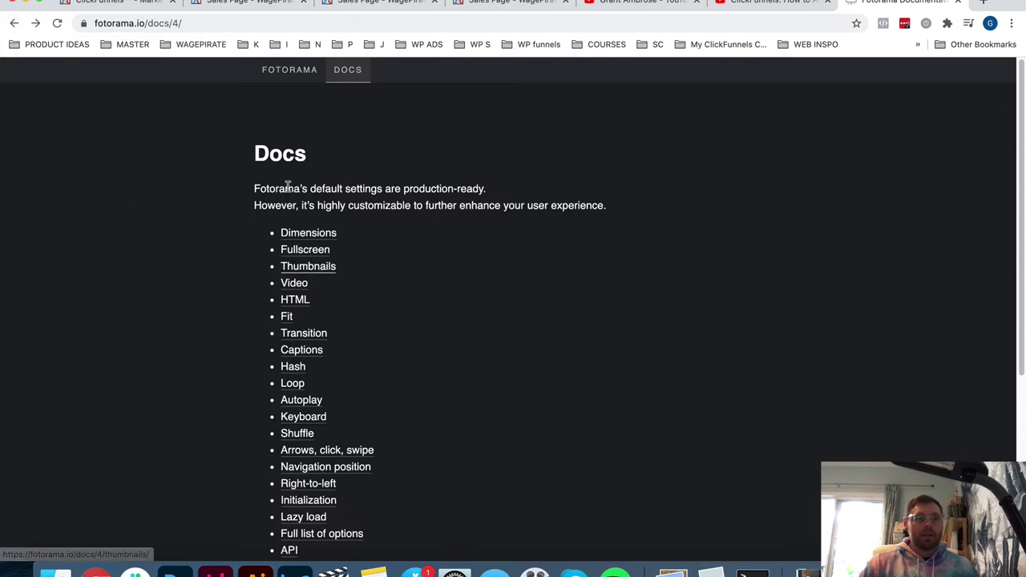
{"action": "scroll", "coordinate": [353, 184], "scroll_direction": "down", "scroll_amount": 1}
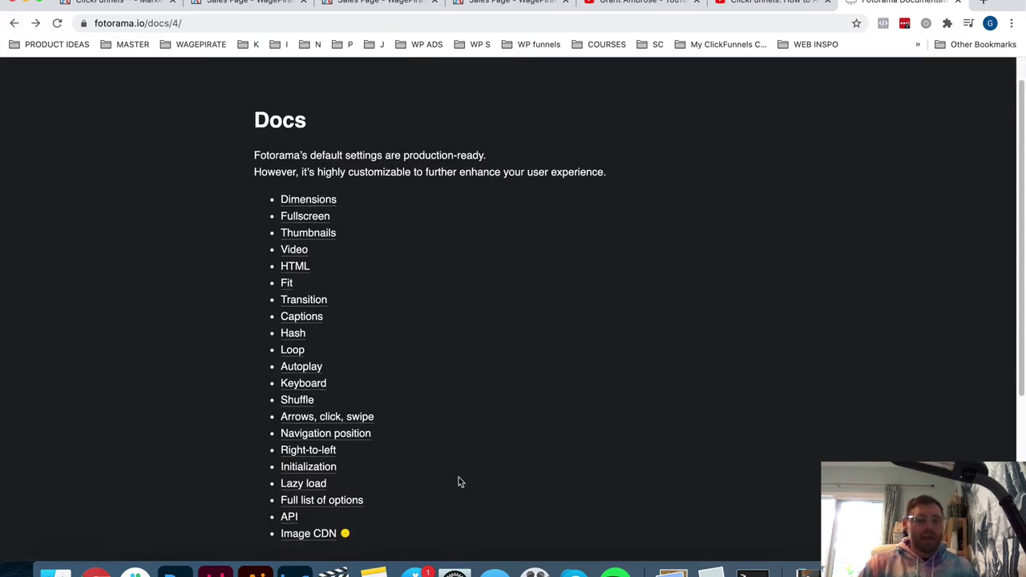
{"action": "left_click", "coordinate": [299, 369]}
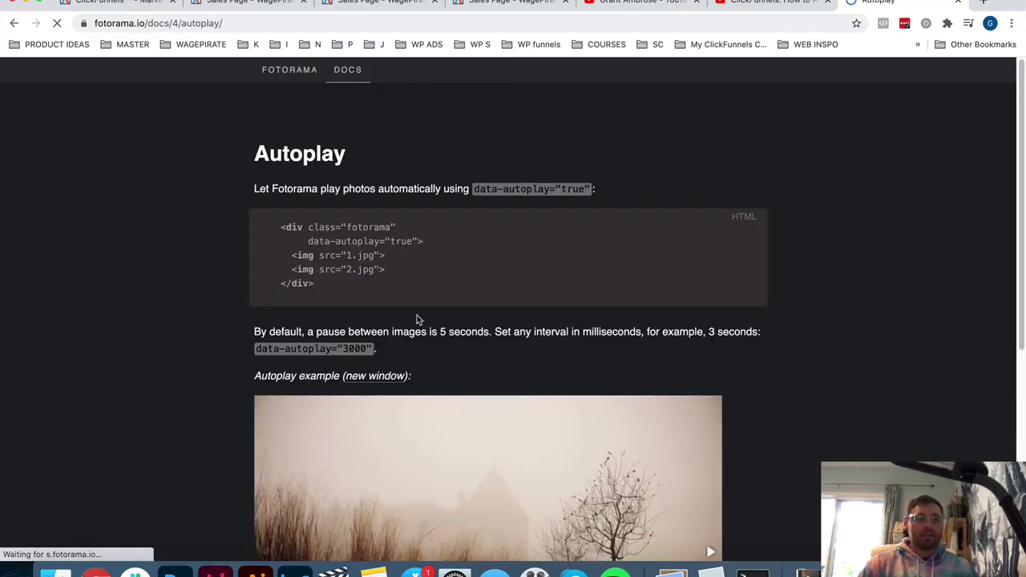
{"action": "left_click_drag", "start_coordinate": [310, 240], "coordinate": [417, 242]}
{"action": "key", "text": "cmd+c"}
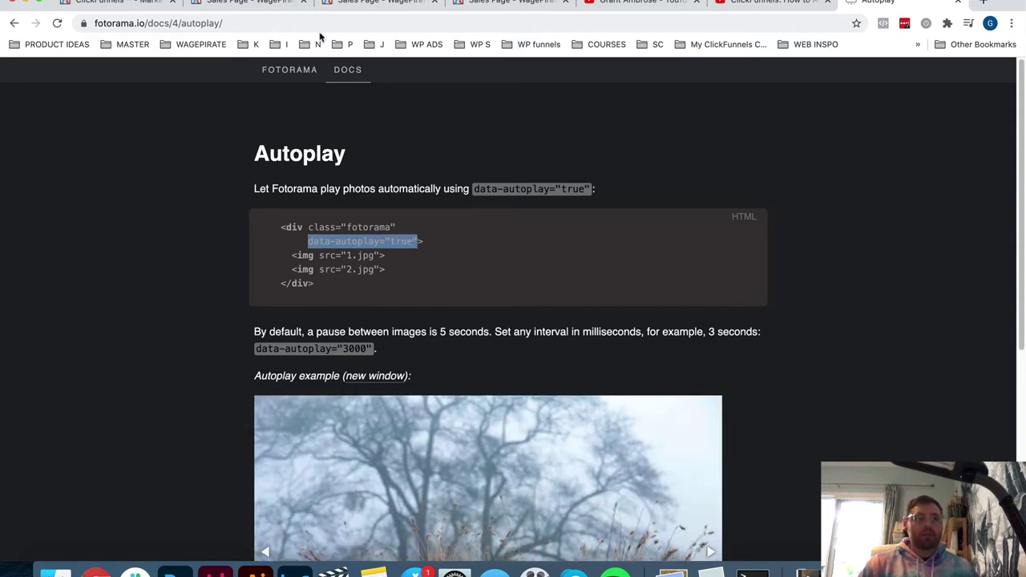
Switch to the ClickFunnels editor and paste data-autoplay="true" after data-nav="thumbs" in the slider's opening fotorama div tag.
{"action": "left_click", "coordinate": [248, 2]}
{"action": "left_click", "coordinate": [250, 166]}
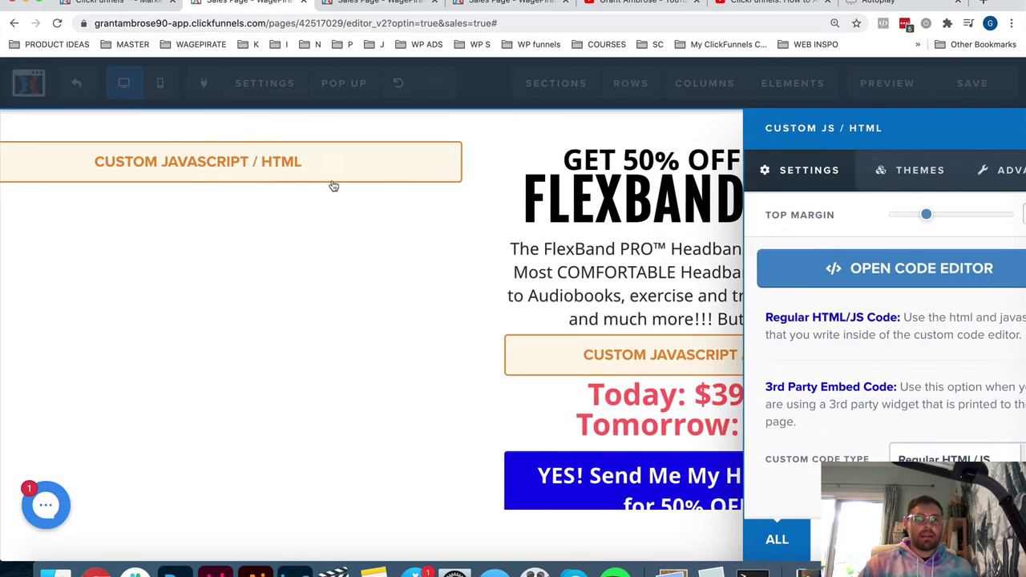
{"action": "left_click", "coordinate": [870, 269]}
{"action": "left_click", "coordinate": [503, 151]}
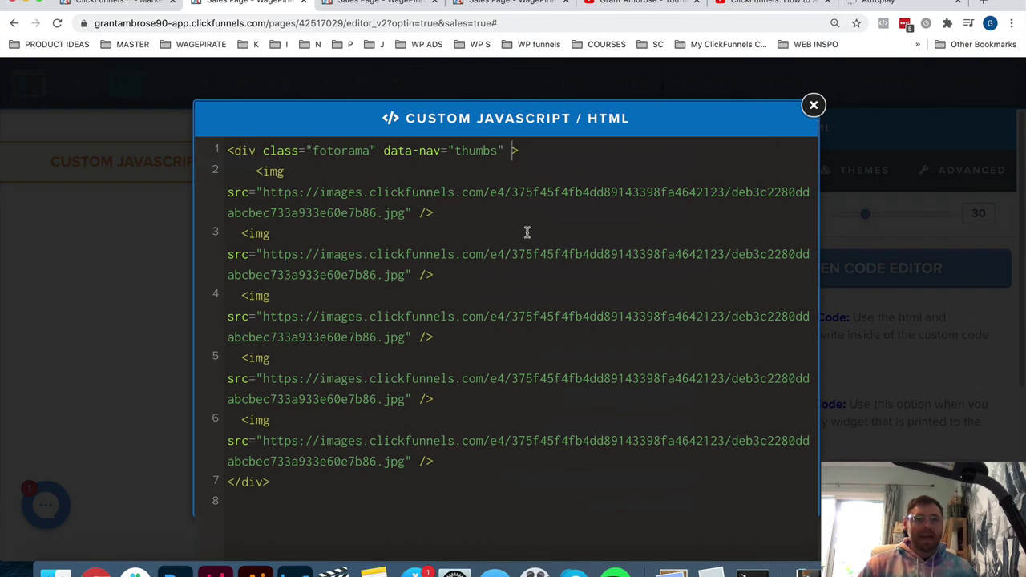
{"action": "key", "text": "cmd+v"}
Close the code editor, save the sales page and preview it to check the slider's autoplay.
{"action": "left_click", "coordinate": [80, 233]}
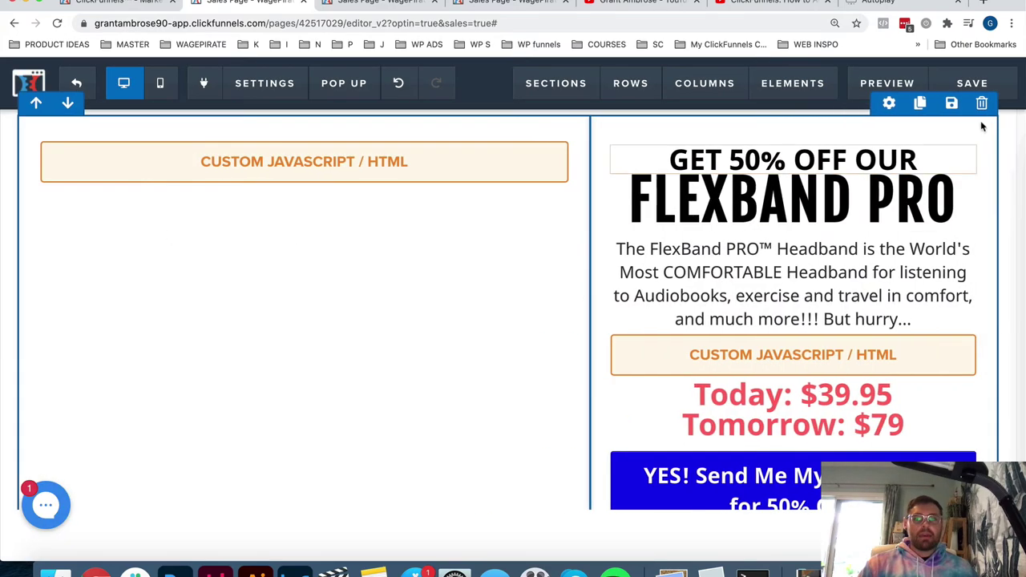
{"action": "left_click", "coordinate": [992, 87]}
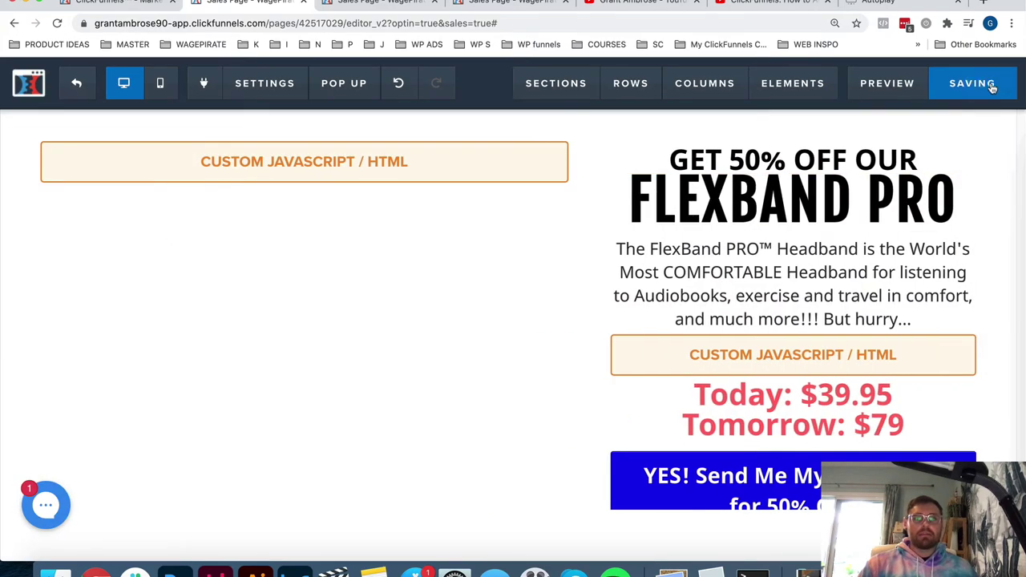
{"action": "left_click", "coordinate": [892, 83]}
{"action": "scroll", "coordinate": [862, 307], "scroll_direction": "down", "scroll_amount": 5}
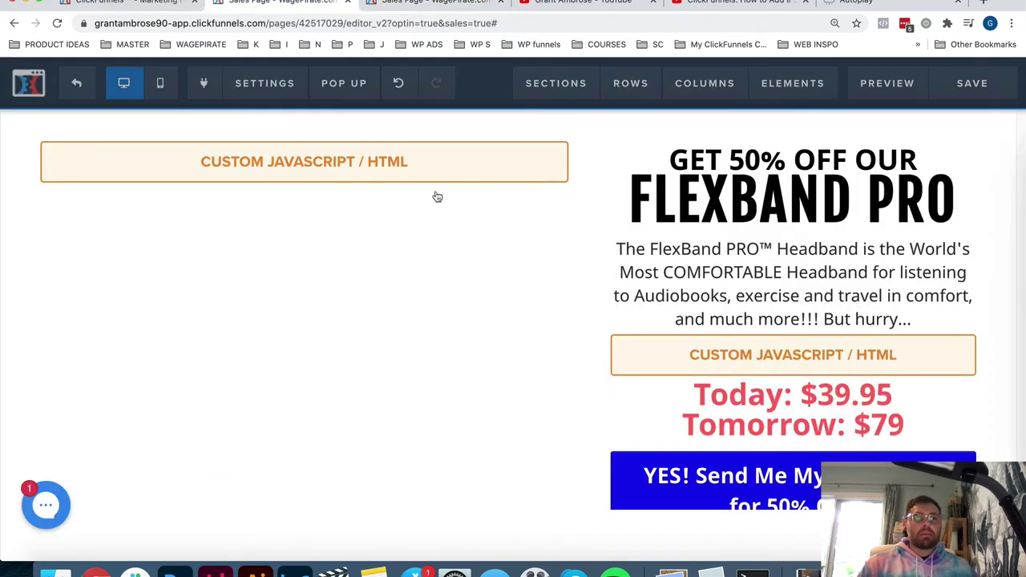
Delete data-autoplay="true" from the slider's opening fotorama div tag, leaving only data-nav="thumbs" after the class, and save the page.
{"action": "left_click", "coordinate": [436, 178]}
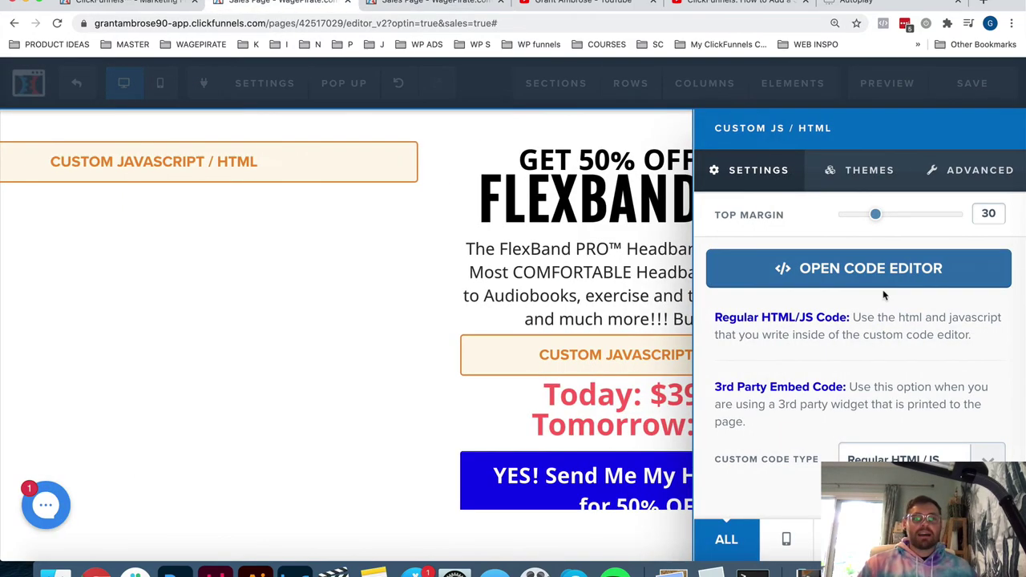
{"action": "left_click", "coordinate": [881, 276]}
{"action": "left_click_drag", "start_coordinate": [656, 150], "coordinate": [503, 150]}
{"action": "key", "text": "BackSpace"}
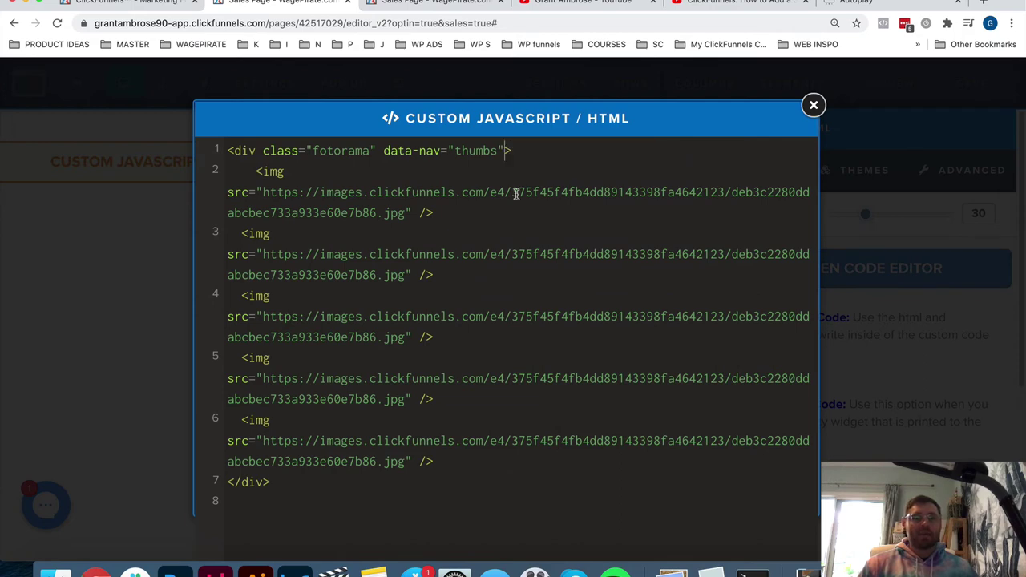
{"action": "left_click", "coordinate": [105, 289]}
{"action": "left_click", "coordinate": [986, 96]}
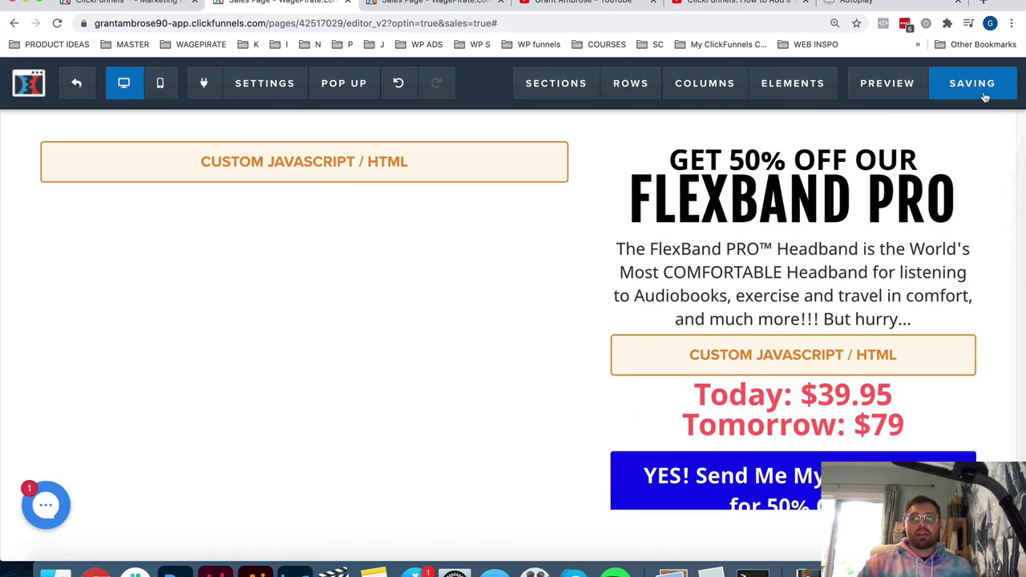
Switch back to the Fotorama docs, open the Dimensions page and examine how the slider's dimensions are determined.
{"action": "left_click", "coordinate": [862, 3]}
{"action": "left_click", "coordinate": [8, 24]}
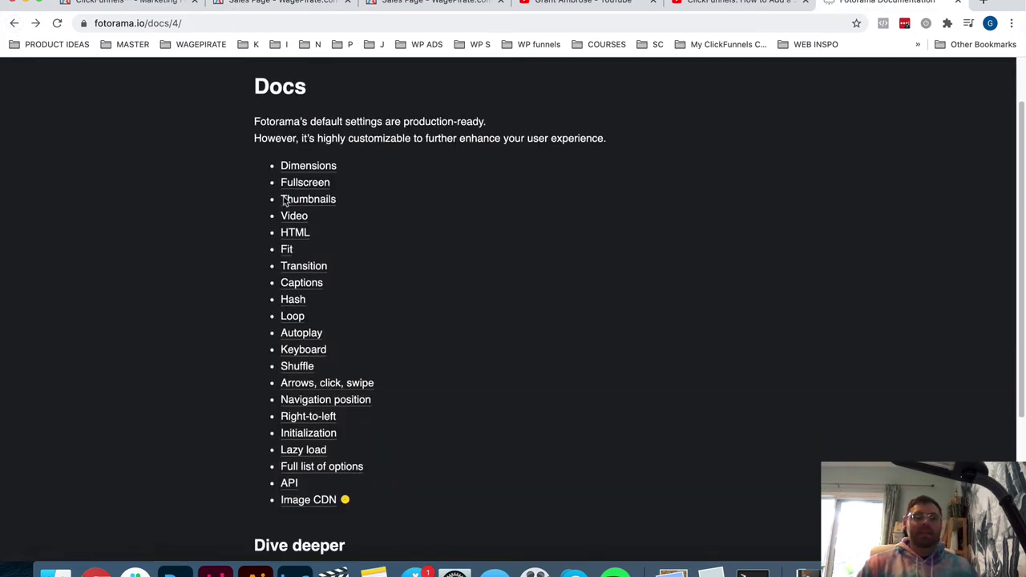
{"action": "scroll", "coordinate": [760, 307], "scroll_direction": "up", "scroll_amount": 1}
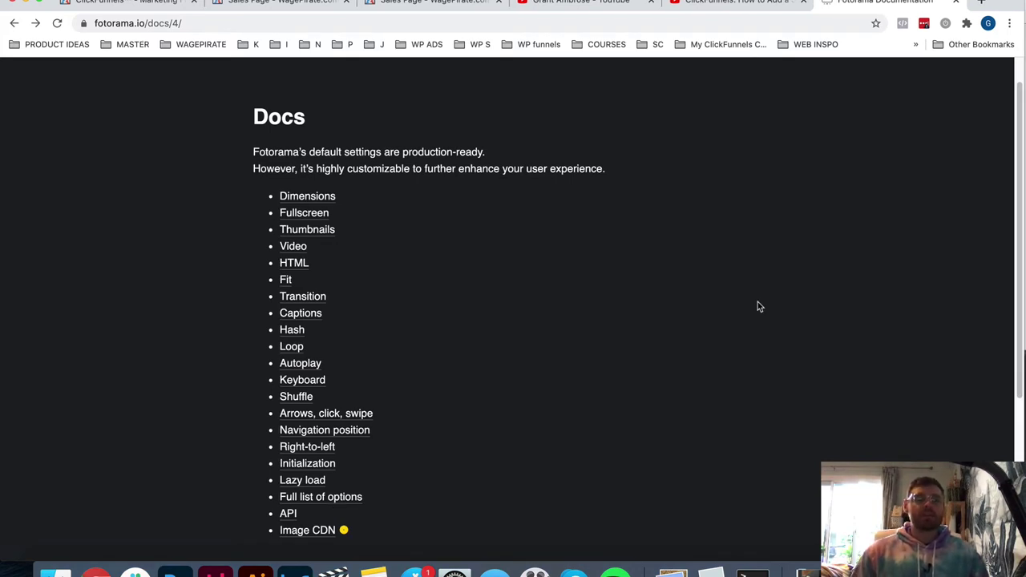
{"action": "left_click", "coordinate": [287, 195]}
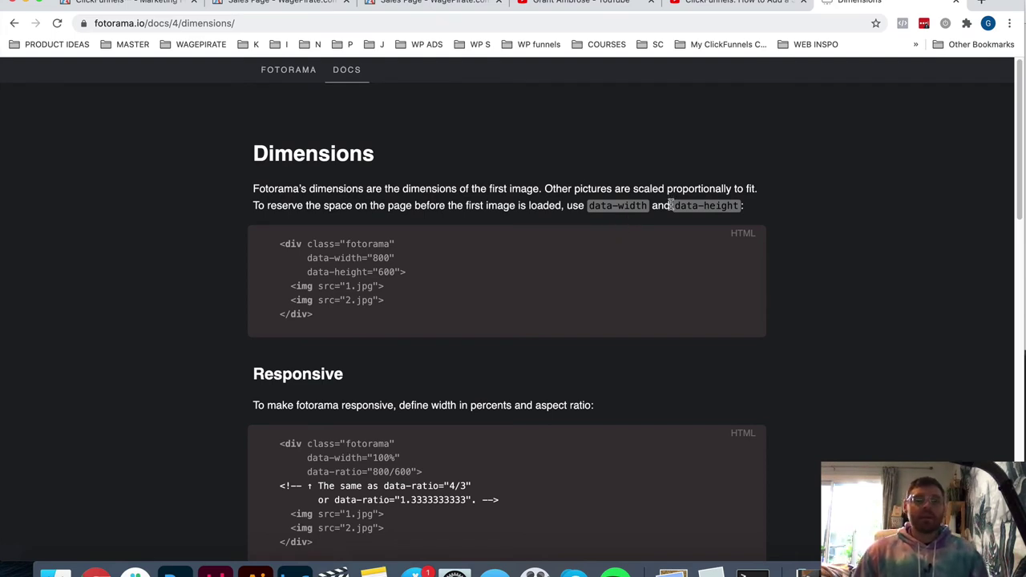
{"action": "scroll", "coordinate": [403, 316], "scroll_direction": "down", "scroll_amount": 1}
{"action": "scroll", "coordinate": [403, 316], "scroll_direction": "down", "scroll_amount": 1}
{"action": "left_click_drag", "start_coordinate": [277, 183], "coordinate": [393, 184]}
{"action": "left_click", "coordinate": [290, 184]}
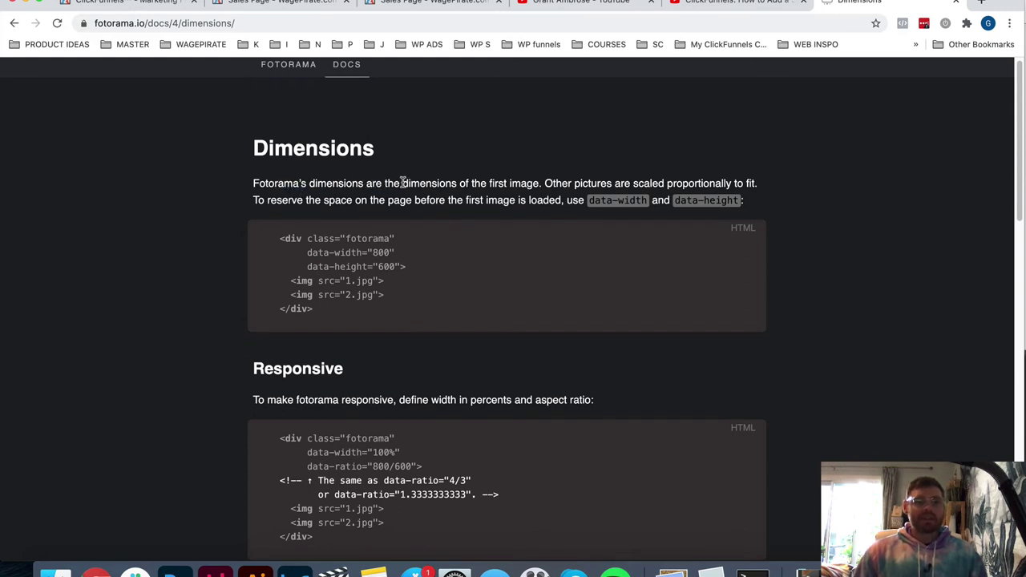
{"action": "left_click_drag", "start_coordinate": [534, 182], "coordinate": [251, 183]}
{"action": "left_click", "coordinate": [525, 184]}
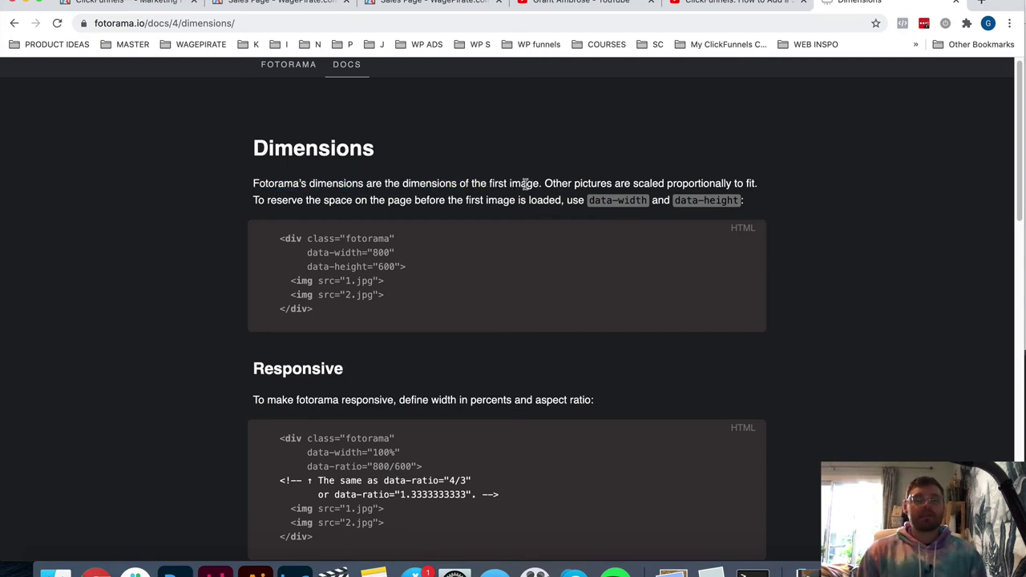
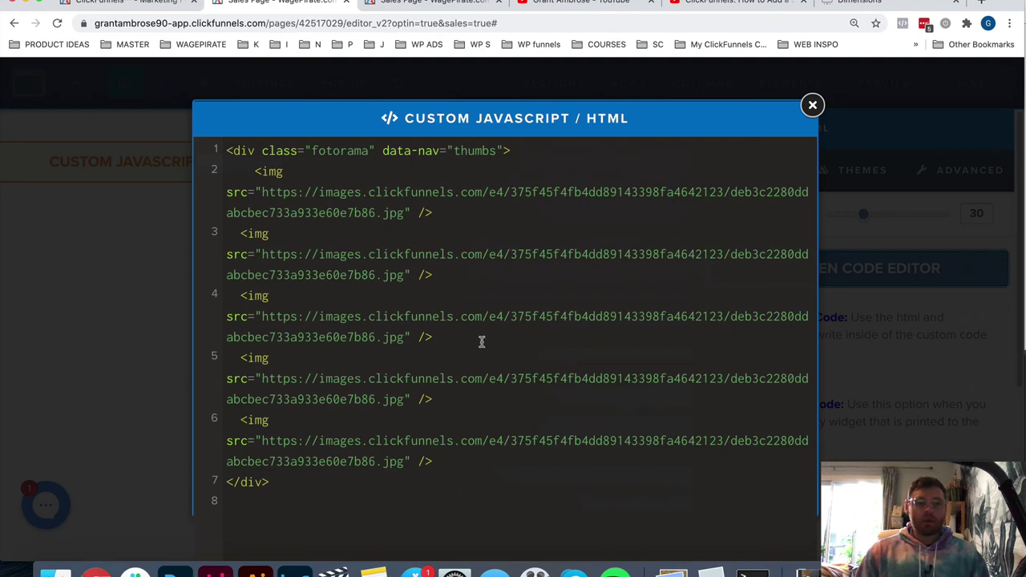
Copy the responsive example image's address from the Fotorama Dimensions page and paste it over the second image's src URL in the ClickFunnels slider code.
{"action": "left_click", "coordinate": [839, 6]}
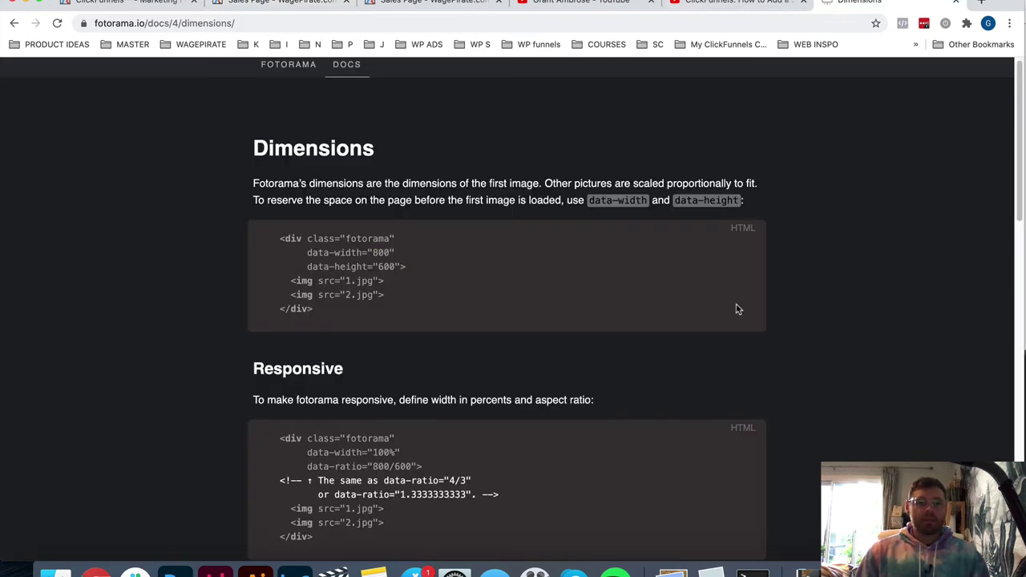
{"action": "scroll", "coordinate": [735, 303], "scroll_direction": "down", "scroll_amount": 8}
{"action": "scroll", "coordinate": [578, 261], "scroll_direction": "up", "scroll_amount": 3}
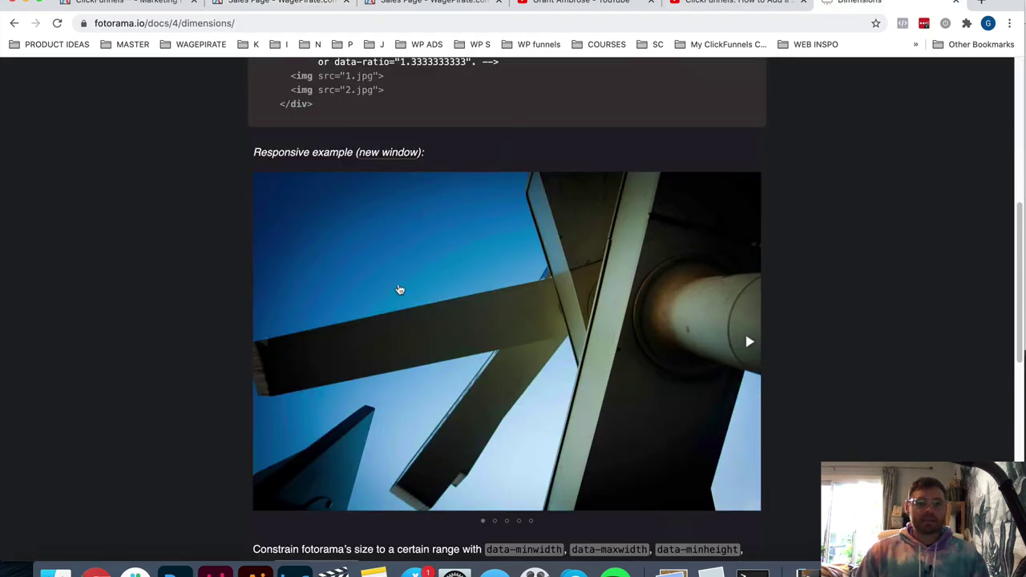
{"action": "right_click", "coordinate": [528, 275]}
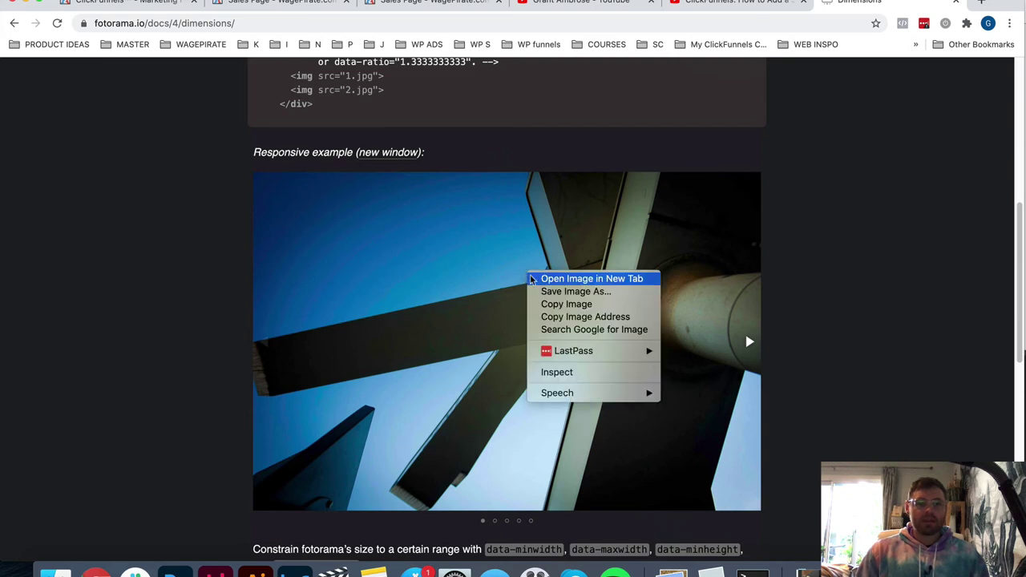
{"action": "left_click", "coordinate": [606, 318]}
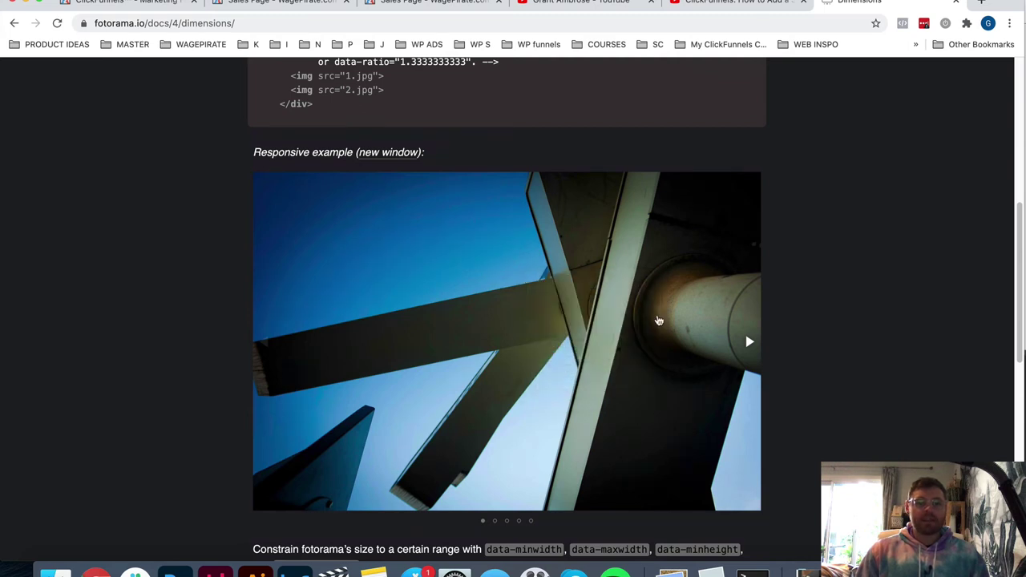
{"action": "left_click", "coordinate": [280, 9]}
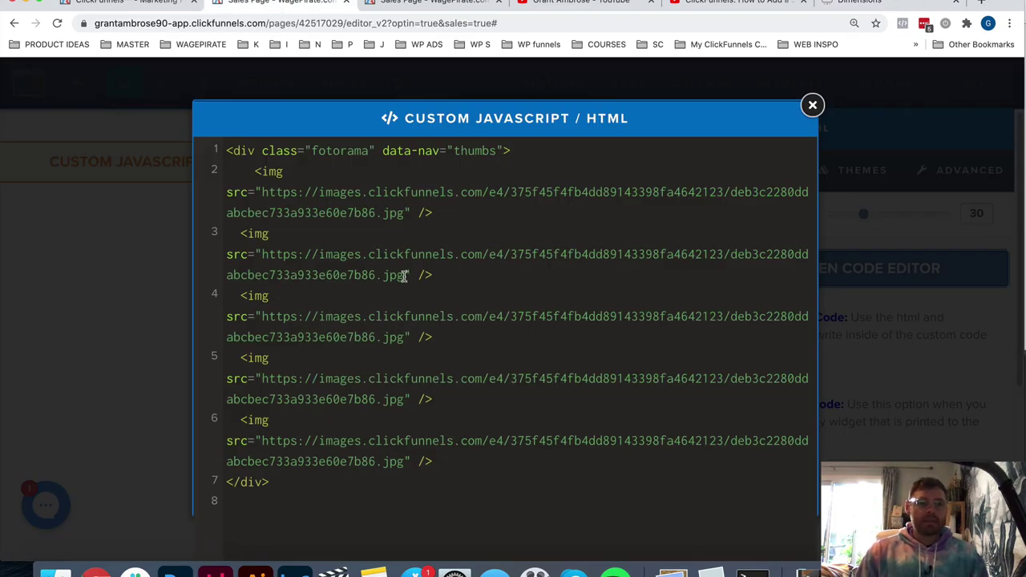
{"action": "left_click_drag", "start_coordinate": [403, 275], "coordinate": [263, 254]}
{"action": "key", "text": "super+v"}
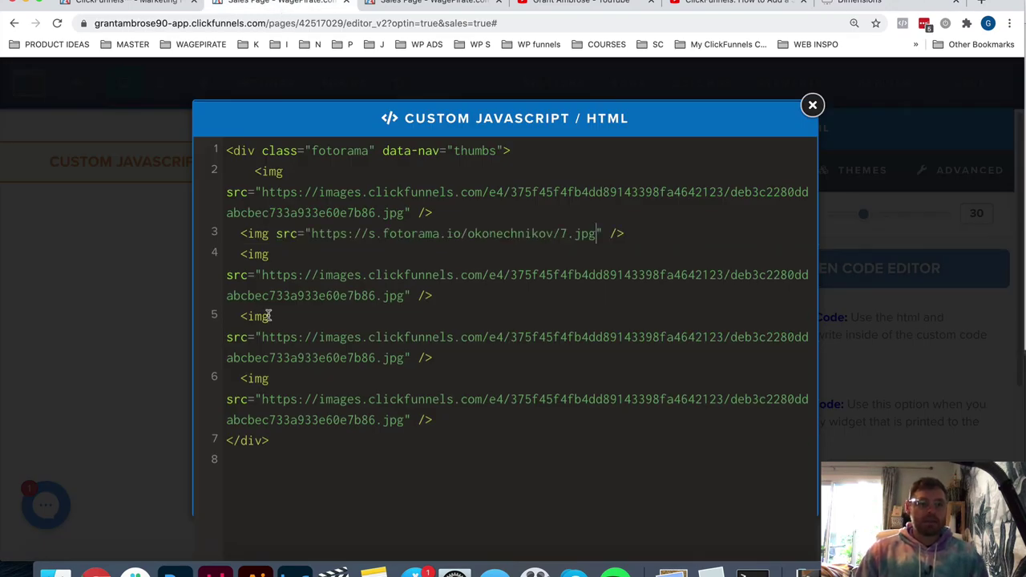
Close the code editor, save the sales page and preview the slider with the Fotorama sample image as its second slide.
{"action": "left_click", "coordinate": [74, 294]}
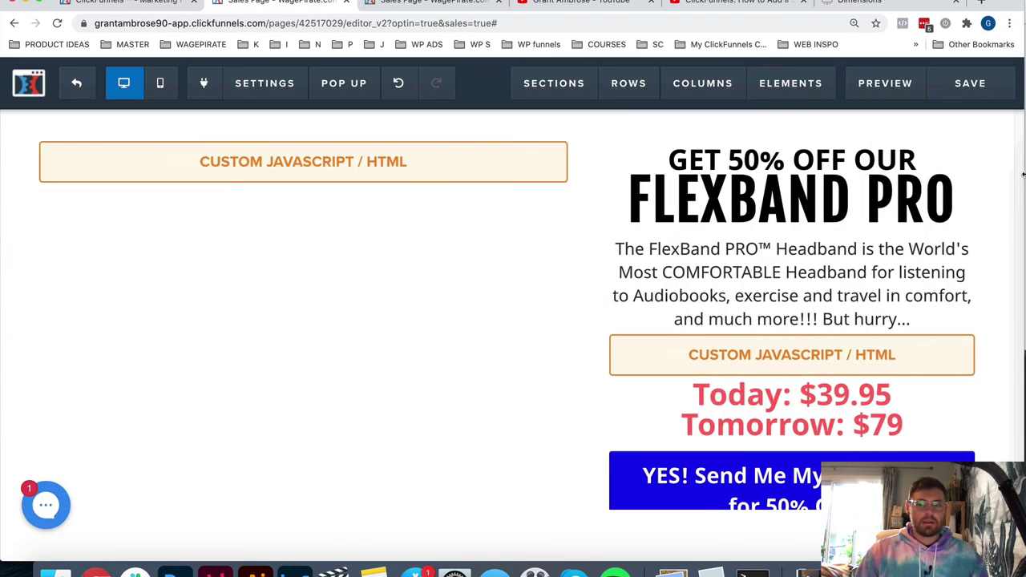
{"action": "left_click", "coordinate": [1001, 82]}
{"action": "left_click", "coordinate": [878, 85]}
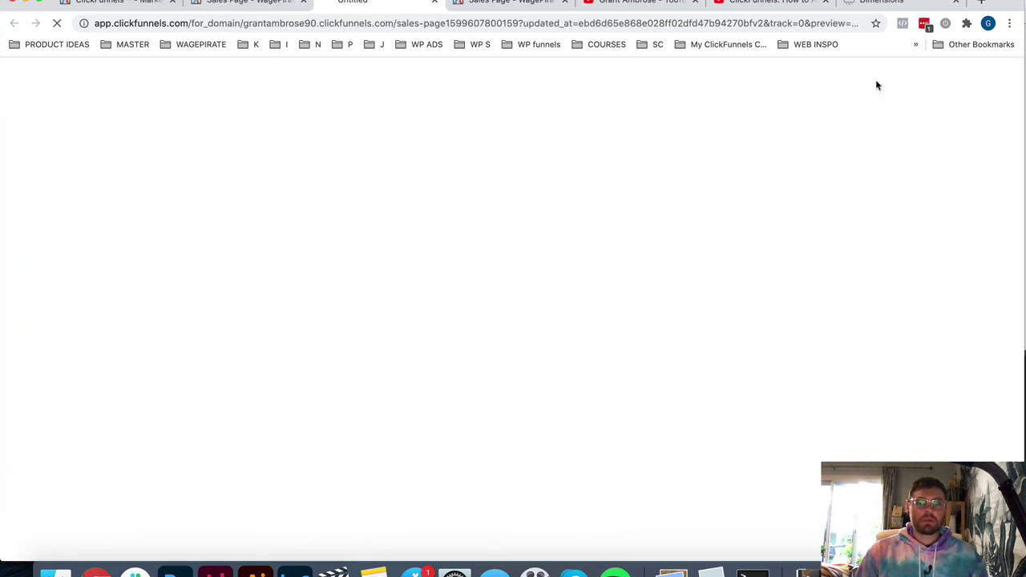
{"action": "scroll", "coordinate": [848, 329], "scroll_direction": "down", "scroll_amount": 5}
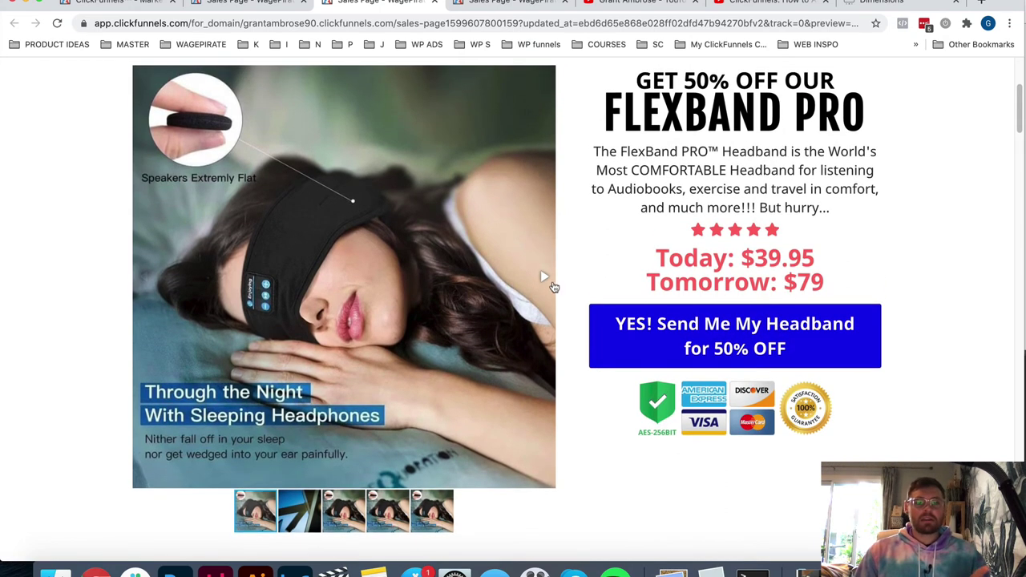
{"action": "left_click", "coordinate": [546, 278]}
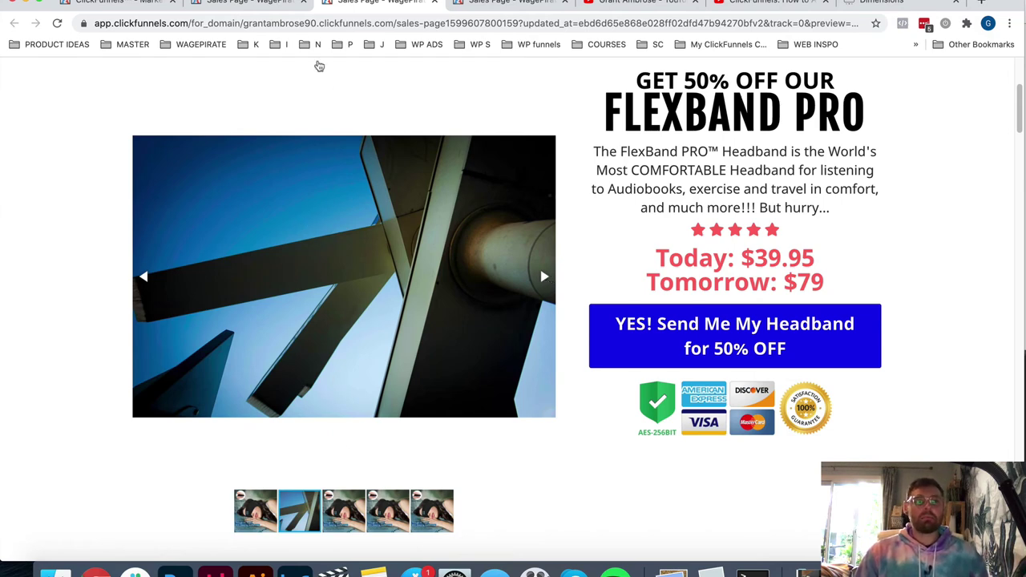
{"action": "left_click", "coordinate": [260, 8]}
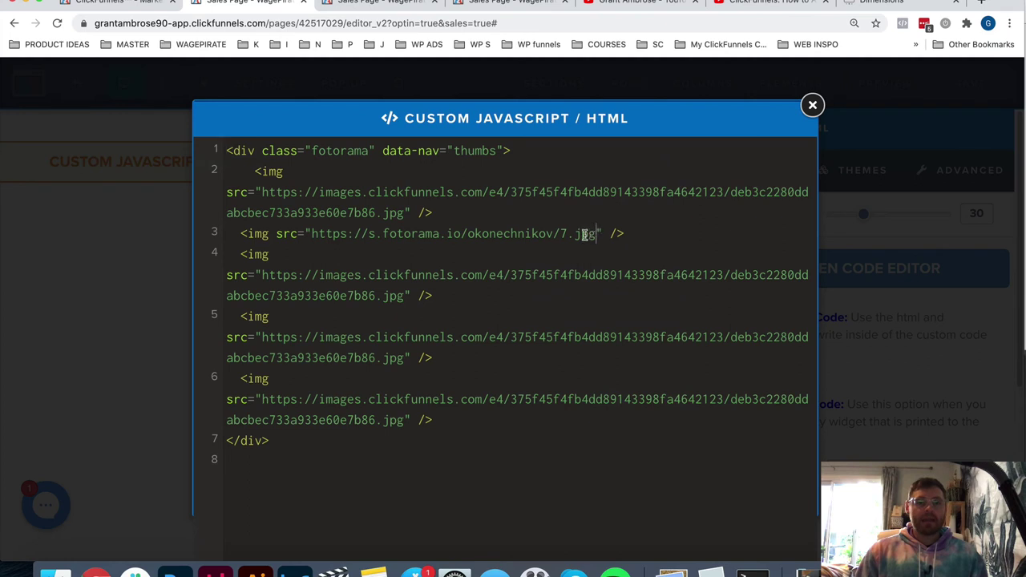
{"action": "left_click_drag", "start_coordinate": [596, 233], "coordinate": [313, 233]}
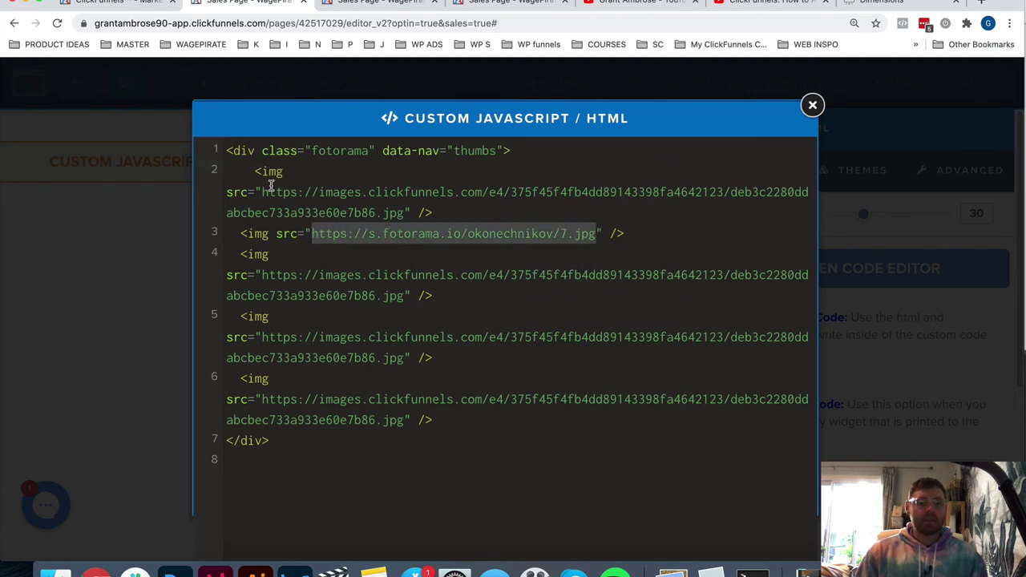
{"action": "left_click_drag", "start_coordinate": [263, 192], "coordinate": [400, 213]}
{"action": "key", "text": "super+v"}
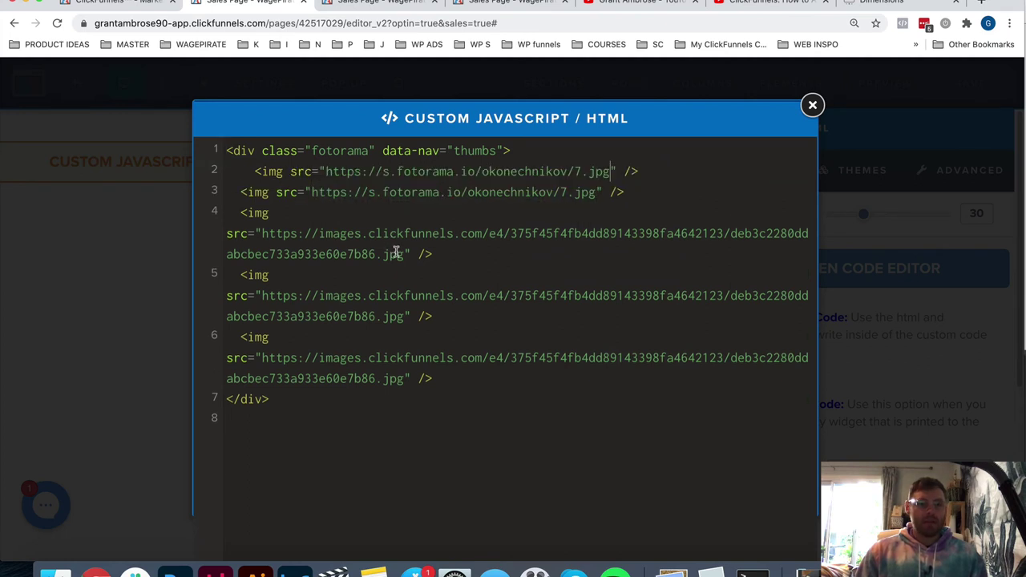
Replace the second image's src URL with the ClickFunnels headband image URL copied from the third image.
{"action": "left_click_drag", "start_coordinate": [403, 254], "coordinate": [261, 233]}
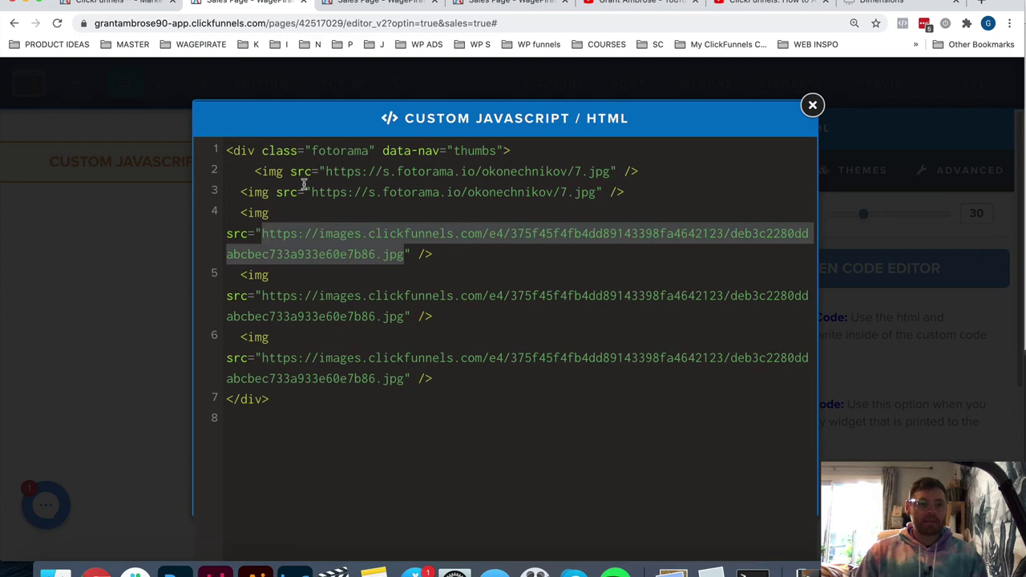
{"action": "key", "text": "super+c"}
{"action": "left_click_drag", "start_coordinate": [311, 192], "coordinate": [599, 193]}
{"action": "key", "text": "super+v"}
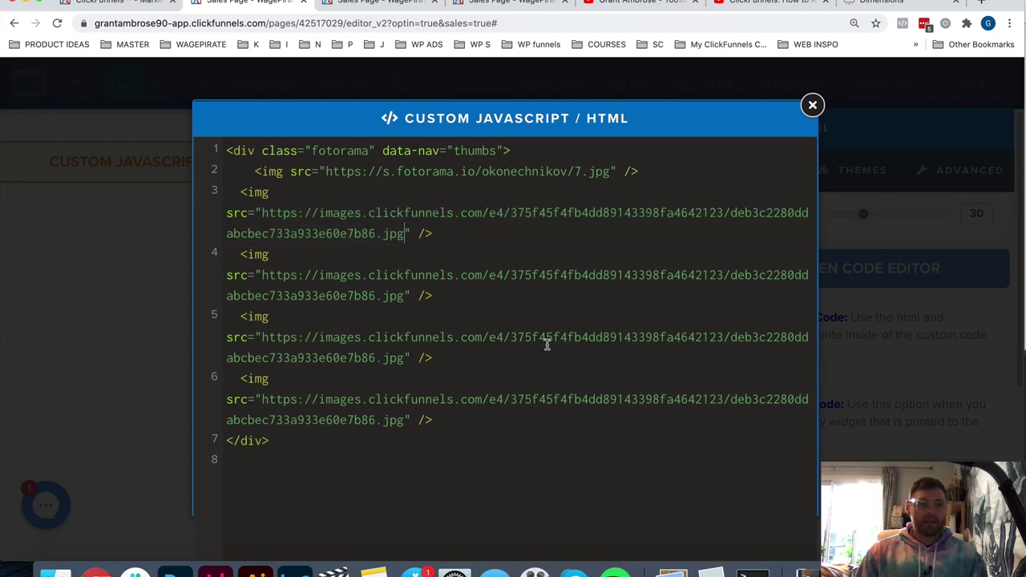
{"action": "left_click_drag", "start_coordinate": [331, 209], "coordinate": [389, 419]}
{"action": "left_click", "coordinate": [390, 420]}
{"action": "left_click_drag", "start_coordinate": [603, 175], "coordinate": [293, 171]}
{"action": "left_click", "coordinate": [366, 177]}
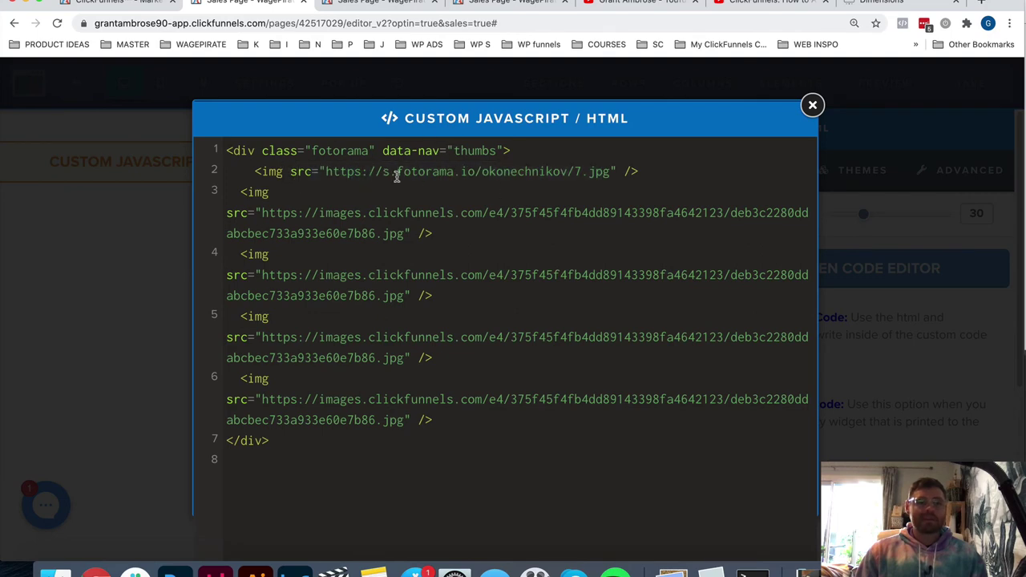
Close the code editor, save the page and preview how the slider scales the other slides with the sample image first.
{"action": "left_click", "coordinate": [110, 269]}
{"action": "left_click", "coordinate": [980, 86]}
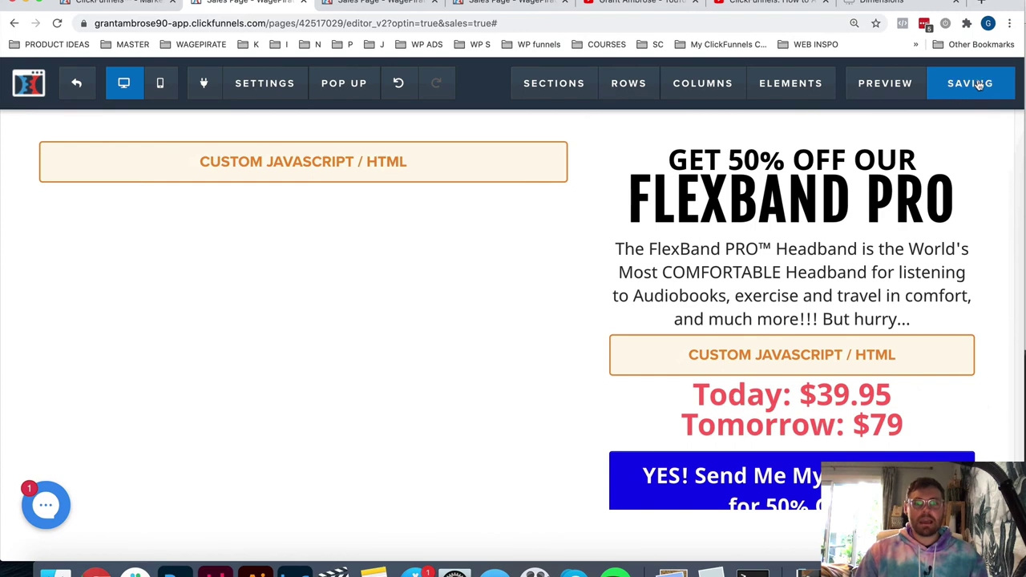
{"action": "left_click", "coordinate": [879, 83]}
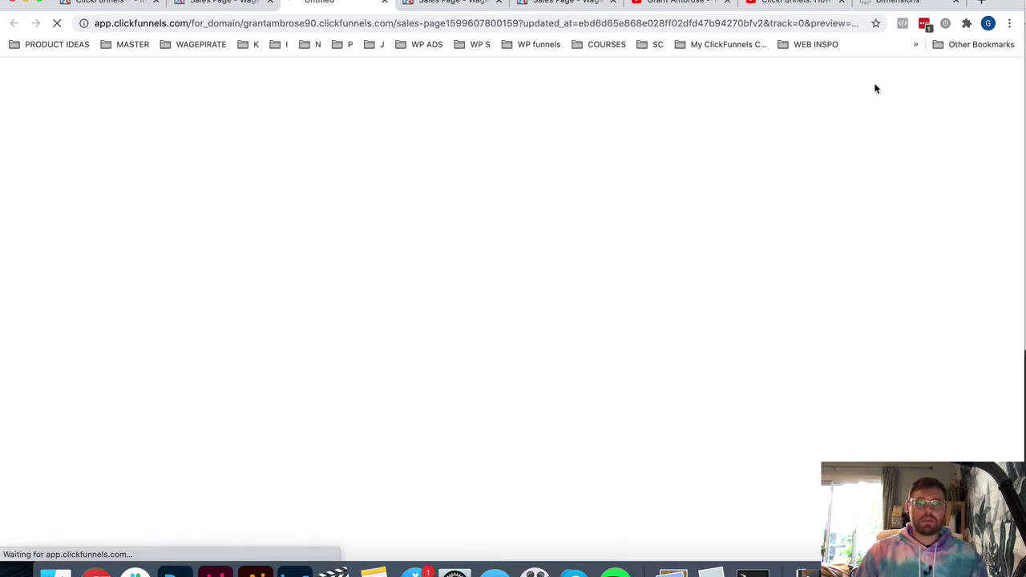
{"action": "scroll", "coordinate": [429, 291], "scroll_direction": "down", "scroll_amount": 3}
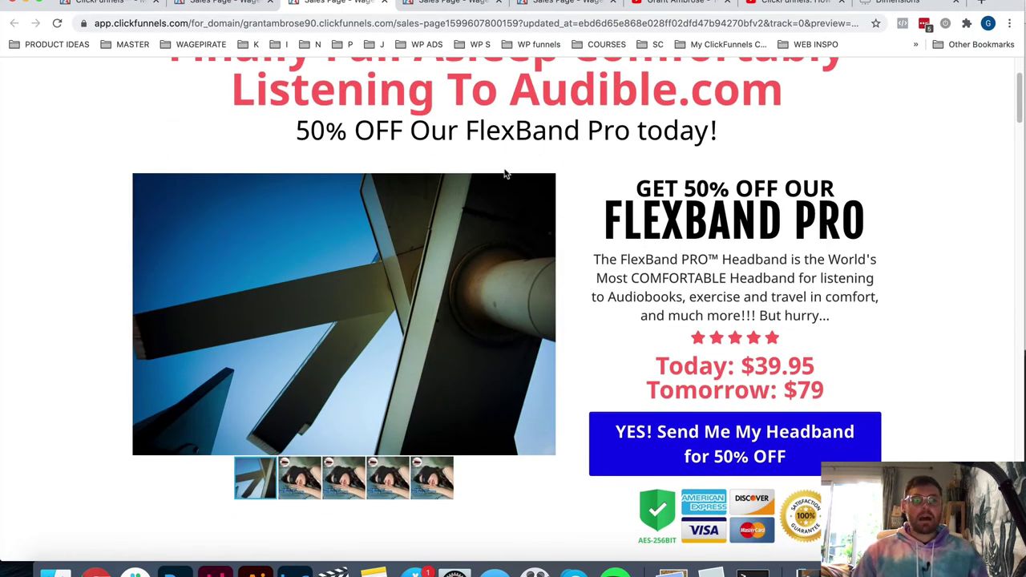
{"action": "left_click", "coordinate": [545, 315]}
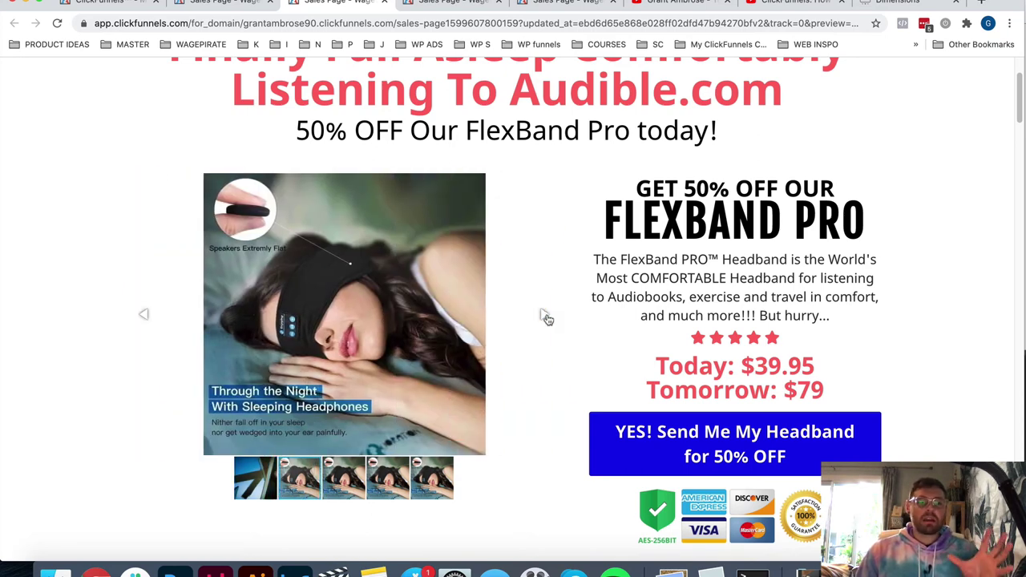
{"action": "left_click", "coordinate": [546, 317]}
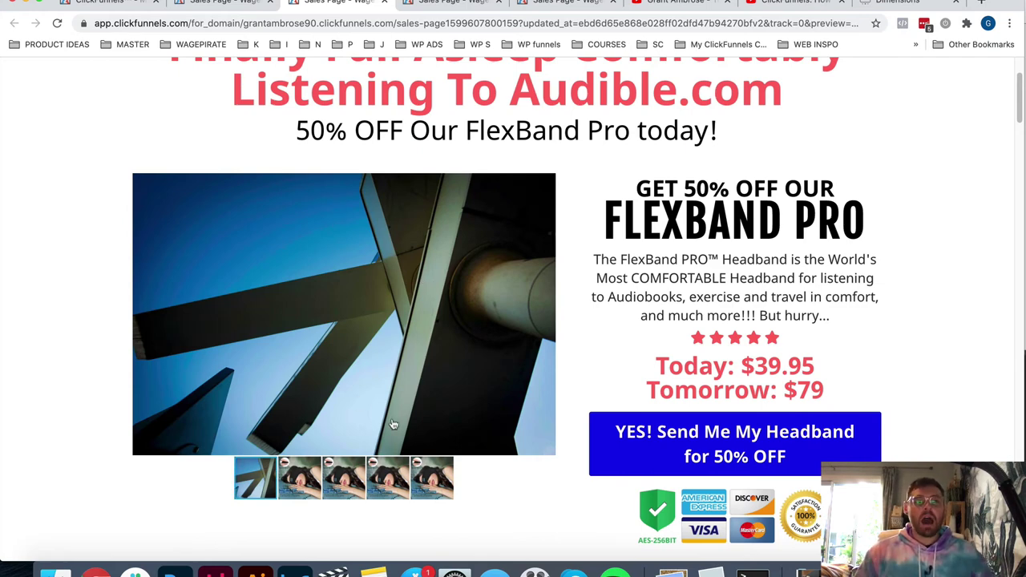
Switch to the Fotorama Dimensions page, examine its Responsive section and check the example slider while resizing a separate window of the page.
{"action": "key", "text": "super+9"}
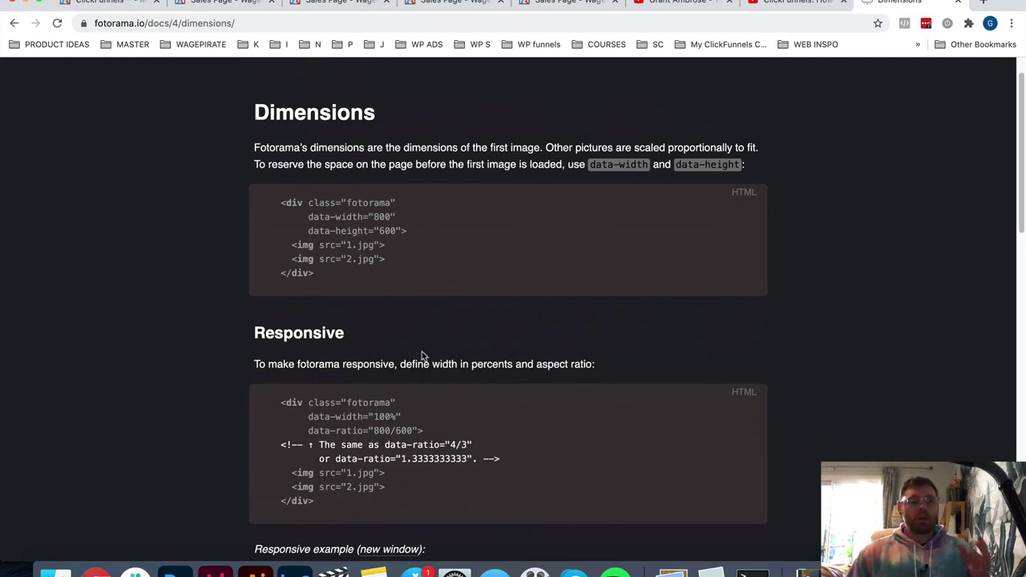
{"action": "left_click_drag", "start_coordinate": [283, 333], "coordinate": [345, 334]}
{"action": "scroll", "coordinate": [292, 249], "scroll_direction": "down", "scroll_amount": 4}
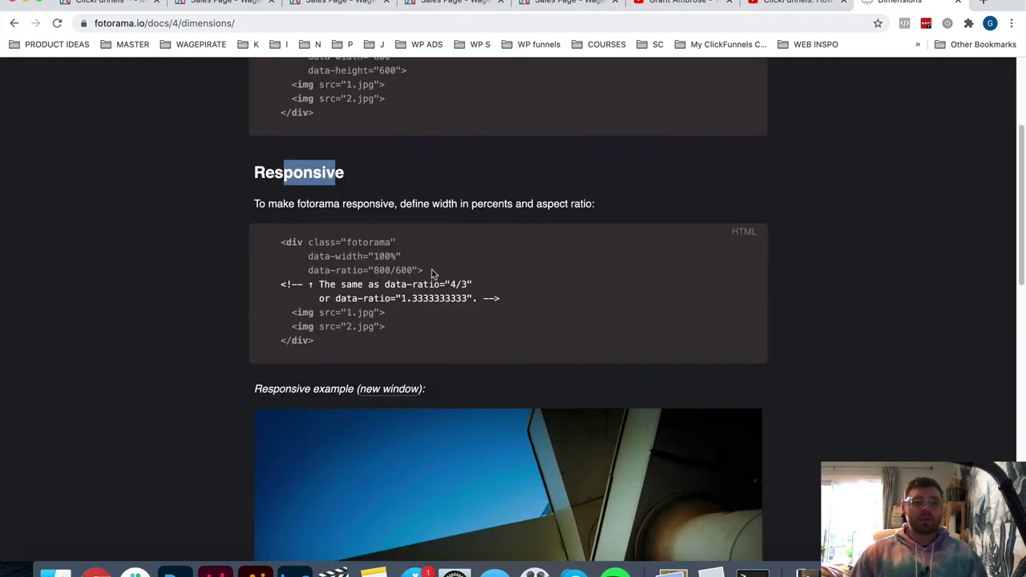
{"action": "scroll", "coordinate": [431, 274], "scroll_direction": "down", "scroll_amount": 4}
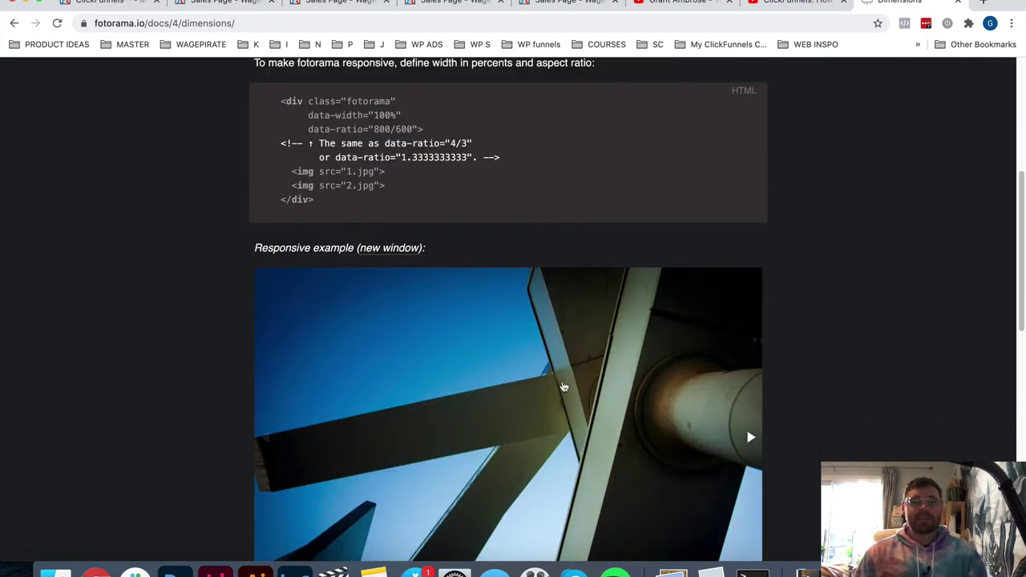
{"action": "scroll", "coordinate": [776, 326], "scroll_direction": "down", "scroll_amount": 1}
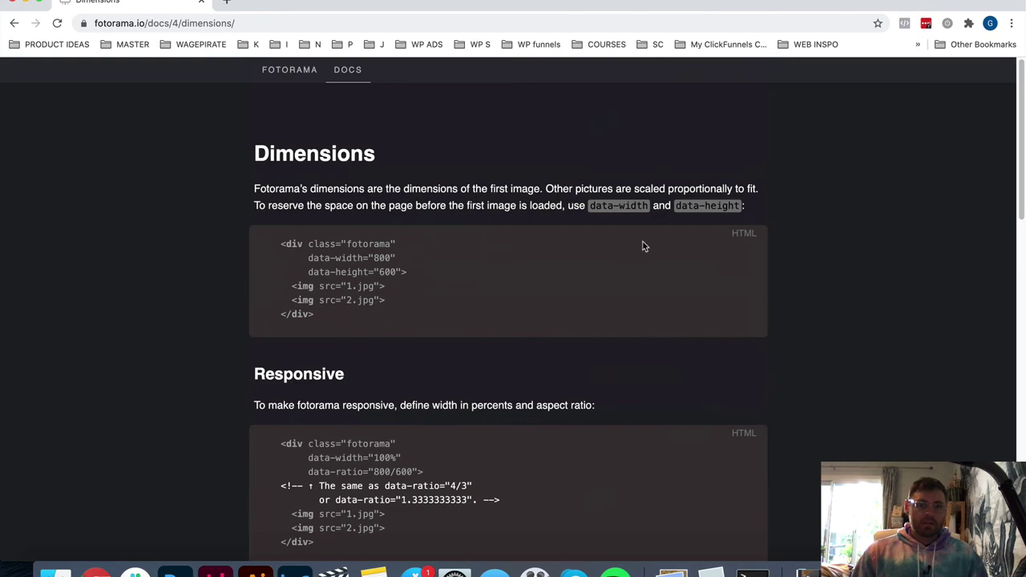
{"action": "scroll", "coordinate": [644, 245], "scroll_direction": "down", "scroll_amount": 10}
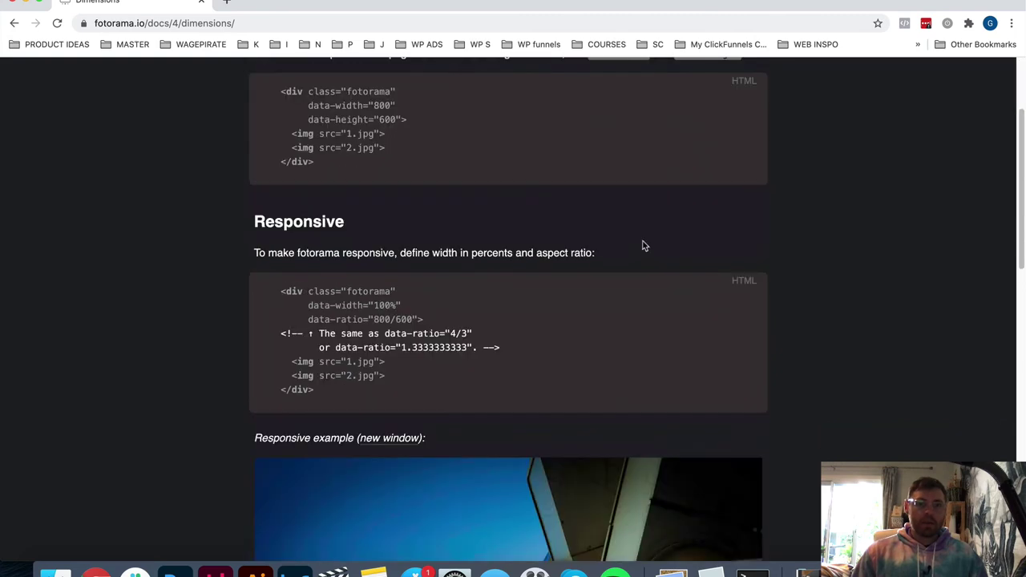
{"action": "mouse_move", "coordinate": [1024, 350]}
{"action": "left_mouse_down"}
{"action": "mouse_move", "coordinate": [324, 350]}
{"action": "mouse_move", "coordinate": [367, 361]}
{"action": "mouse_move", "coordinate": [1024, 361]}
{"action": "left_mouse_up"}
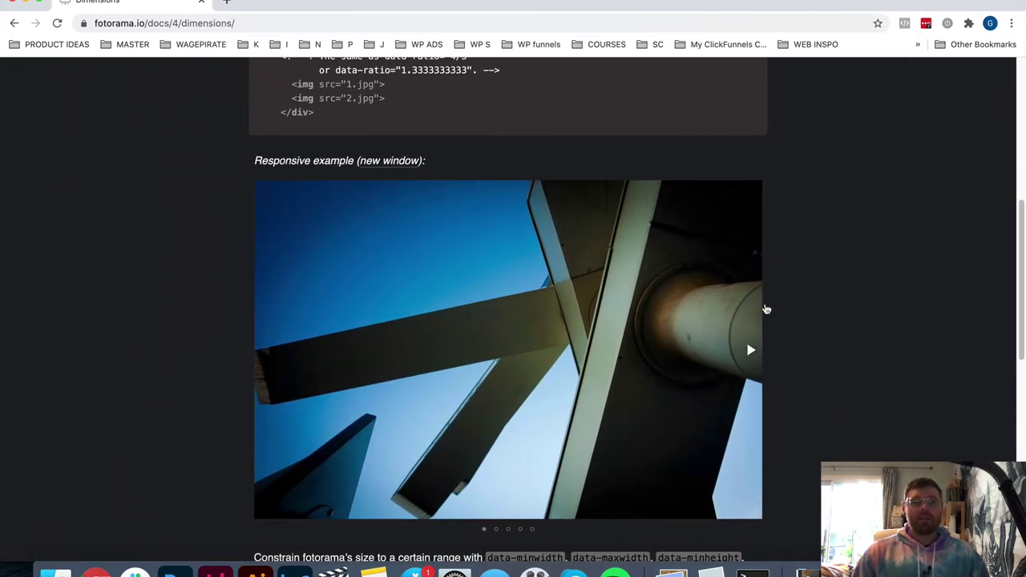
Examine the Responsive code sample's width in percents and aspect ratio attributes, data-width="100%" and data-ratio="800/600".
{"action": "scroll", "coordinate": [553, 257], "scroll_direction": "up", "scroll_amount": 5}
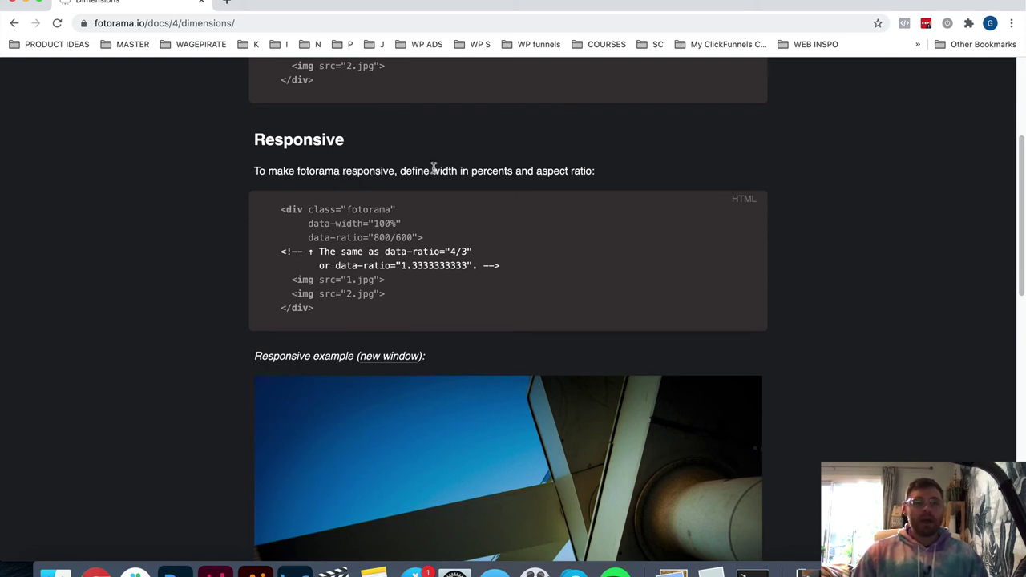
{"action": "left_click_drag", "start_coordinate": [433, 170], "coordinate": [597, 170]}
{"action": "left_click", "coordinate": [513, 248]}
{"action": "left_click_drag", "start_coordinate": [318, 224], "coordinate": [401, 224]}
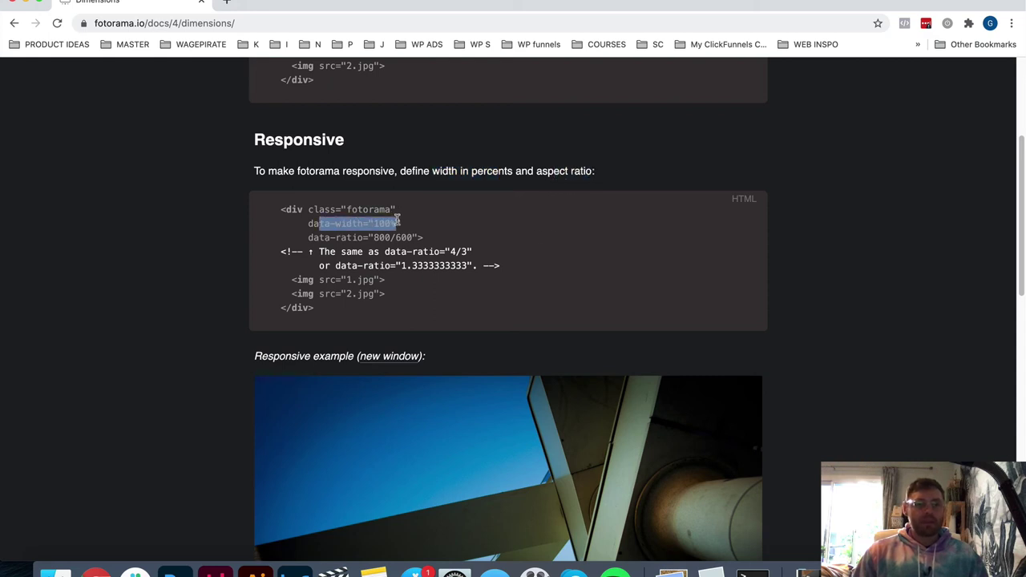
{"action": "left_click_drag", "start_coordinate": [324, 237], "coordinate": [412, 236]}
{"action": "scroll", "coordinate": [818, 297], "scroll_direction": "down", "scroll_amount": 1}
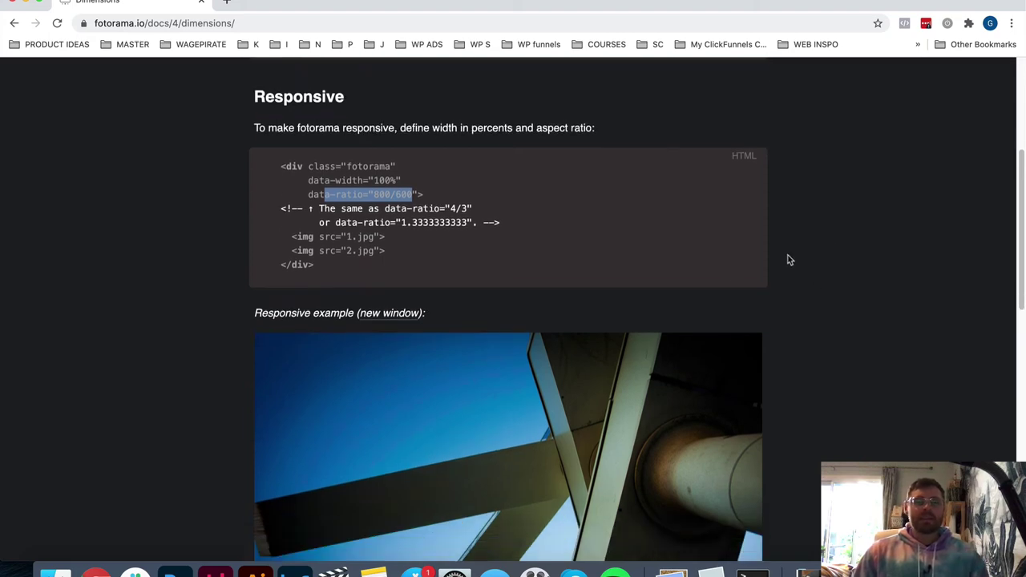
{"action": "scroll", "coordinate": [788, 255], "scroll_direction": "down", "scroll_amount": 3}
Switch to the sales page preview and resize its window to check whether the slider adapts to the width.
{"action": "left_click", "coordinate": [327, 10]}
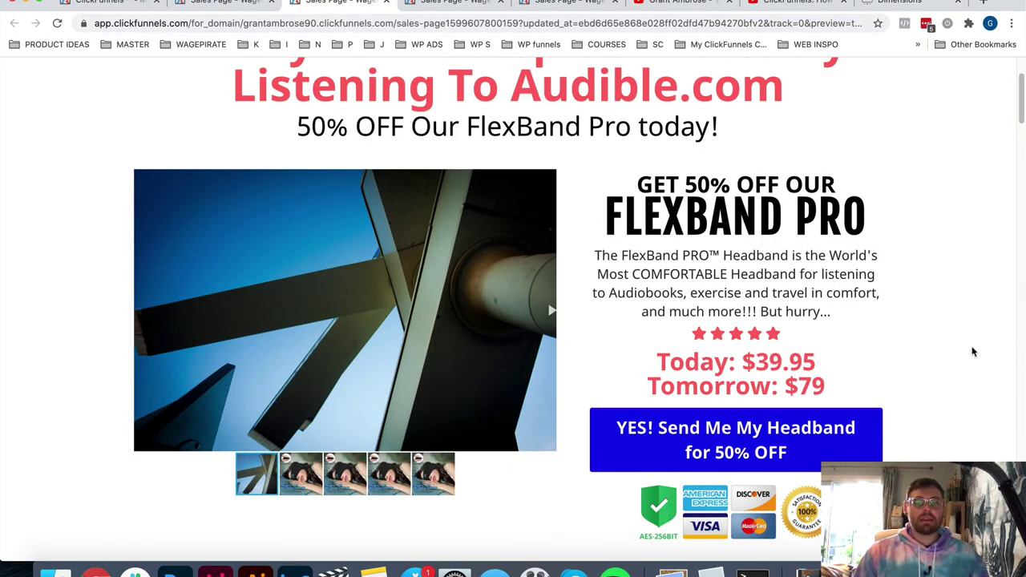
{"action": "key", "text": "ctrl+alt+Left"}
{"action": "left_click_drag", "start_coordinate": [327, 355], "coordinate": [1018, 353]}
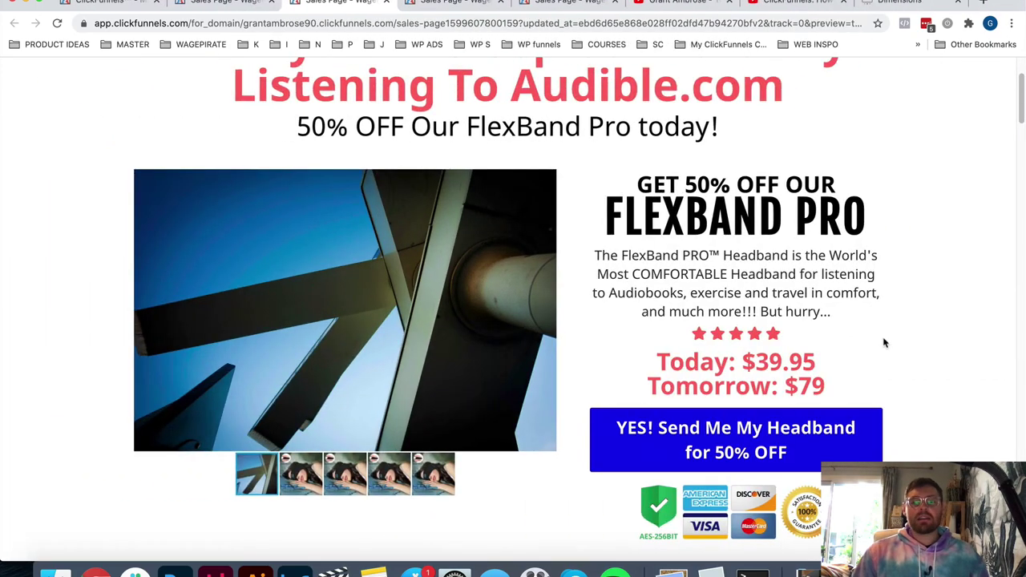
{"action": "scroll", "coordinate": [967, 302], "scroll_direction": "down", "scroll_amount": 1}
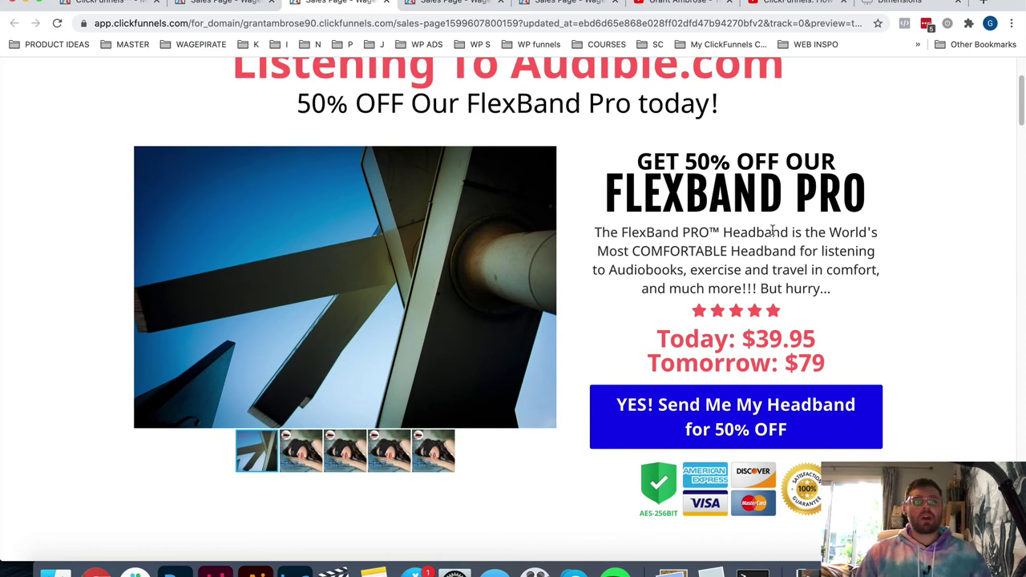
Switch to the Fotorama Dimensions page and copy data-width="100%" and data-ratio="800/600" from the Responsive code sample.
{"action": "left_click", "coordinate": [902, 8]}
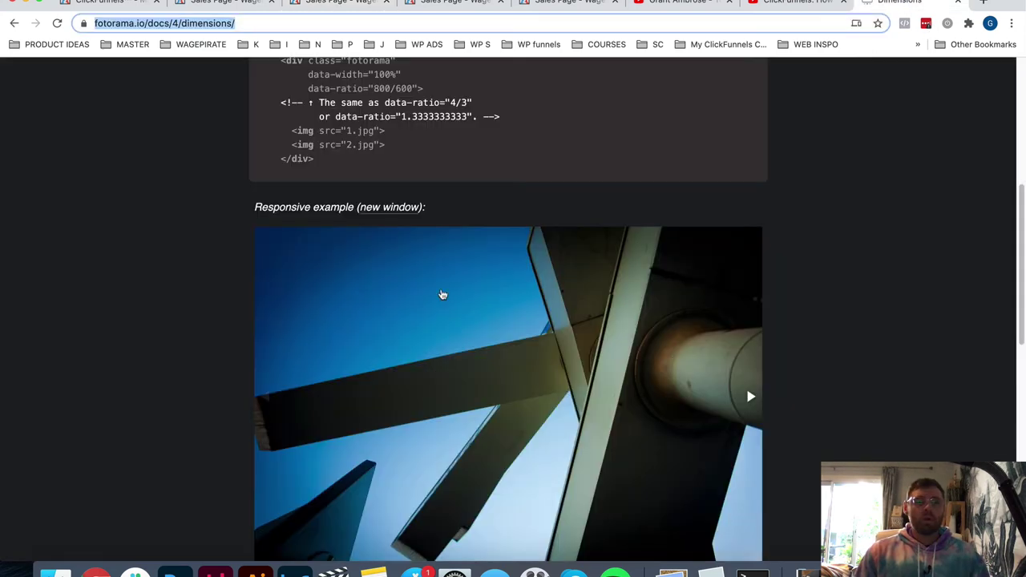
{"action": "scroll", "coordinate": [447, 192], "scroll_direction": "up", "scroll_amount": 1}
{"action": "scroll", "coordinate": [447, 192], "scroll_direction": "up", "scroll_amount": 1}
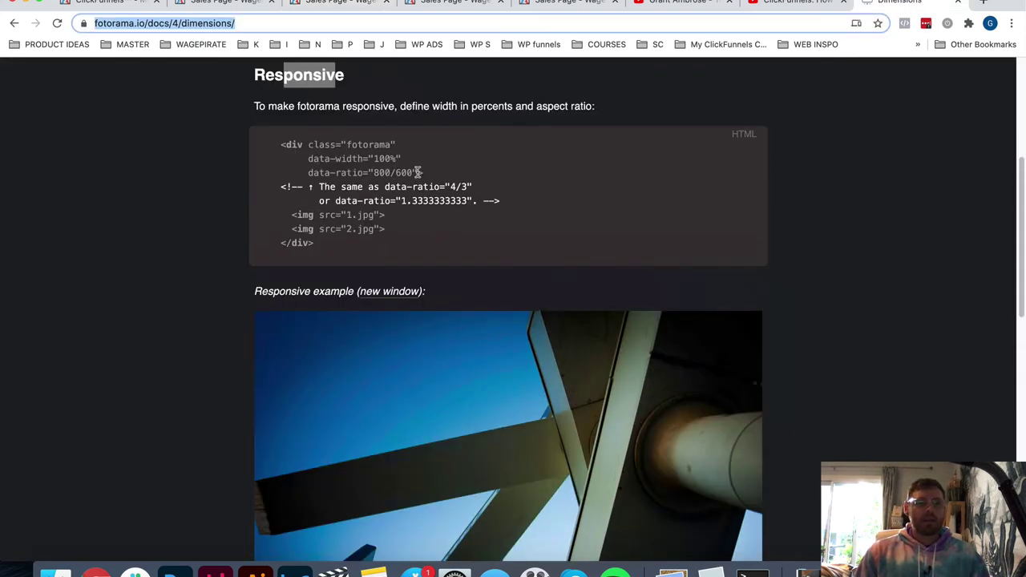
{"action": "left_click_drag", "start_coordinate": [416, 172], "coordinate": [310, 159]}
{"action": "key", "text": "super+c"}
Switch to the sales page editor, open the slider's custom HTML code and insert the copied data-width="100%" and data-ratio="800/600" attributes after data-nav="thumbs".
{"action": "left_click", "coordinate": [226, 4]}
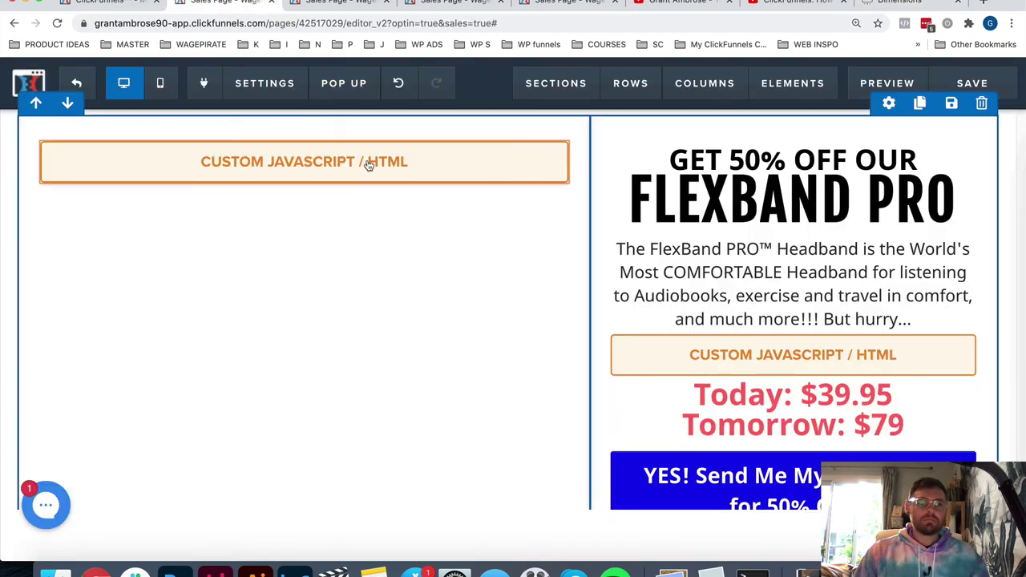
{"action": "left_click", "coordinate": [307, 161]}
{"action": "left_click", "coordinate": [805, 268]}
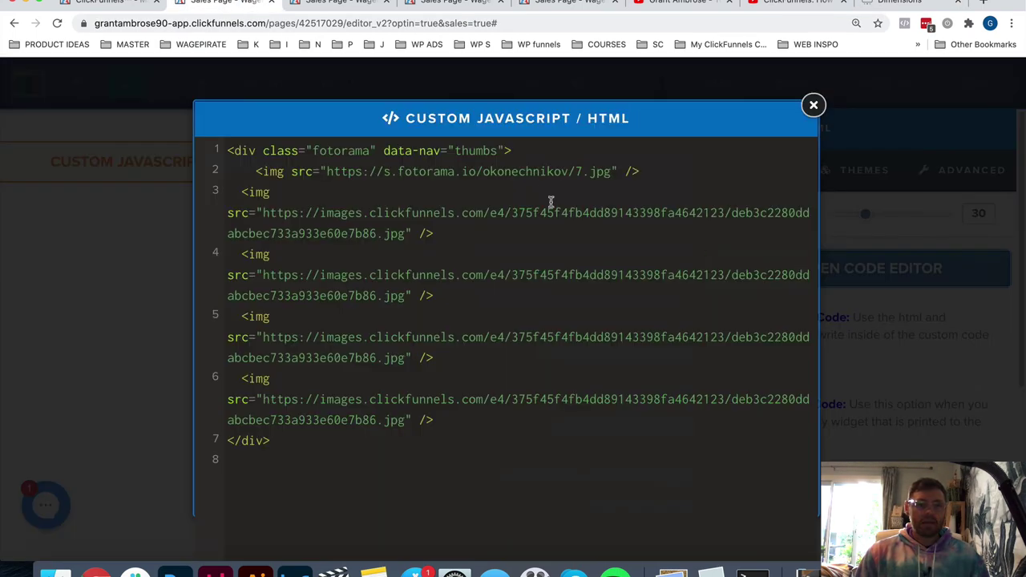
{"action": "left_click", "coordinate": [503, 151]}
{"action": "key", "text": "super+v"}
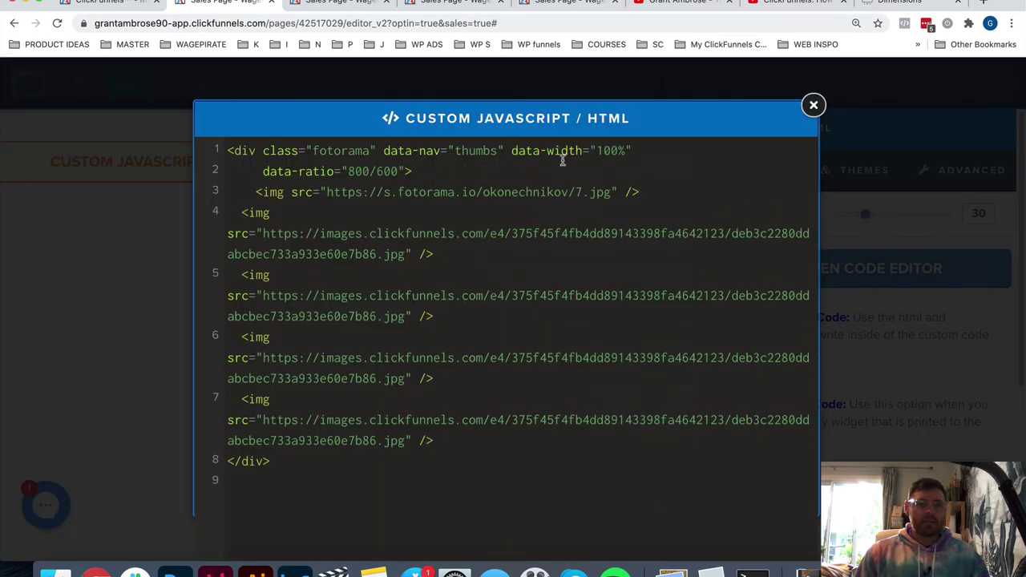
Write the example ratios 4:3 and 16:9 after the opening fotorama div tag and expand the second to 1600:900.
{"action": "left_click", "coordinate": [613, 157]}
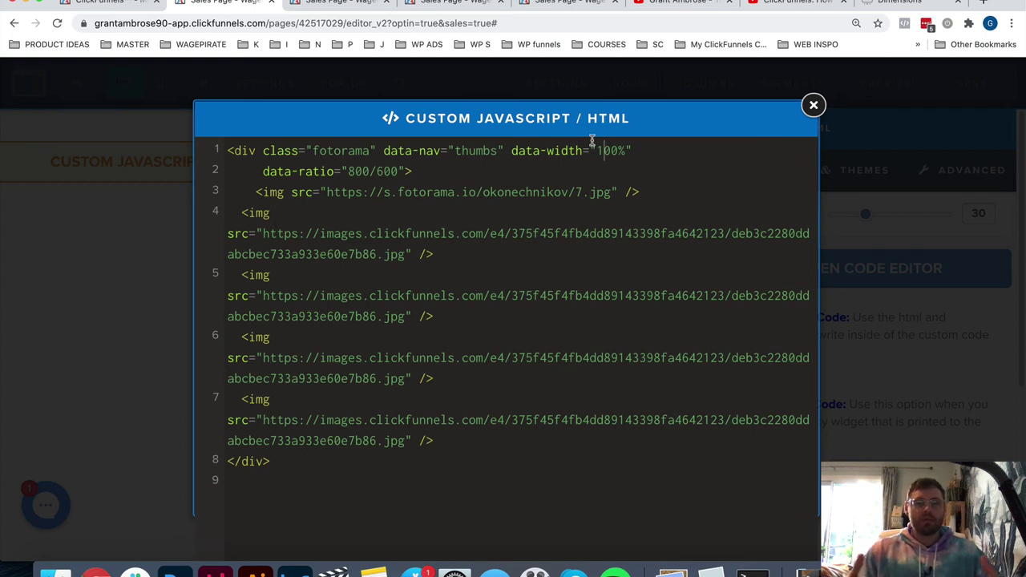
{"action": "double_click", "coordinate": [349, 172]}
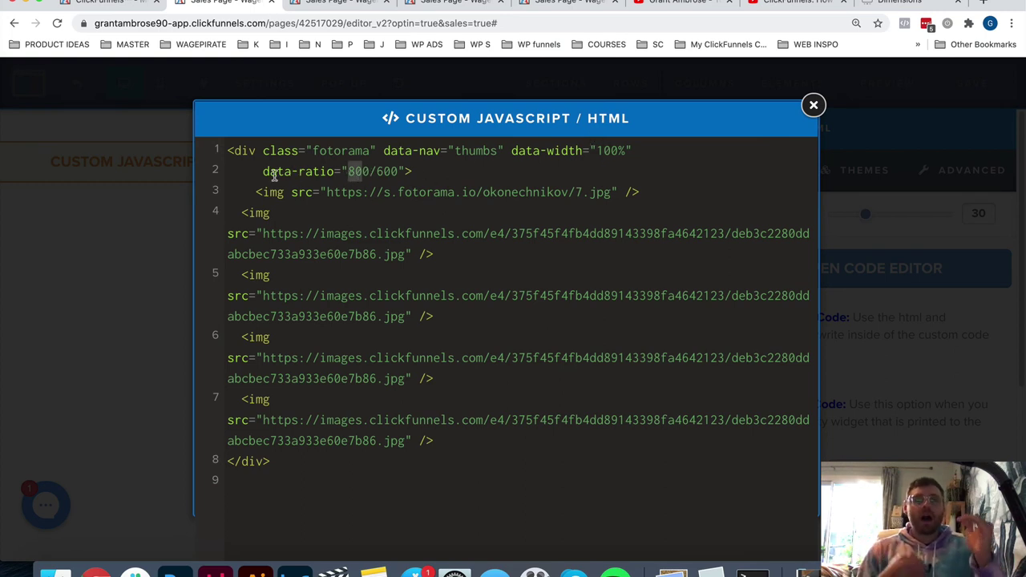
{"action": "left_click", "coordinate": [368, 171]}
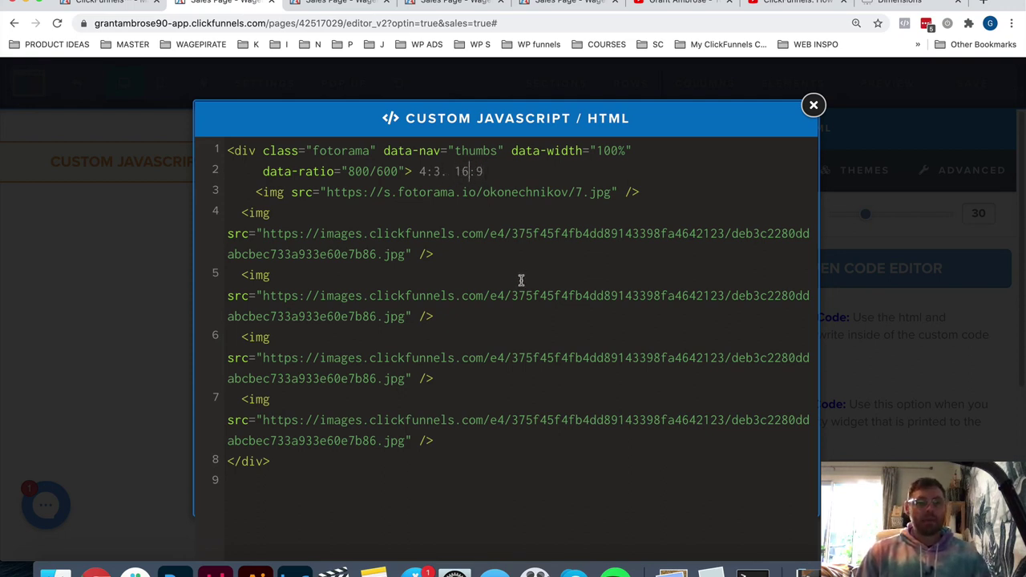
{"action": "left_click", "coordinate": [475, 170]}
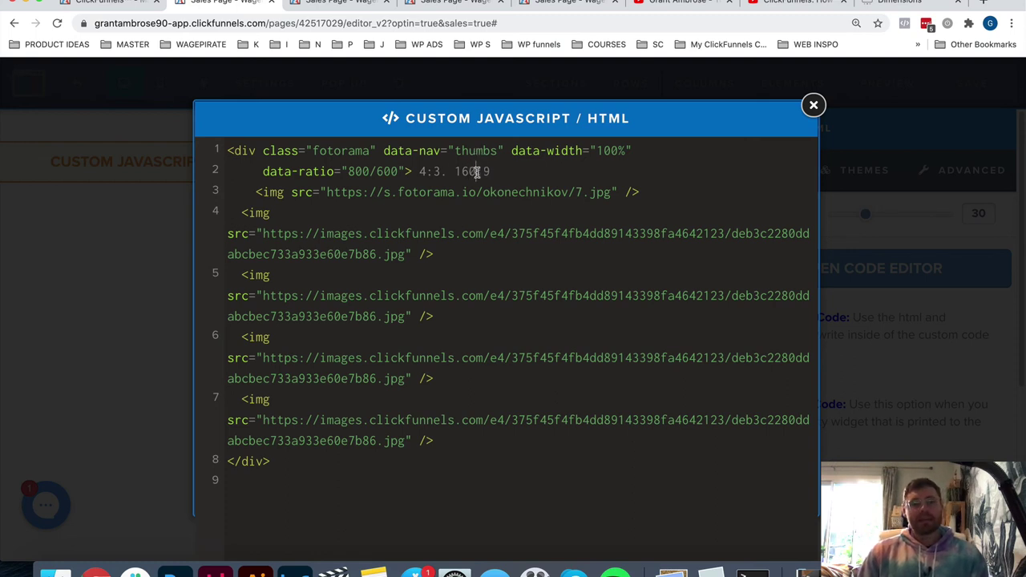
{"action": "type", "text": "00"}
{"action": "left_click", "coordinate": [508, 170]}
{"action": "type", "text": "00"}
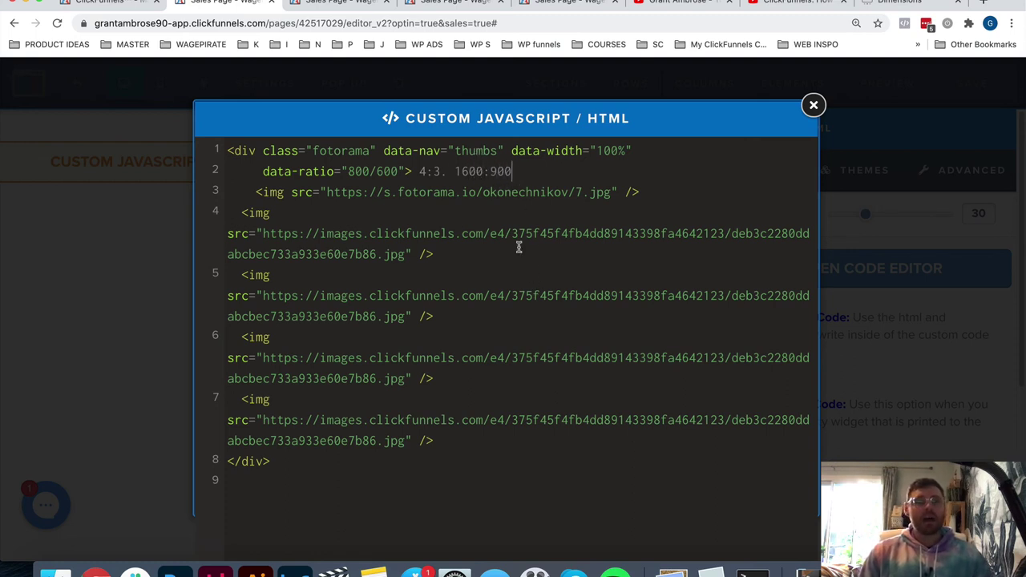
Delete the example ratios written after the opening fotorama div tag.
{"action": "double_click", "coordinate": [468, 171]}
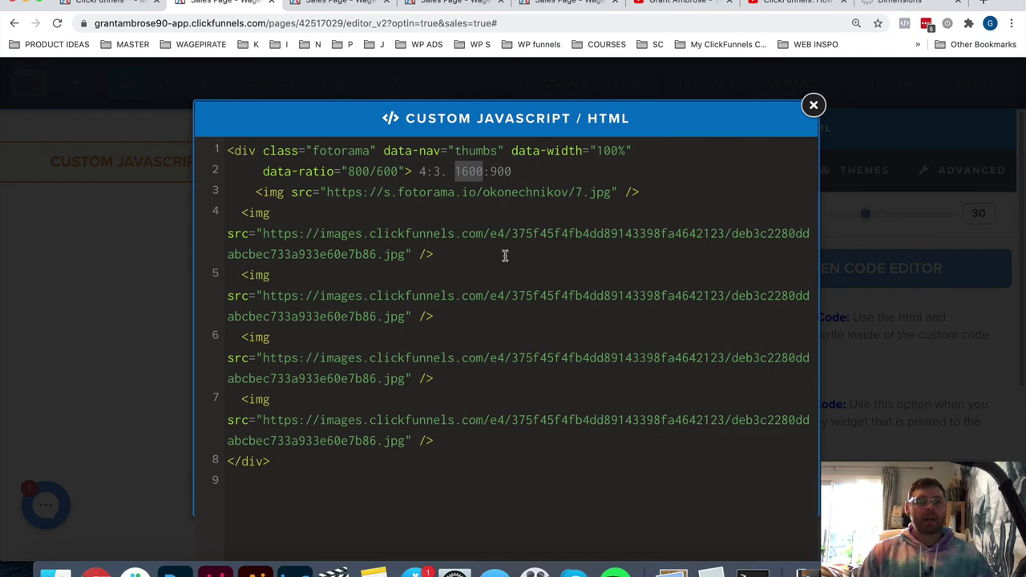
{"action": "left_click_drag", "start_coordinate": [513, 174], "coordinate": [422, 171]}
{"action": "key", "text": "BackSpace"}
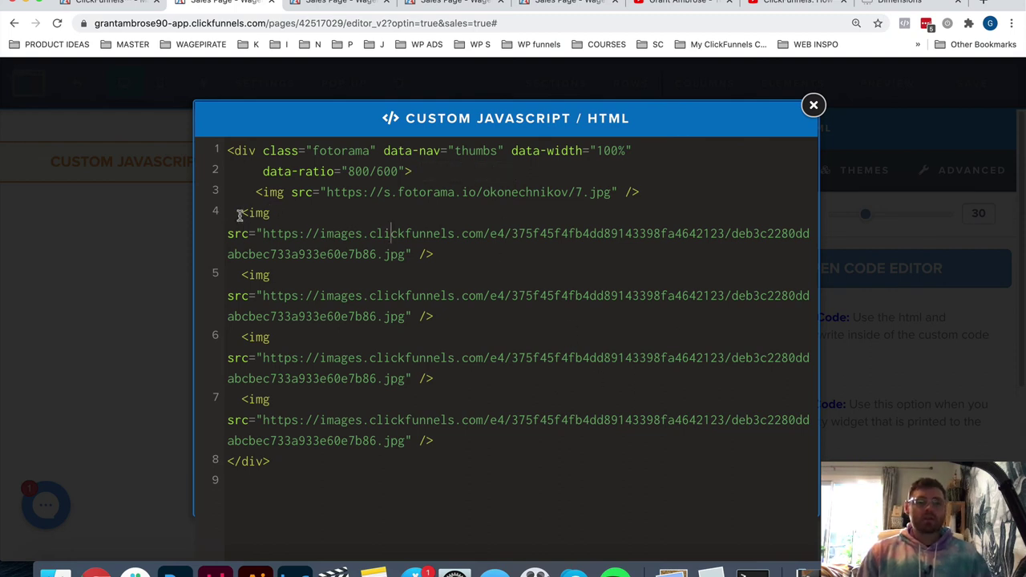
Compare the ClickFunnels image lines with the slider's ratio and set data-ratio to 1300/500.
{"action": "left_click_drag", "start_coordinate": [241, 212], "coordinate": [482, 442]}
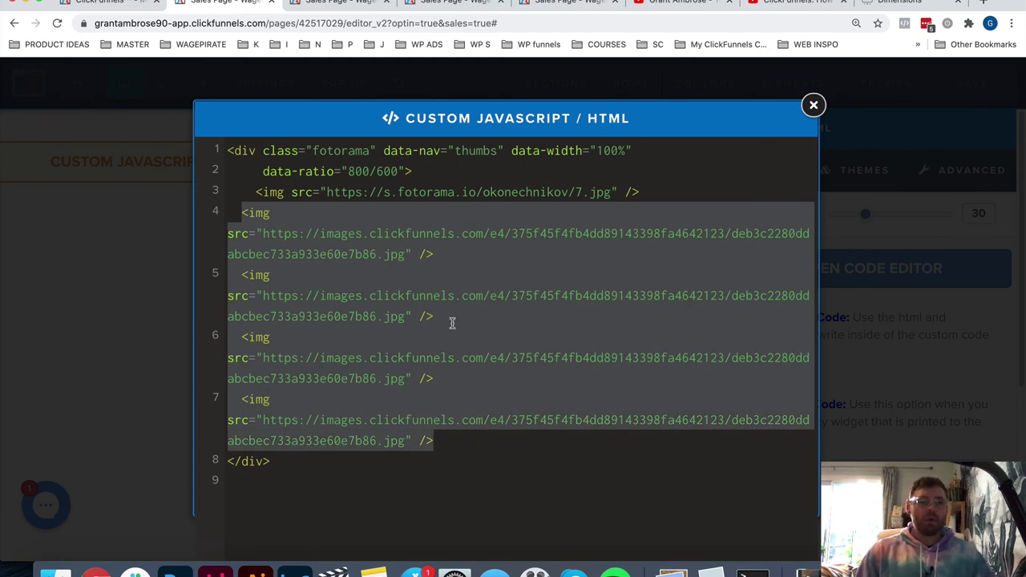
{"action": "double_click", "coordinate": [358, 171]}
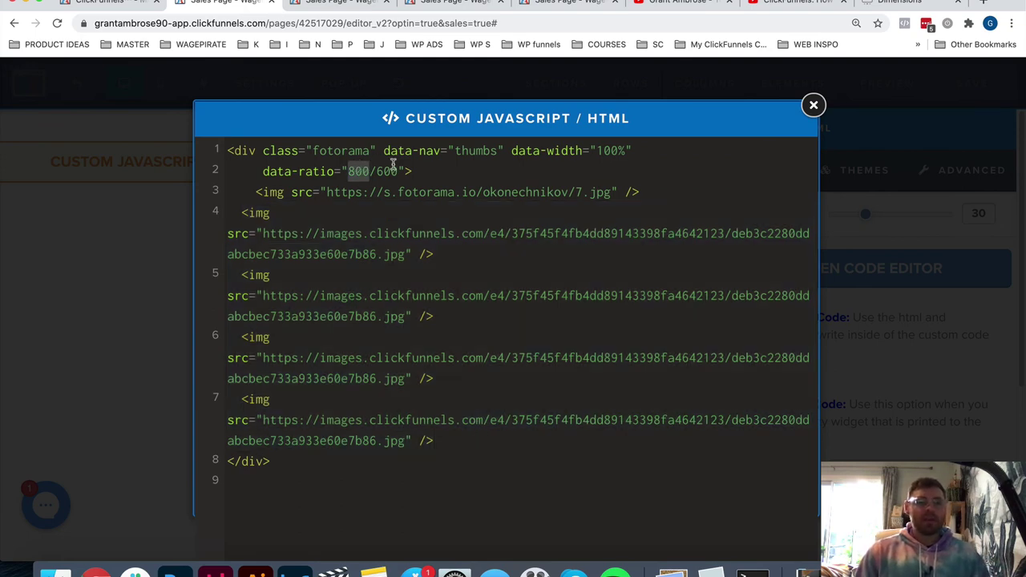
{"action": "left_click", "coordinate": [385, 170]}
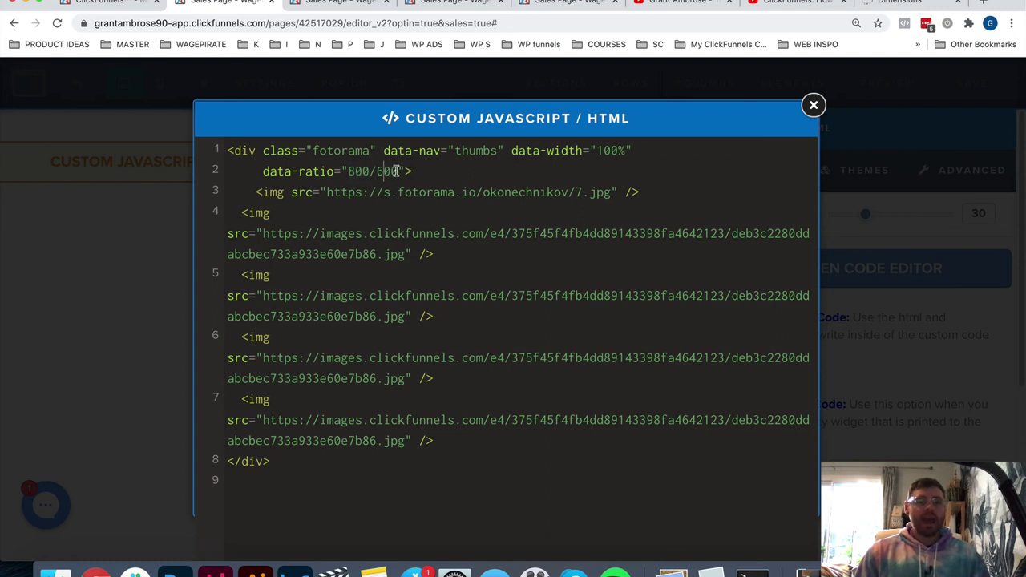
{"action": "left_click_drag", "start_coordinate": [396, 170], "coordinate": [343, 170]}
{"action": "left_click", "coordinate": [306, 233]}
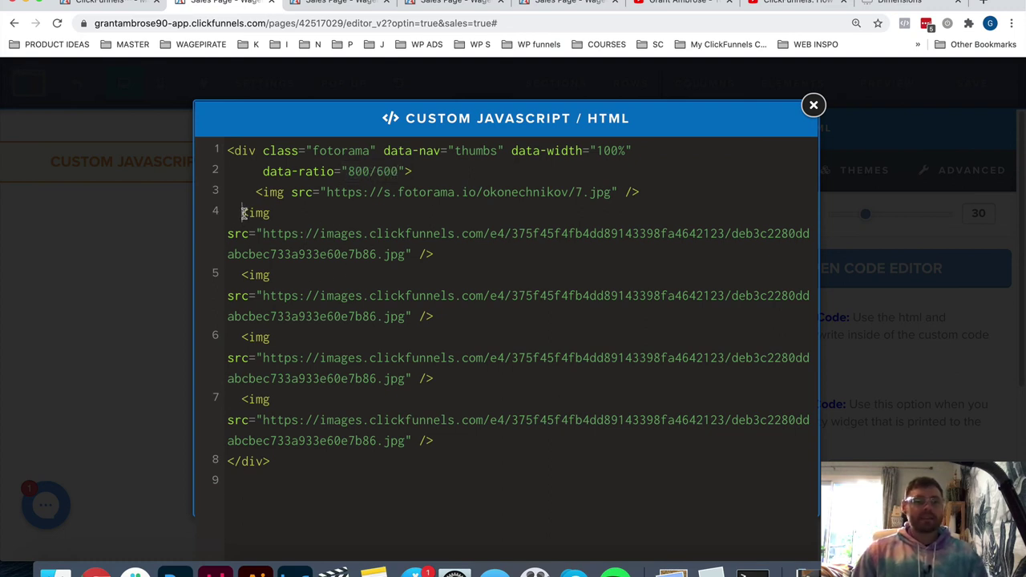
{"action": "left_click_drag", "start_coordinate": [243, 213], "coordinate": [429, 437]}
{"action": "left_click_drag", "start_coordinate": [367, 171], "coordinate": [351, 170]}
{"action": "type", "text": "130"}
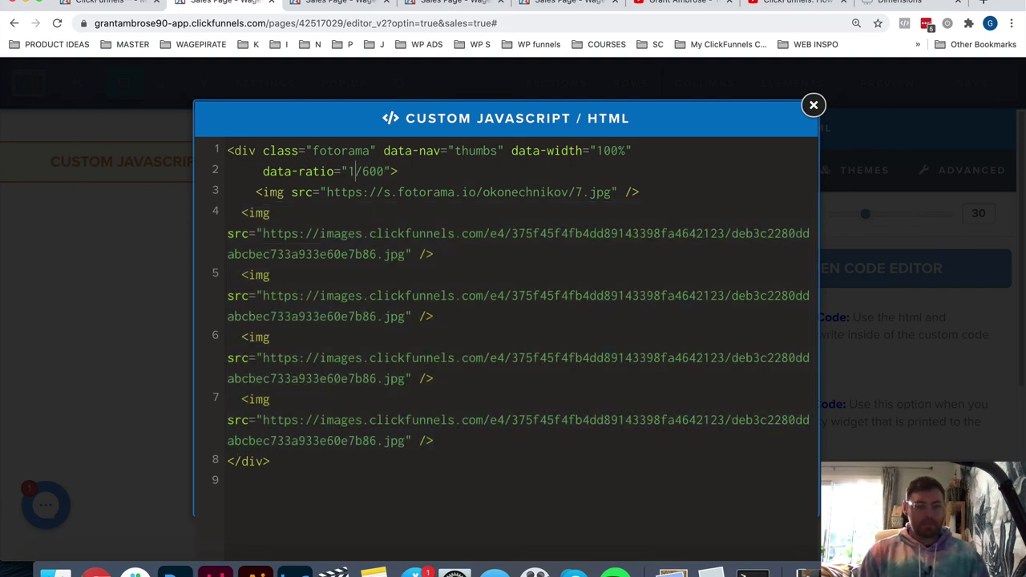
{"action": "type", "text": "0"}
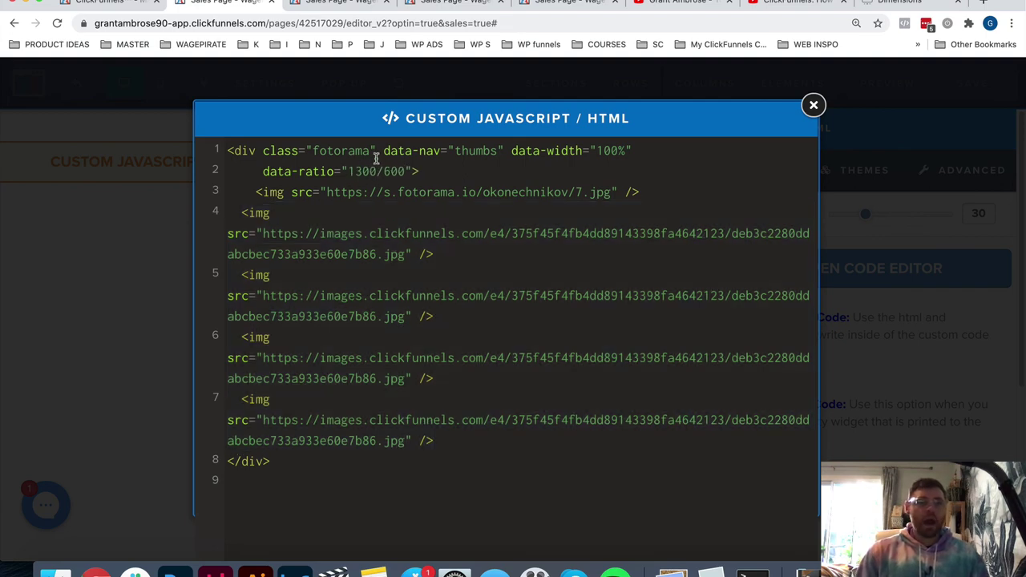
{"action": "left_click_drag", "start_coordinate": [385, 171], "coordinate": [393, 175]}
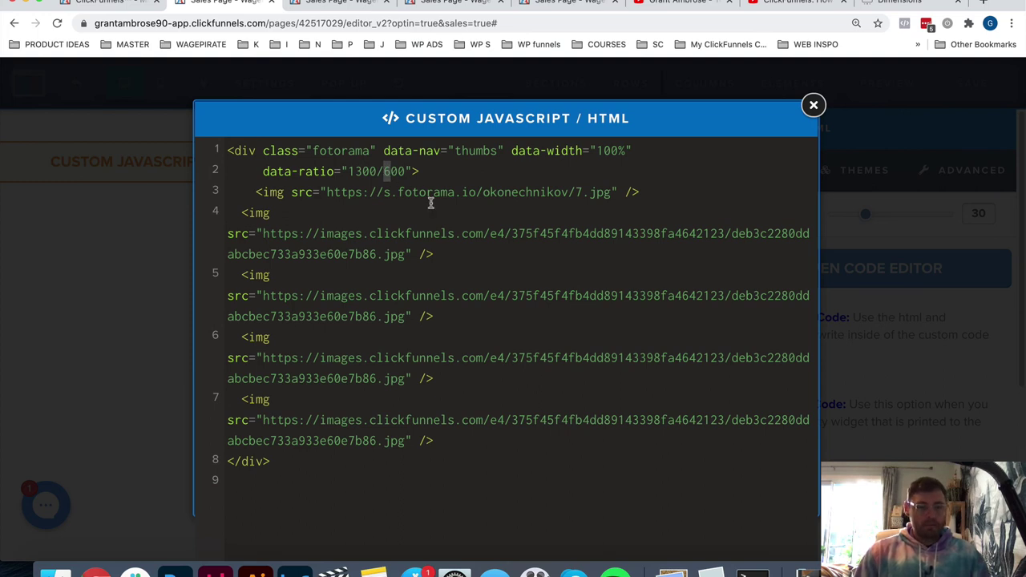
{"action": "type", "text": "7"}
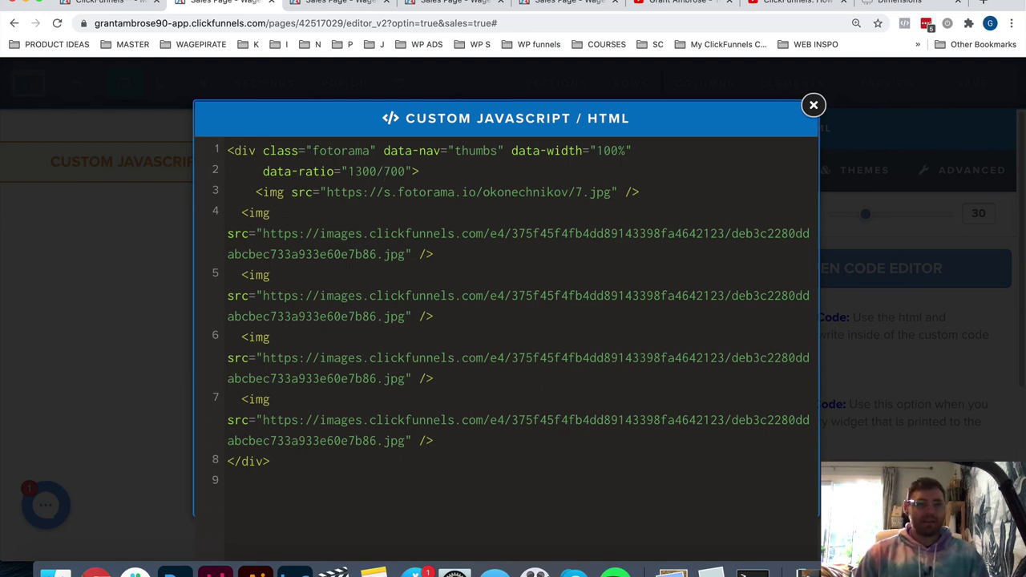
{"action": "key", "text": "BackSpace"}
{"action": "type", "text": "5"}
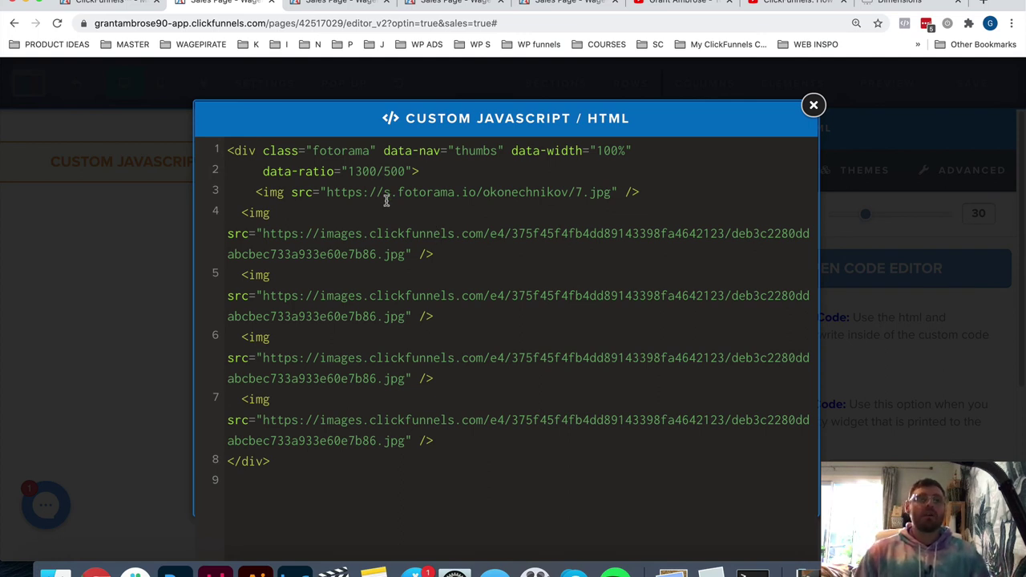
Examine how the data-ratio value in the div tag relates to the four ClickFunnels image lines.
{"action": "left_click_drag", "start_coordinate": [269, 231], "coordinate": [341, 413]}
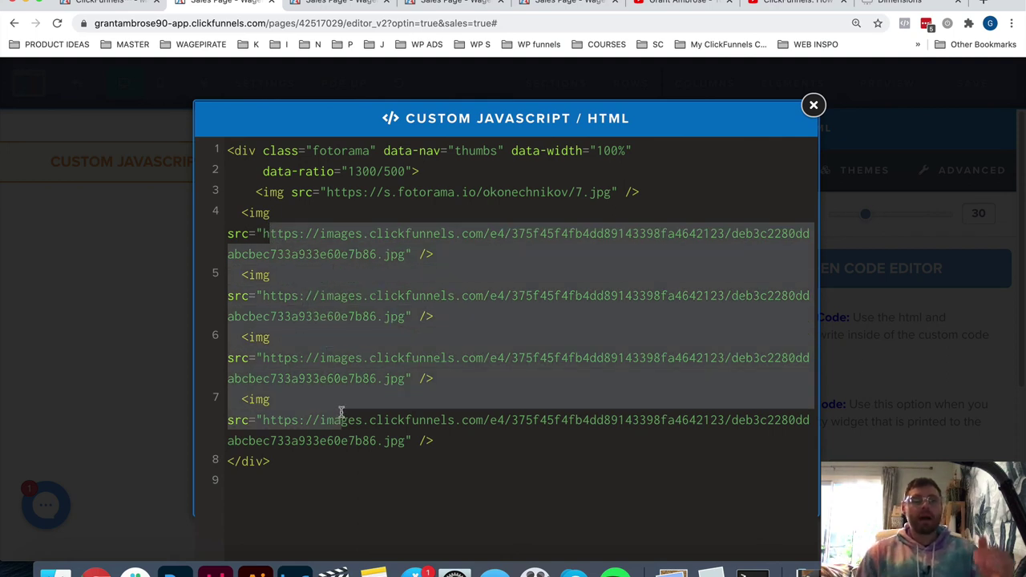
{"action": "left_click", "coordinate": [344, 169]}
{"action": "left_click_drag", "start_coordinate": [406, 171], "coordinate": [322, 171]}
{"action": "left_click", "coordinate": [321, 171]}
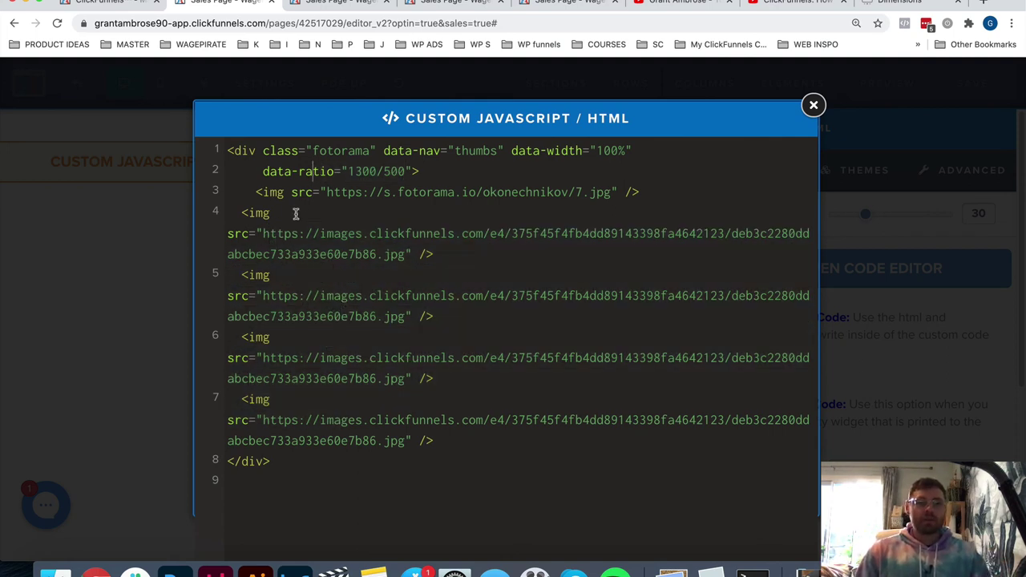
{"action": "left_click_drag", "start_coordinate": [443, 451], "coordinate": [239, 212]}
{"action": "left_click", "coordinate": [242, 213]}
{"action": "left_click_drag", "start_coordinate": [477, 392], "coordinate": [493, 419]}
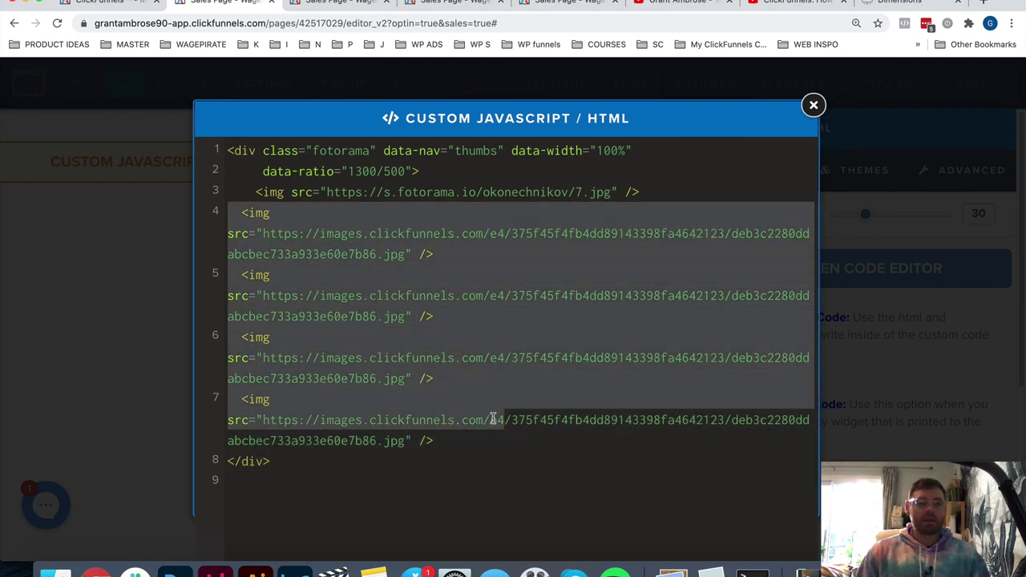
{"action": "left_click", "coordinate": [492, 421]}
Undo the edits back to the div with only data-nav="thumbs" and its images, close the code editor and save the page.
{"action": "key", "text": "super+z"}
{"action": "key", "text": "super+z"}
{"action": "key", "text": "super+z"}
{"action": "key", "text": "super+z"}
{"action": "key", "text": "super+z"}
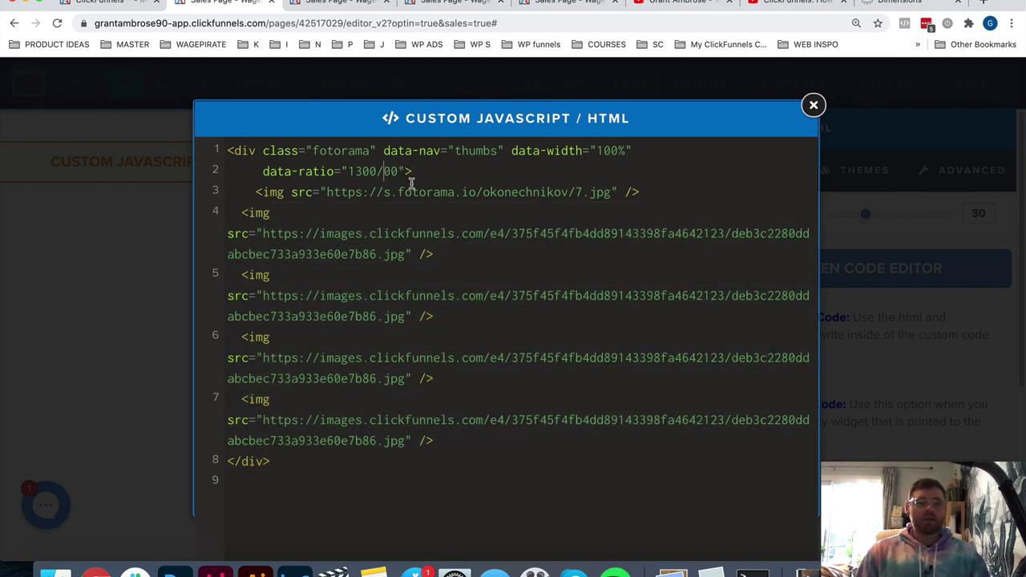
{"action": "key", "text": "super+z"}
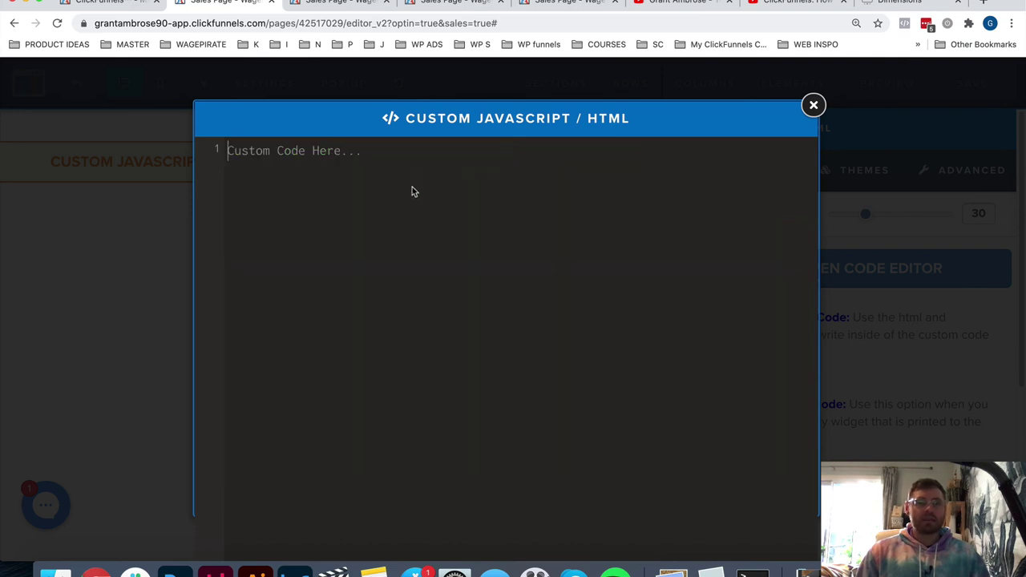
{"action": "key", "text": "super+shift+z"}
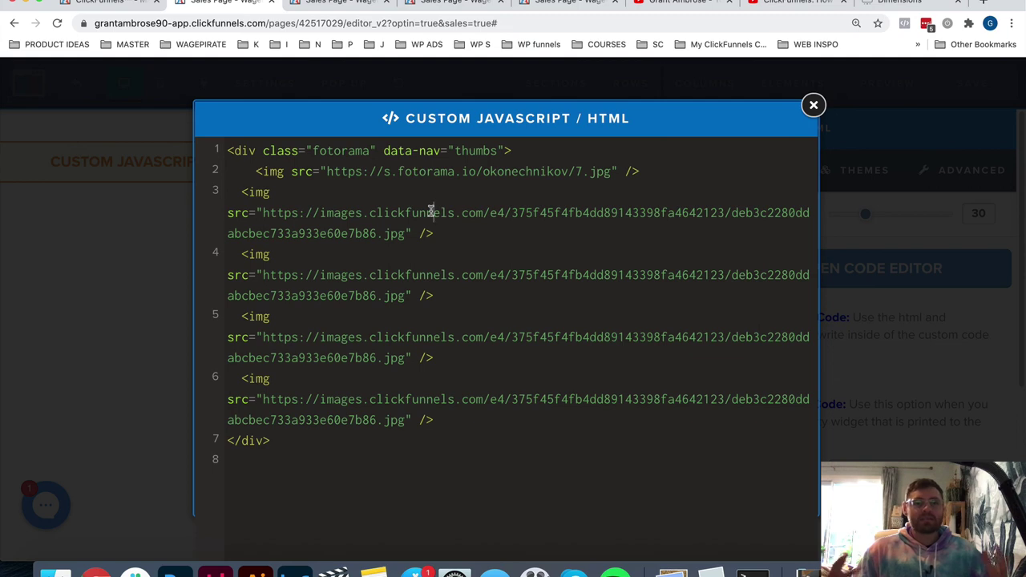
{"action": "left_click", "coordinate": [812, 105]}
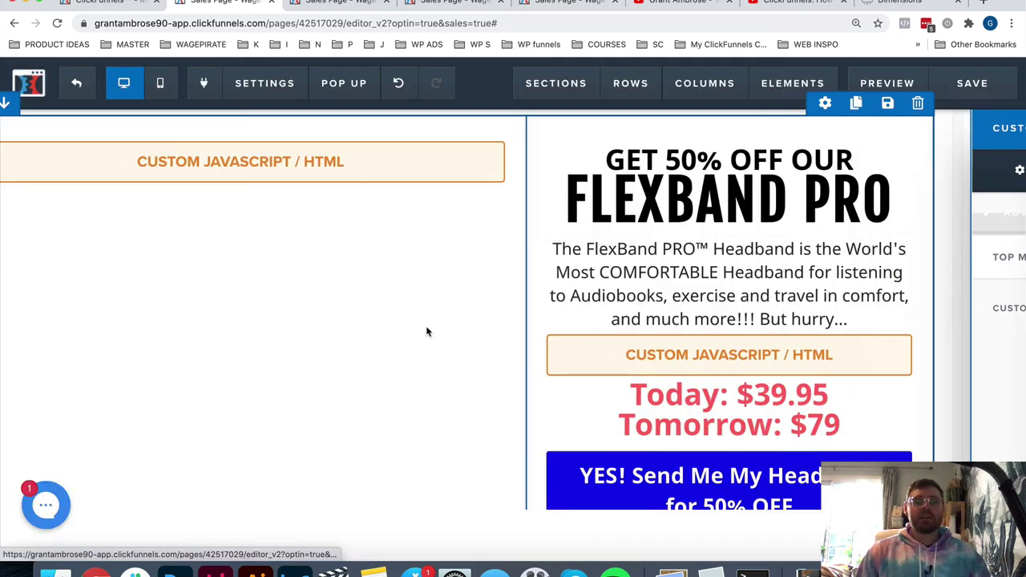
{"action": "left_click", "coordinate": [1006, 90]}
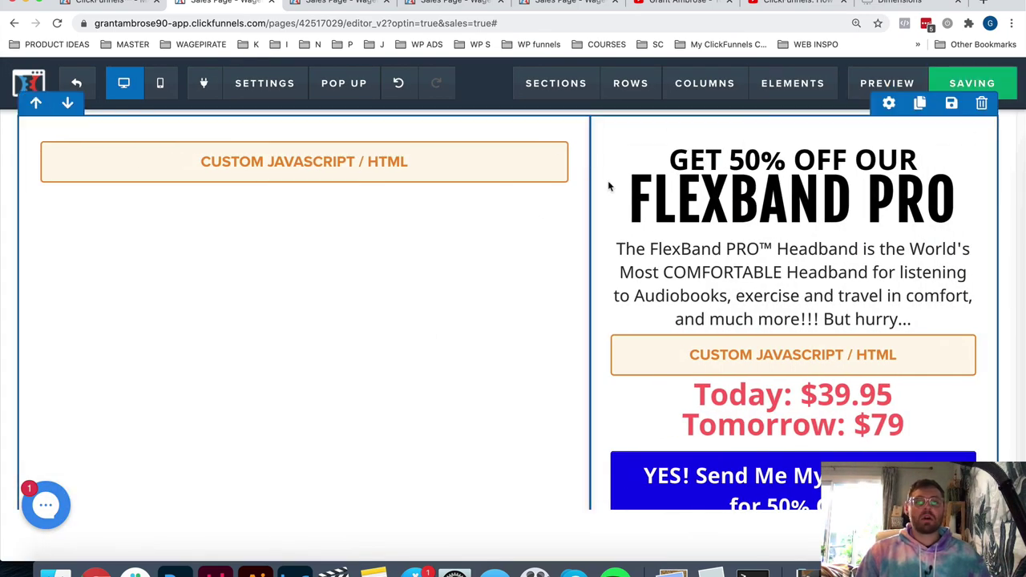
Open the Fullscreen page of the Fotorama docs and copy data-allowfullscreen="true" from its code sample.
{"action": "key", "text": "super+9"}
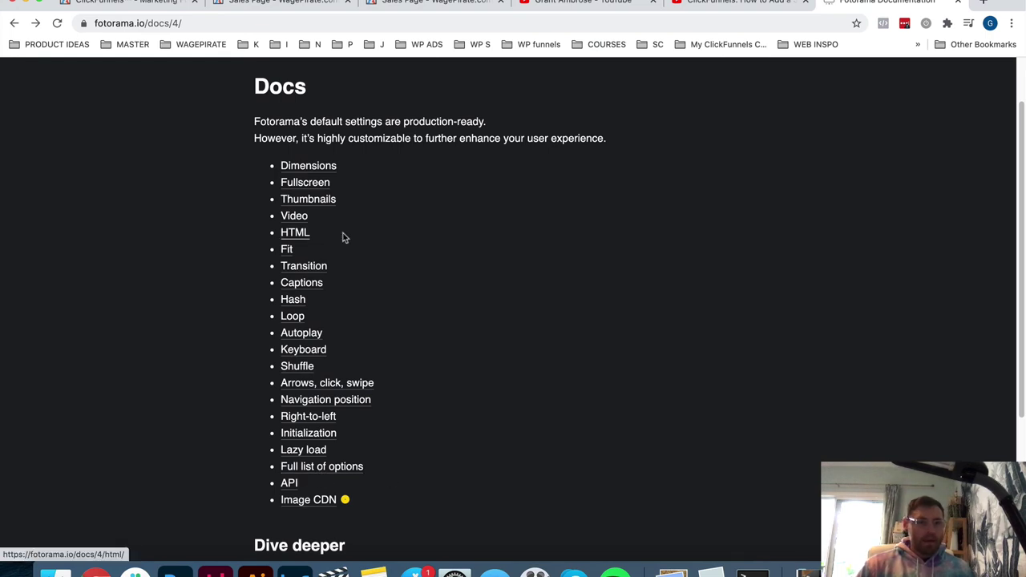
{"action": "left_click", "coordinate": [294, 184]}
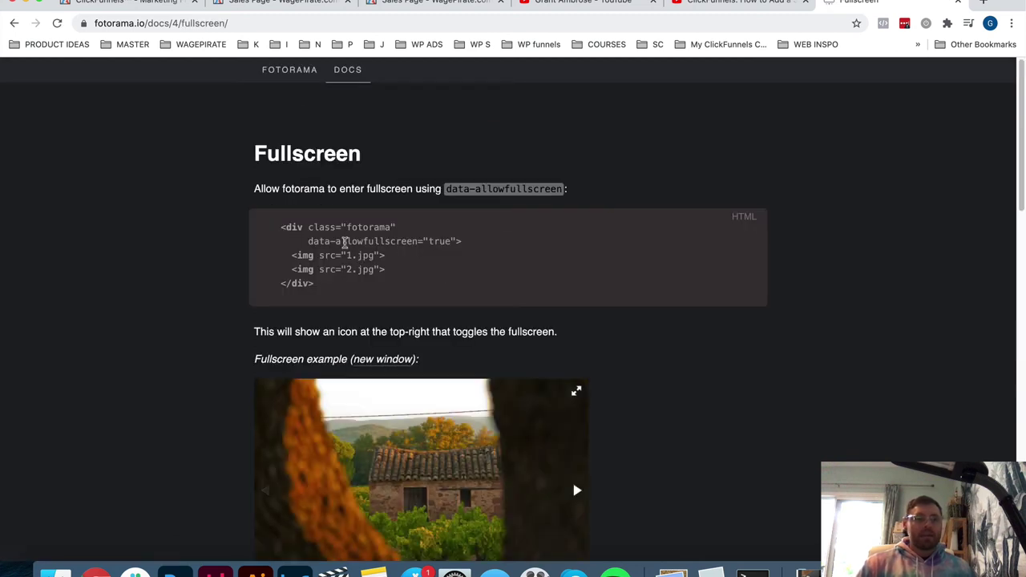
{"action": "left_click_drag", "start_coordinate": [307, 240], "coordinate": [454, 251]}
{"action": "key", "text": "ctrl+c"}
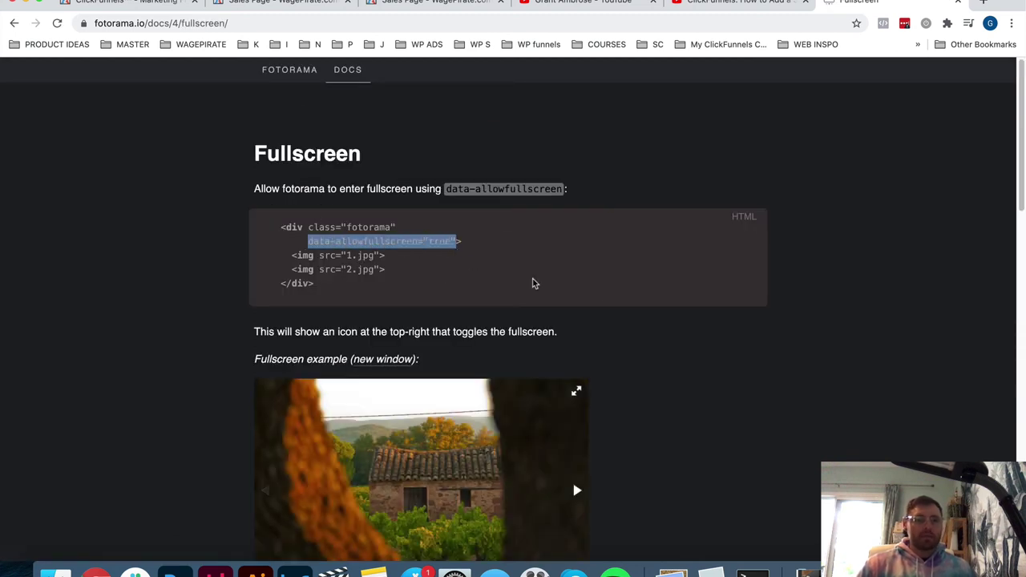
Insert data-allowfullscreen="true" after data-nav="thumbs" in the sales page slider's custom HTML code and close the code editor.
{"action": "left_click", "coordinate": [298, 4]}
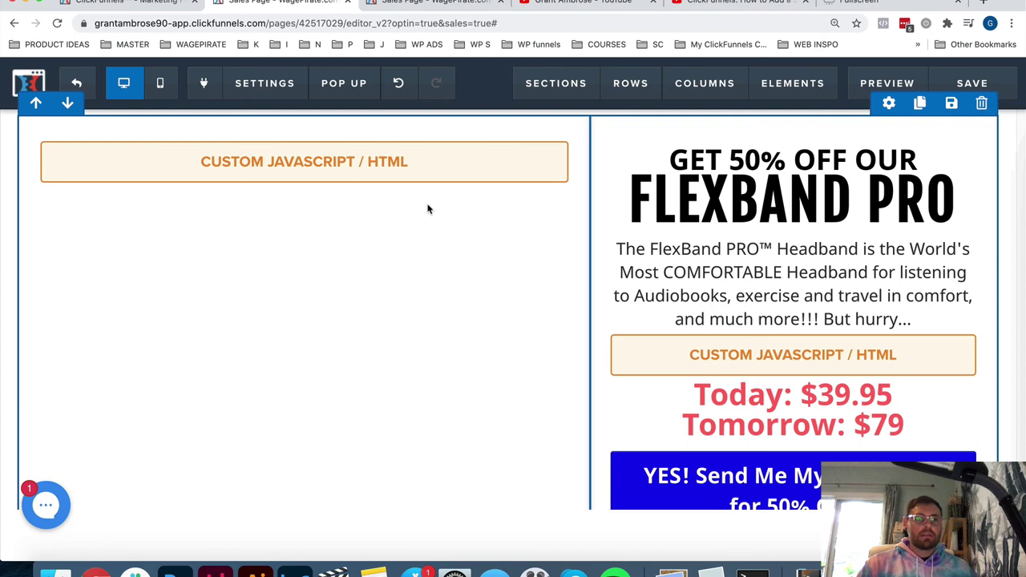
{"action": "left_click", "coordinate": [366, 172]}
{"action": "left_click", "coordinate": [959, 274]}
{"action": "left_click", "coordinate": [505, 150]}
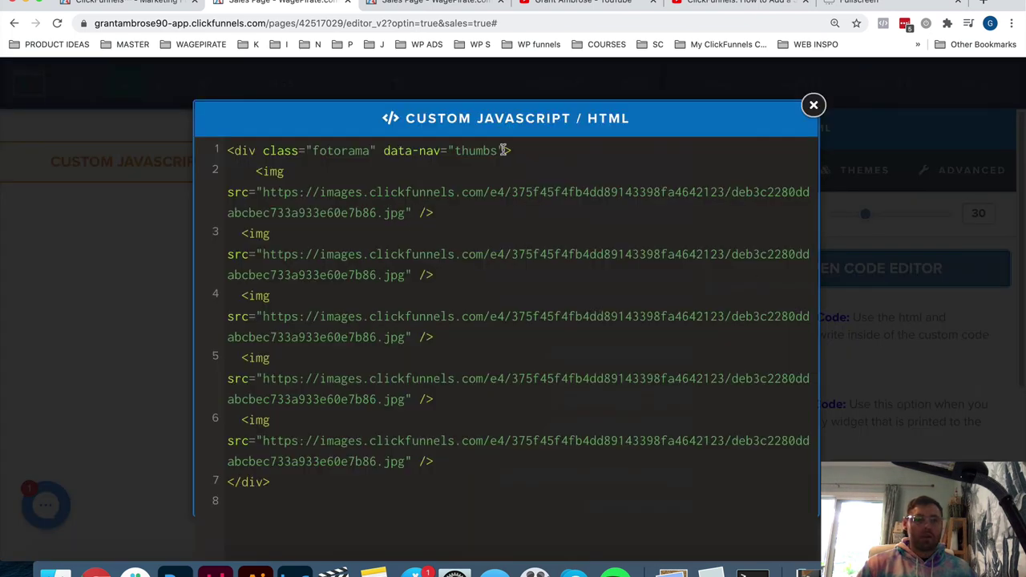
{"action": "key", "text": "ctrl+v"}
{"action": "left_click", "coordinate": [162, 282]}
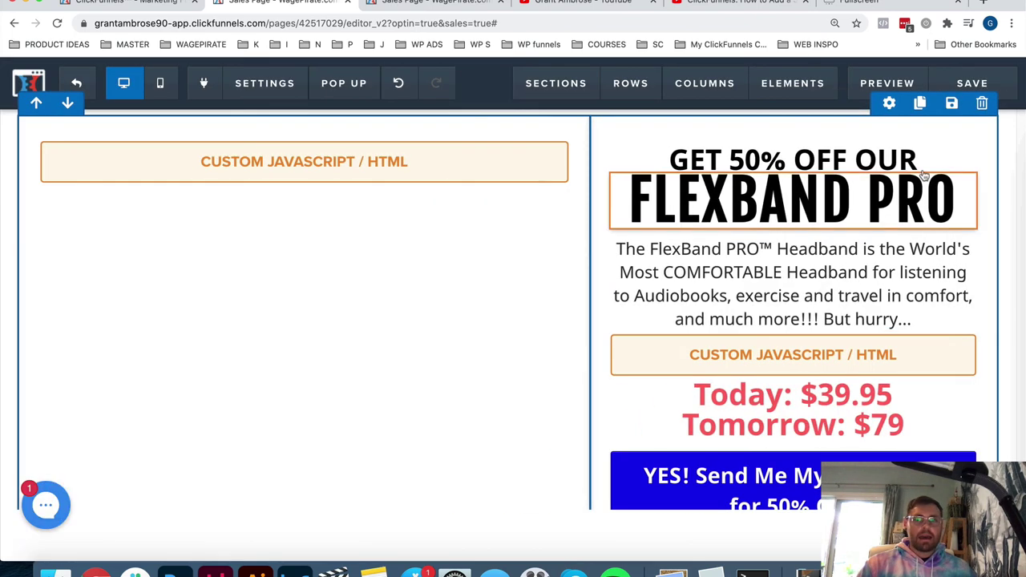
Save the sales page and open its preview at the image slider.
{"action": "left_click", "coordinate": [976, 84]}
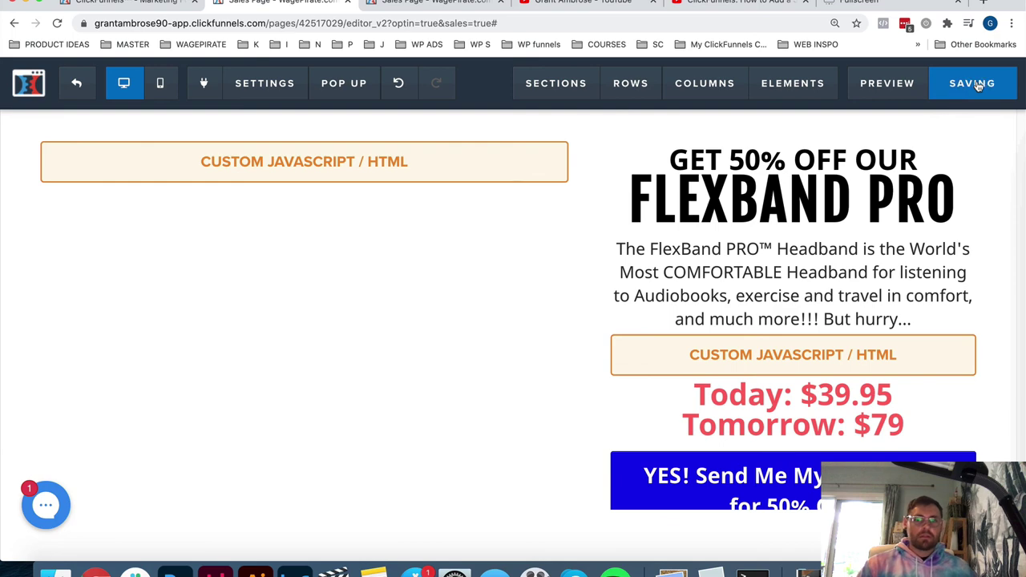
{"action": "left_click", "coordinate": [894, 85]}
{"action": "scroll", "coordinate": [700, 260], "scroll_direction": "down", "scroll_amount": 1}
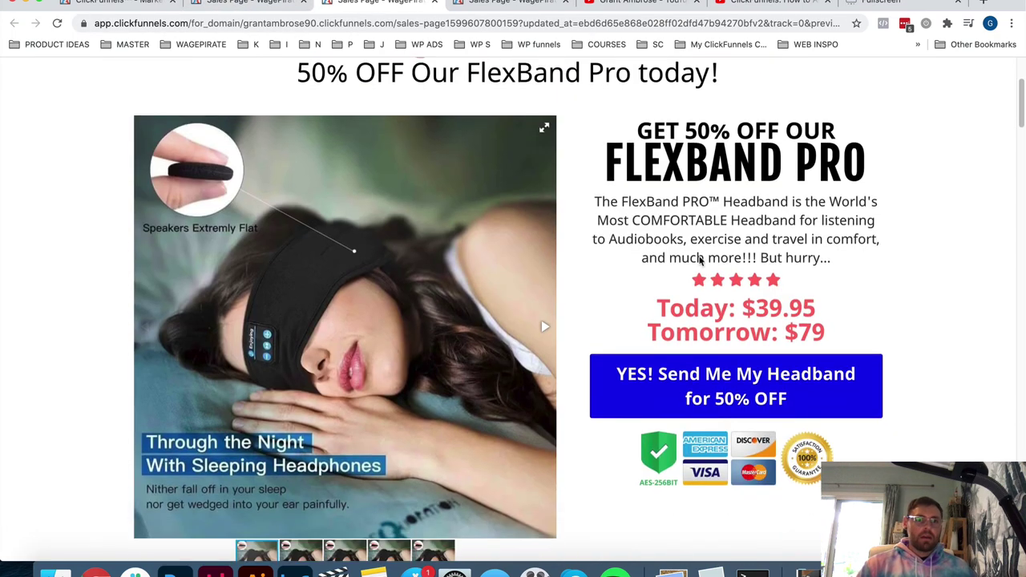
Check the slider's fullscreen mode in the preview by stepping forward through its images, and exit fullscreen.
{"action": "left_click", "coordinate": [545, 131]}
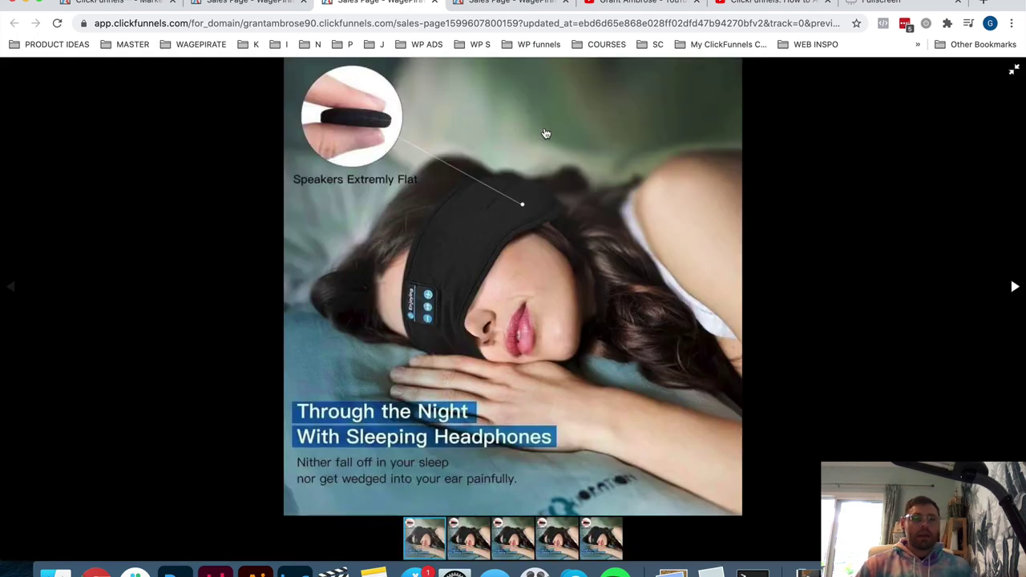
{"action": "key", "text": "Right"}
{"action": "key", "text": "Right"}
{"action": "key", "text": "Right"}
{"action": "key", "text": "Right"}
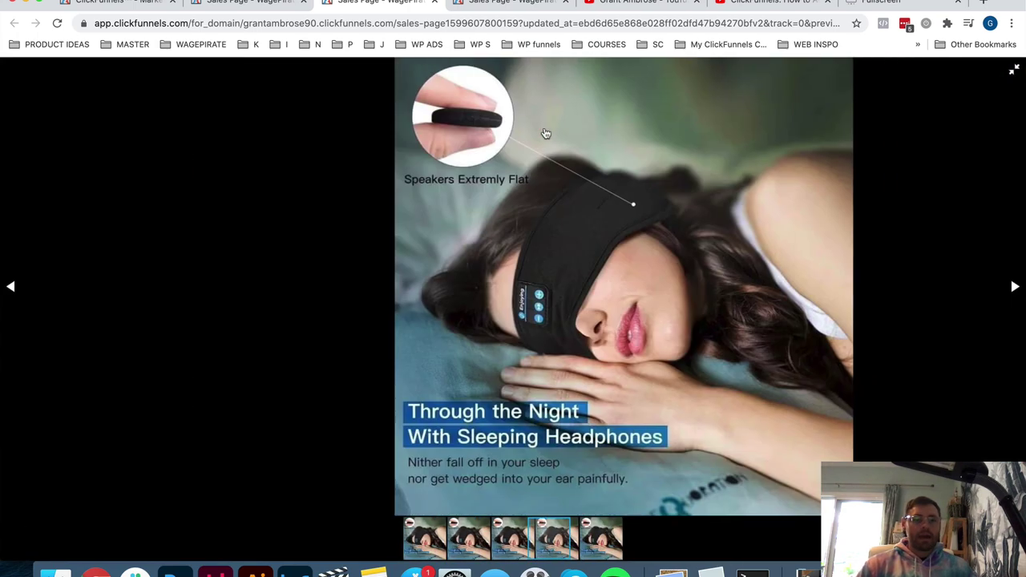
{"action": "key", "text": "Escape"}
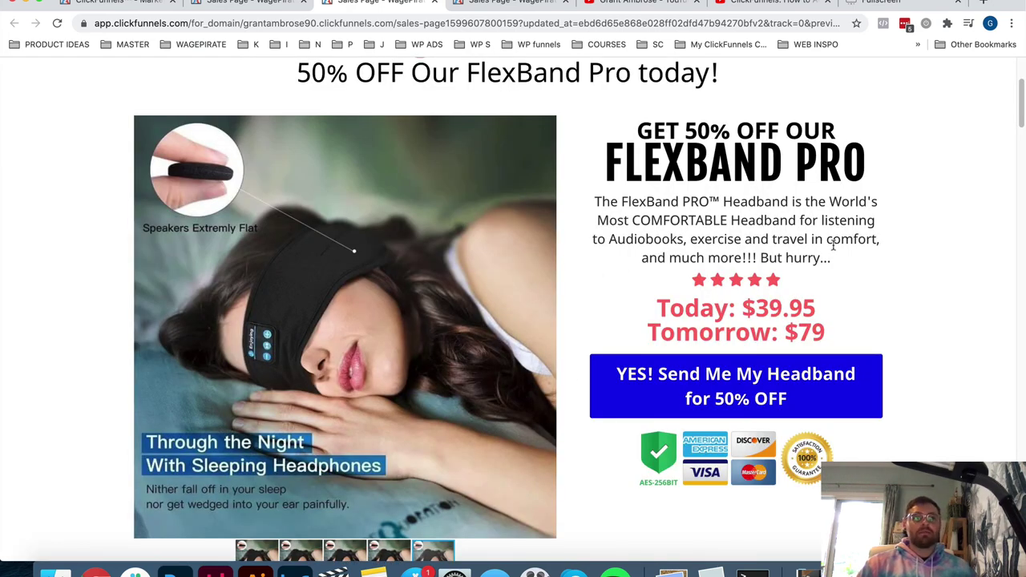
Go back to the Fotorama docs index to view its option list, and switch to the ClickFunnels Sales Page overview.
{"action": "left_click", "coordinate": [861, 5]}
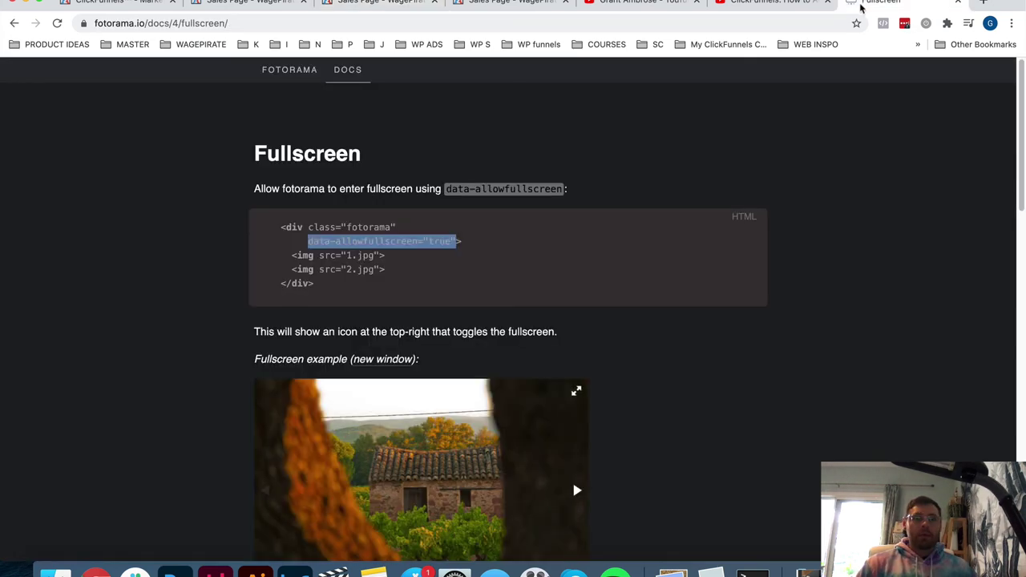
{"action": "left_click", "coordinate": [13, 25]}
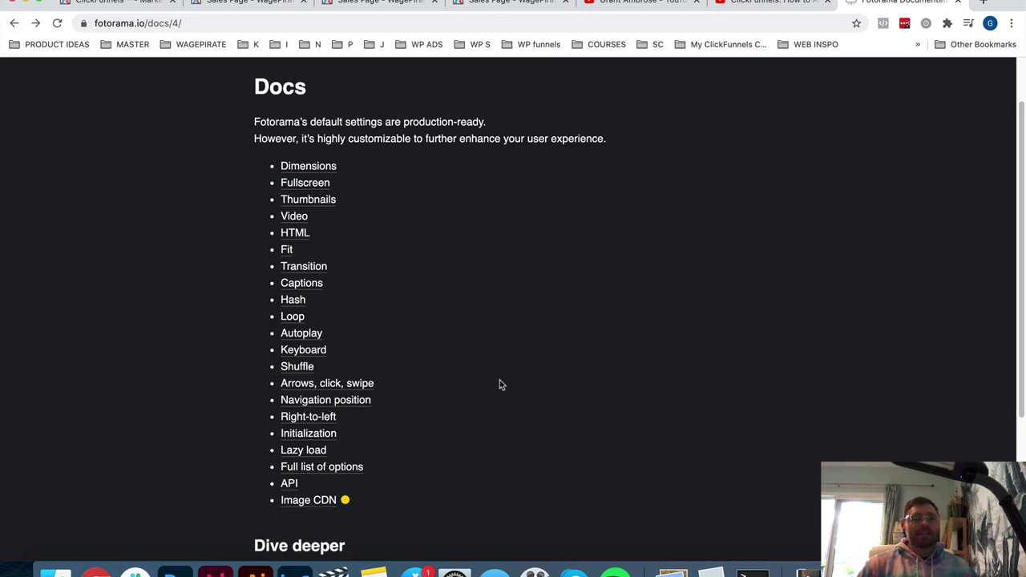
{"action": "key", "text": "super+1"}
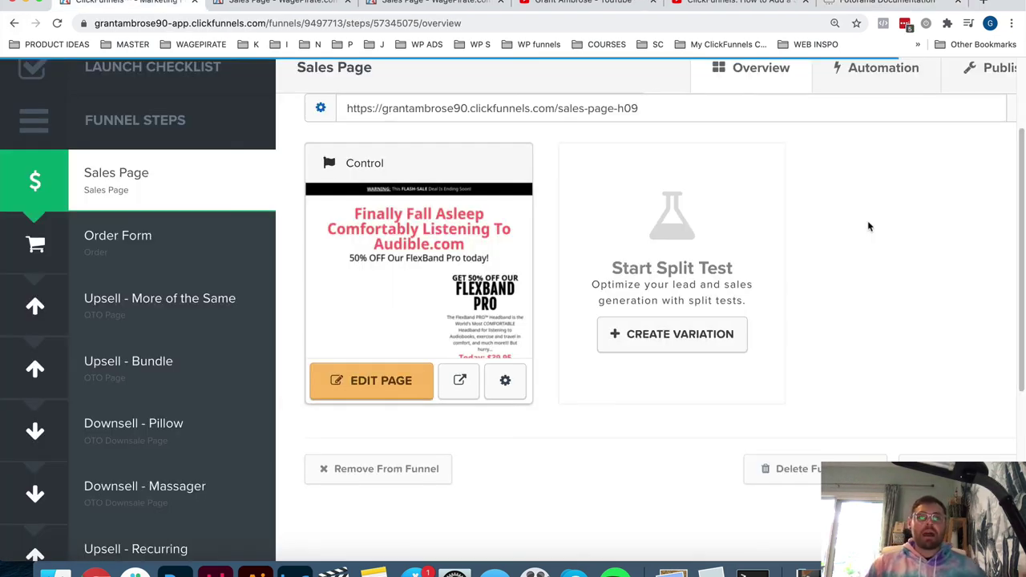